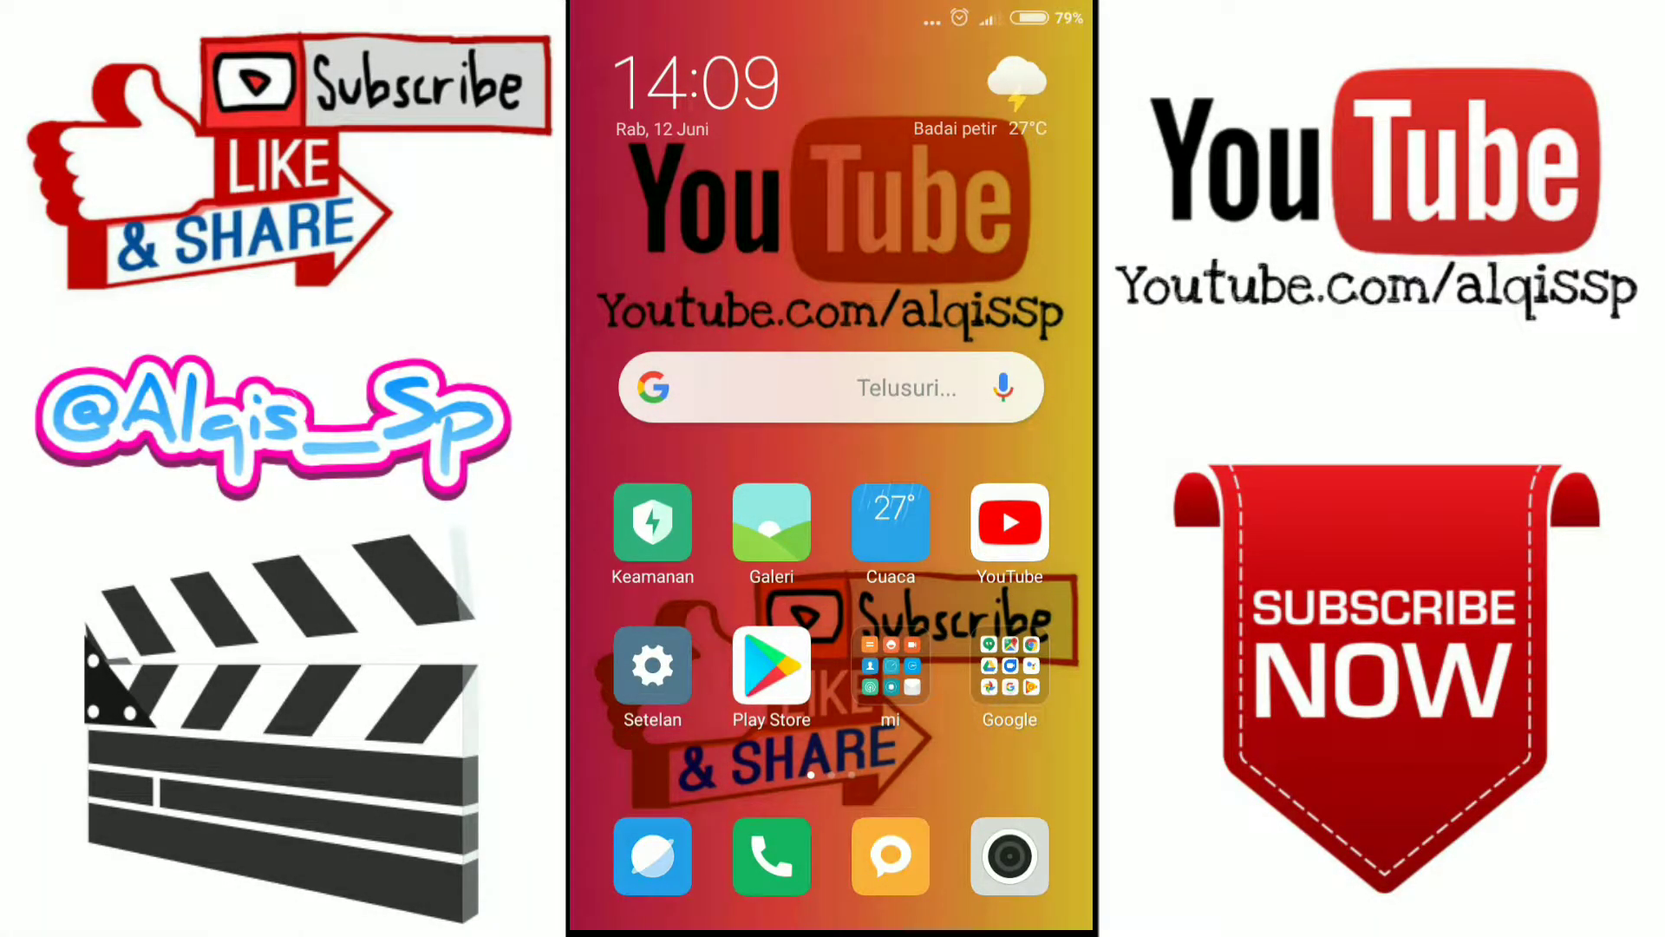
- Swipe through the MIUI home-screen pages to the third page, where PicSay Pro sits
scroll(831, 433, "right", 5)
scroll(831, 434, "right", 5)
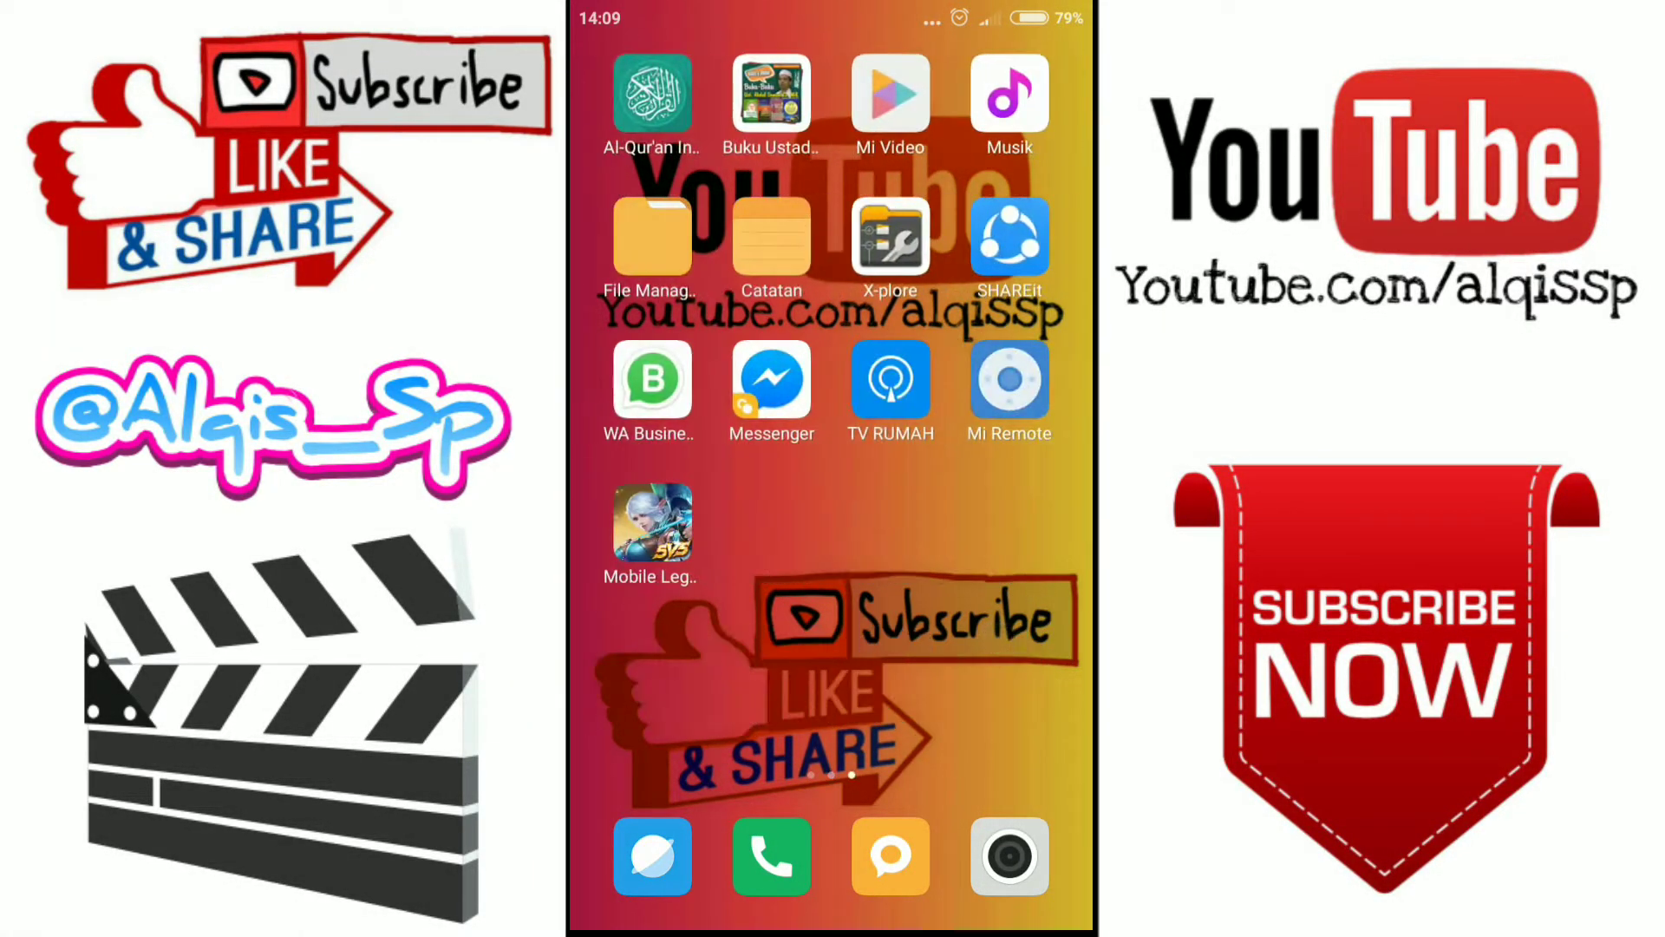
scroll(831, 433, "left", 5)
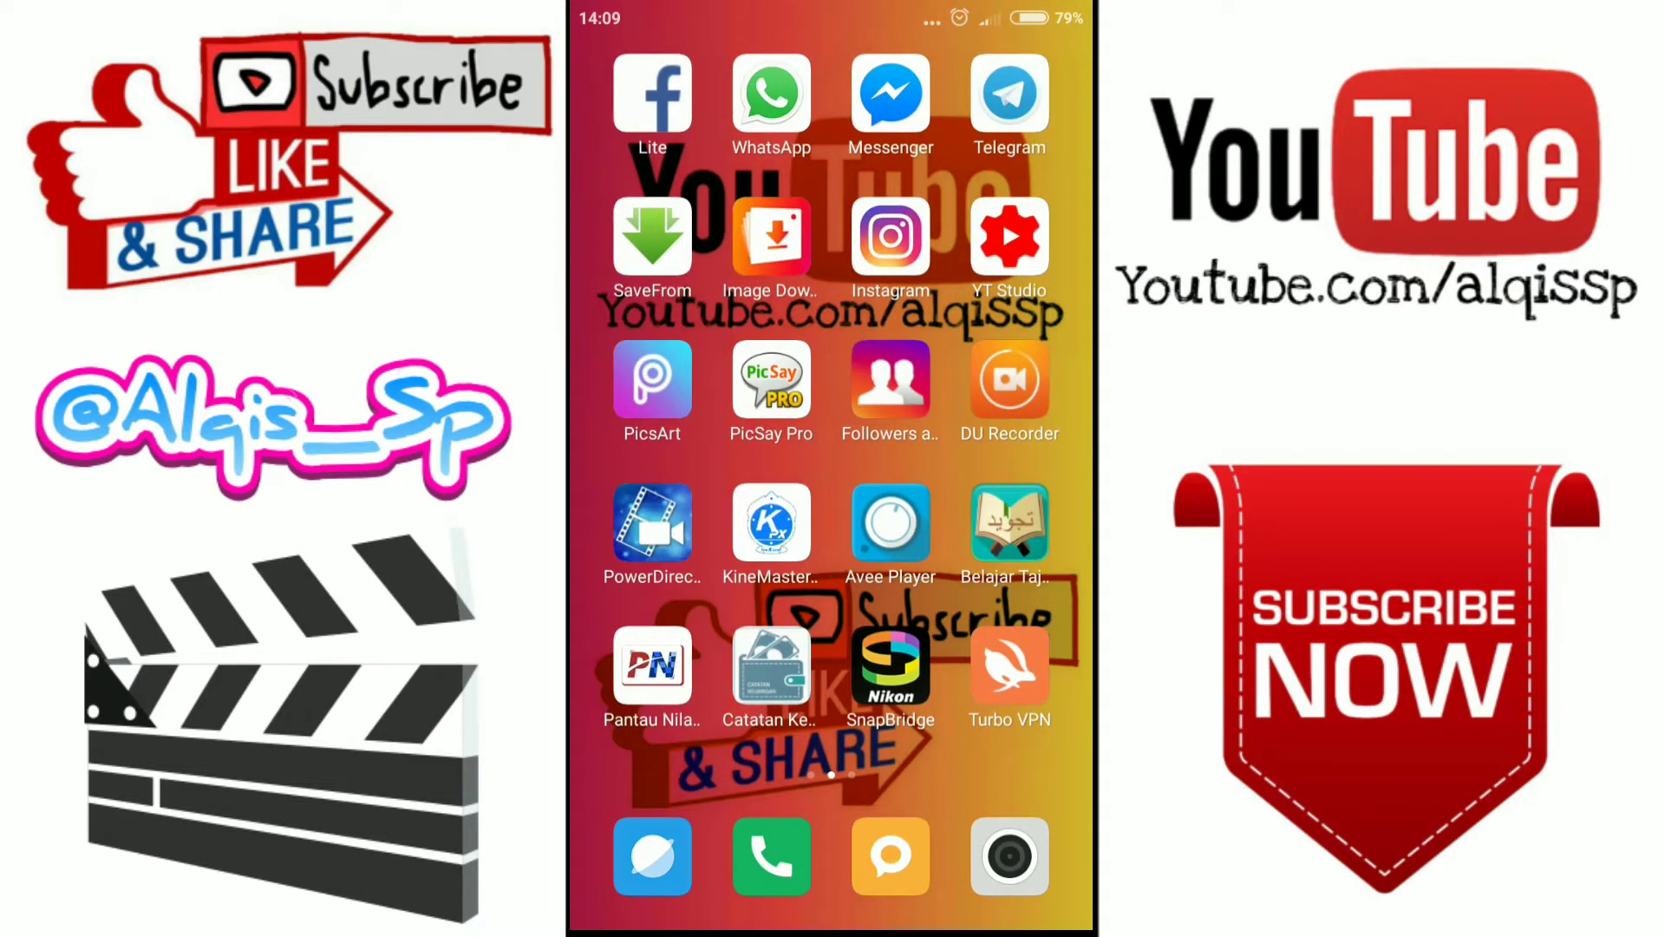
scroll(831, 433, "left", 5)
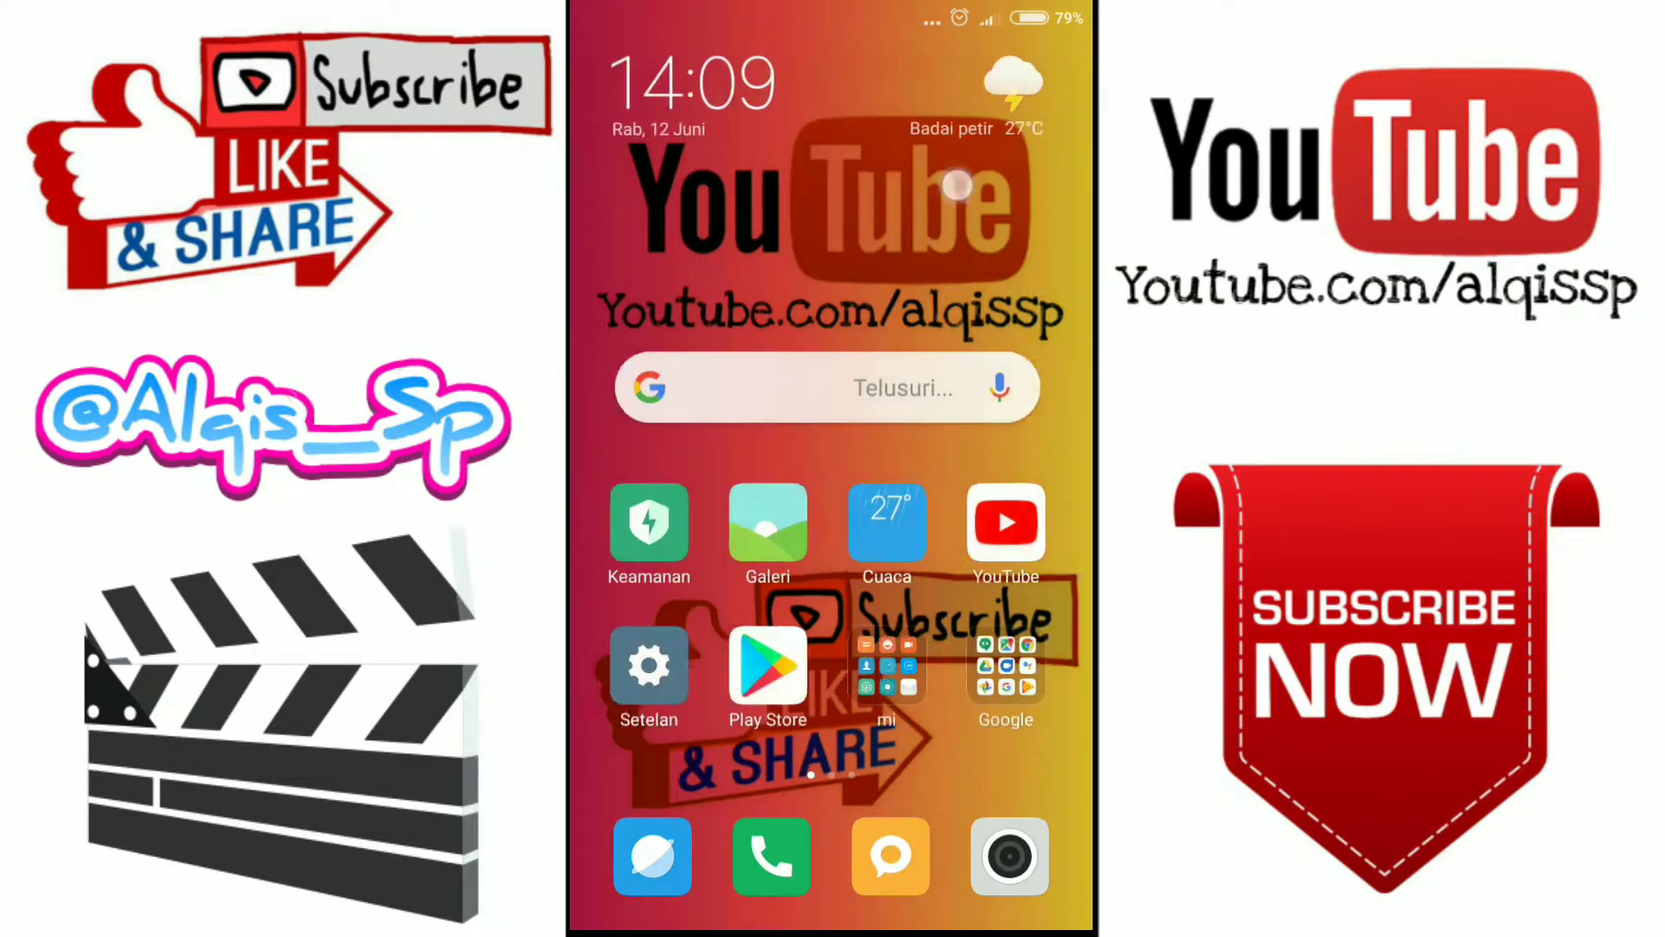
left_click_drag(954, 186, 716, 186)
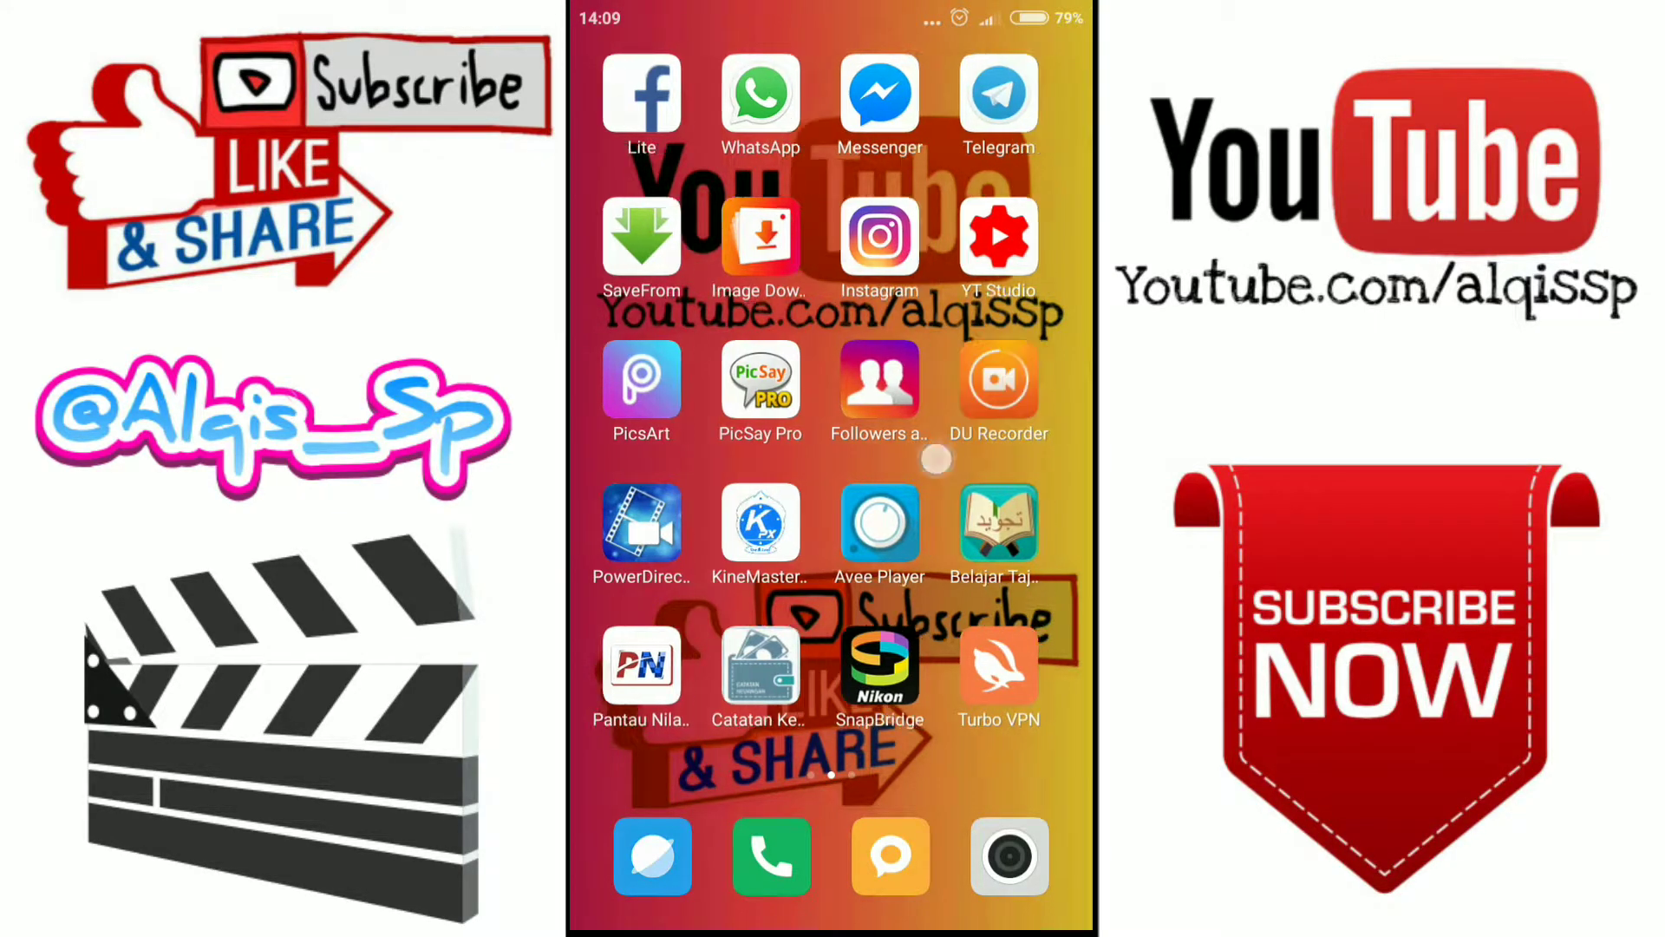
mouse_move(954, 434)
left_mouse_down()
mouse_move(694, 433)
mouse_move(954, 433)
left_mouse_up()
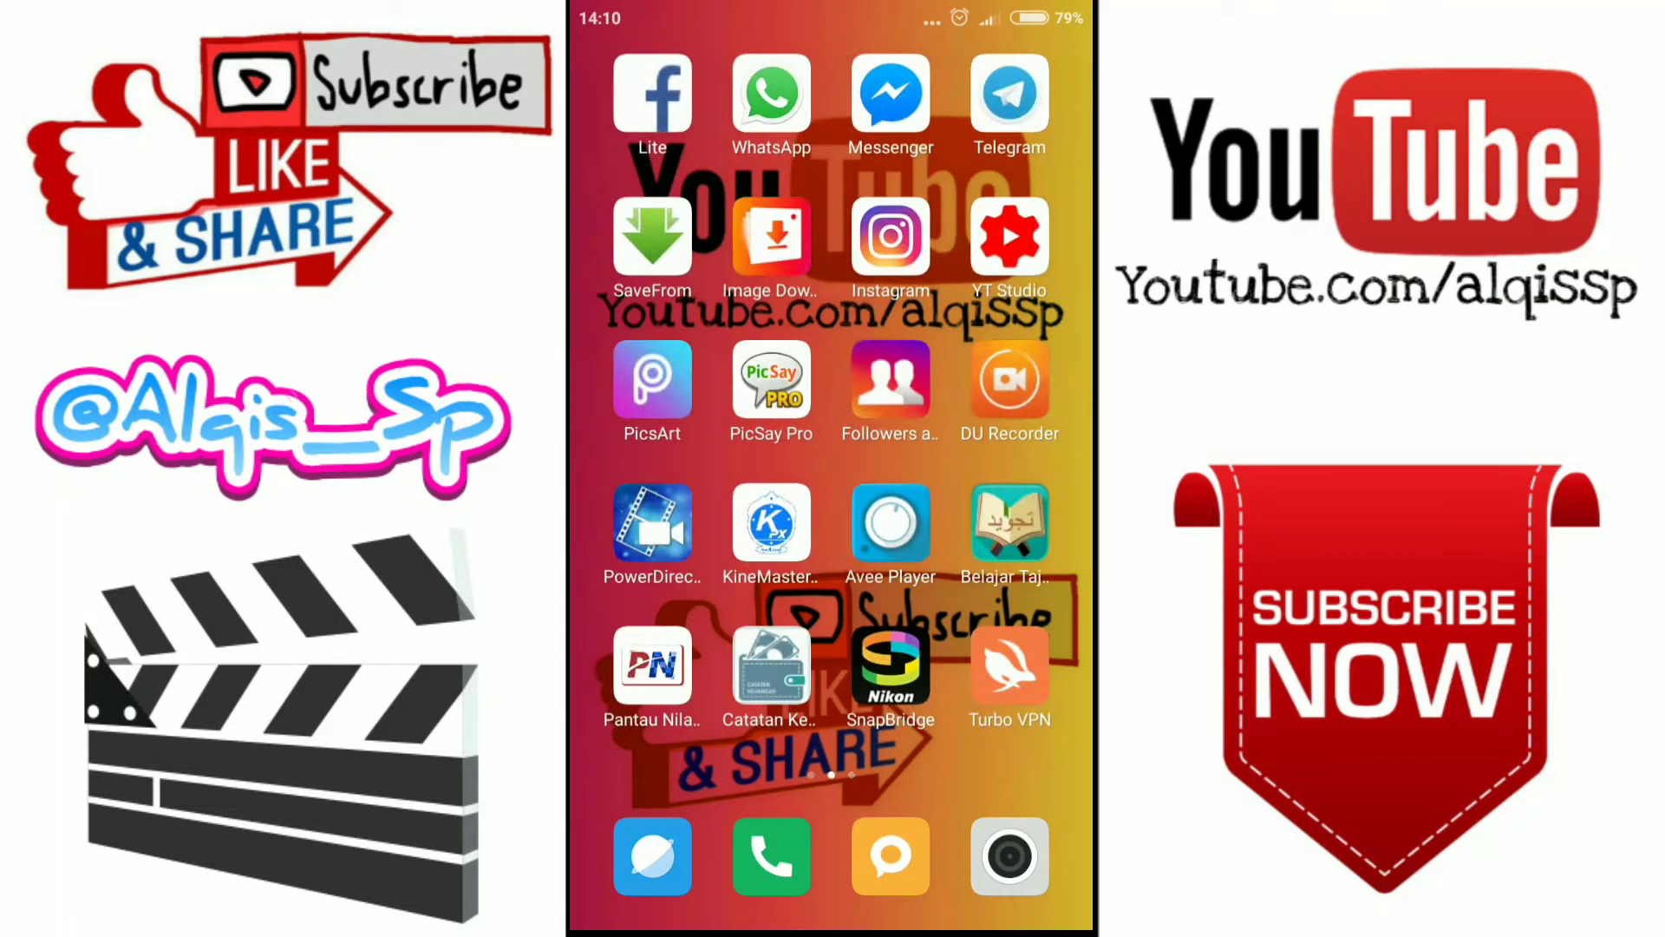
- Launch PicSay Pro and import the YouTube Subscribe promo from the Terkini album at Maximum size
left_click(771, 379)
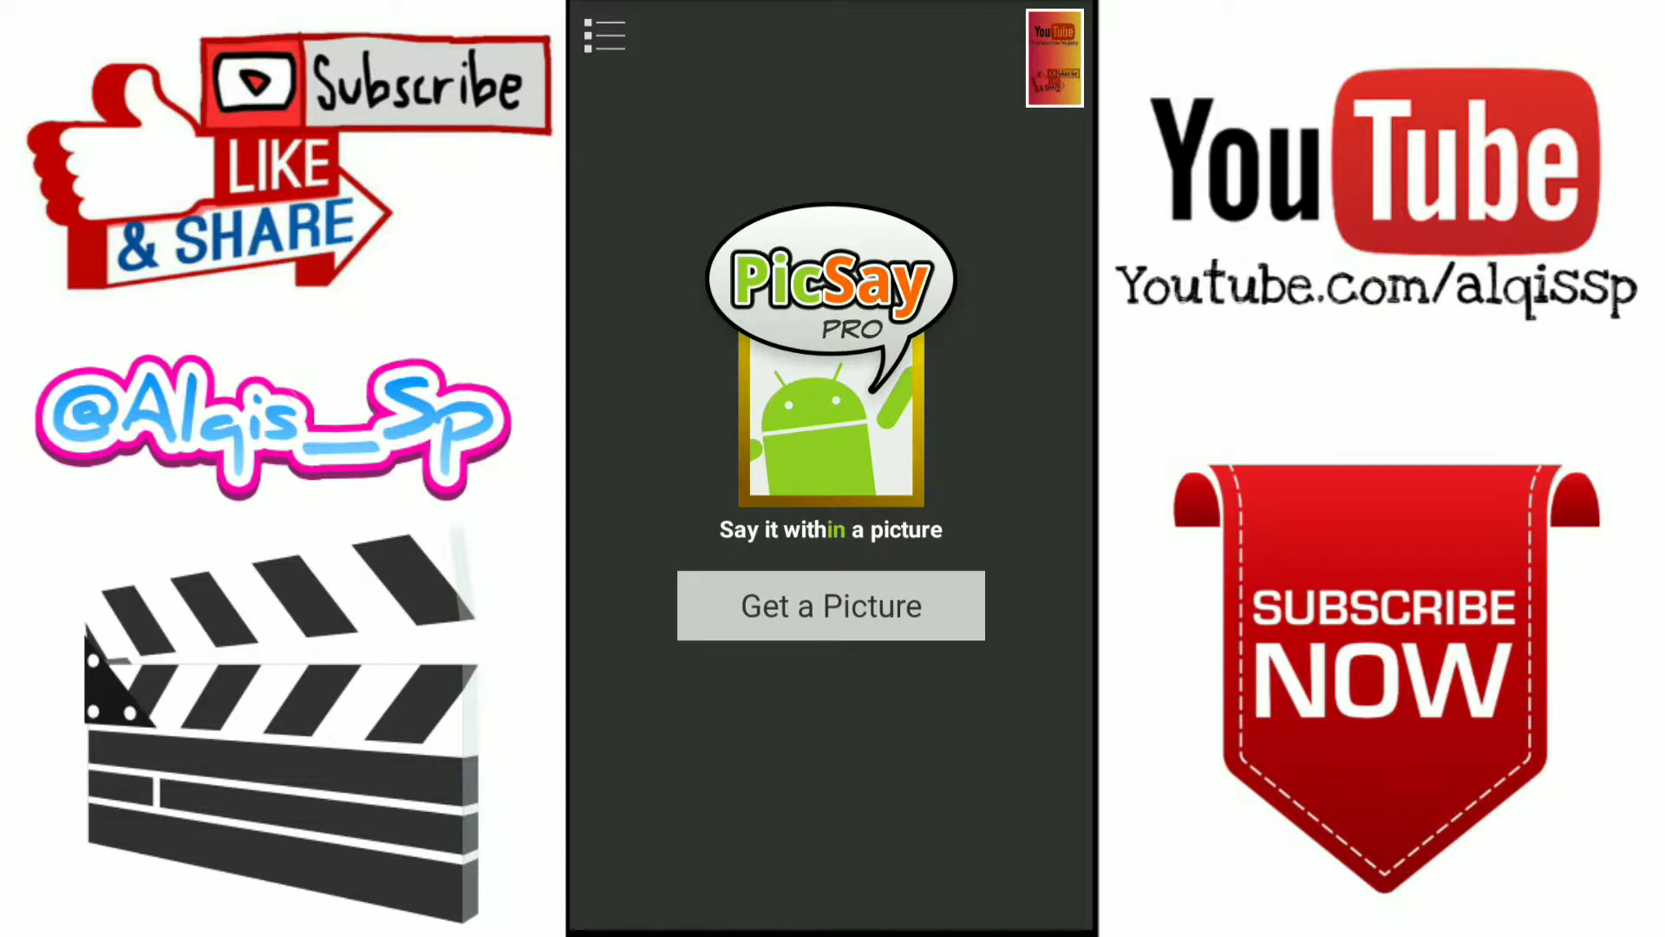
left_click(831, 605)
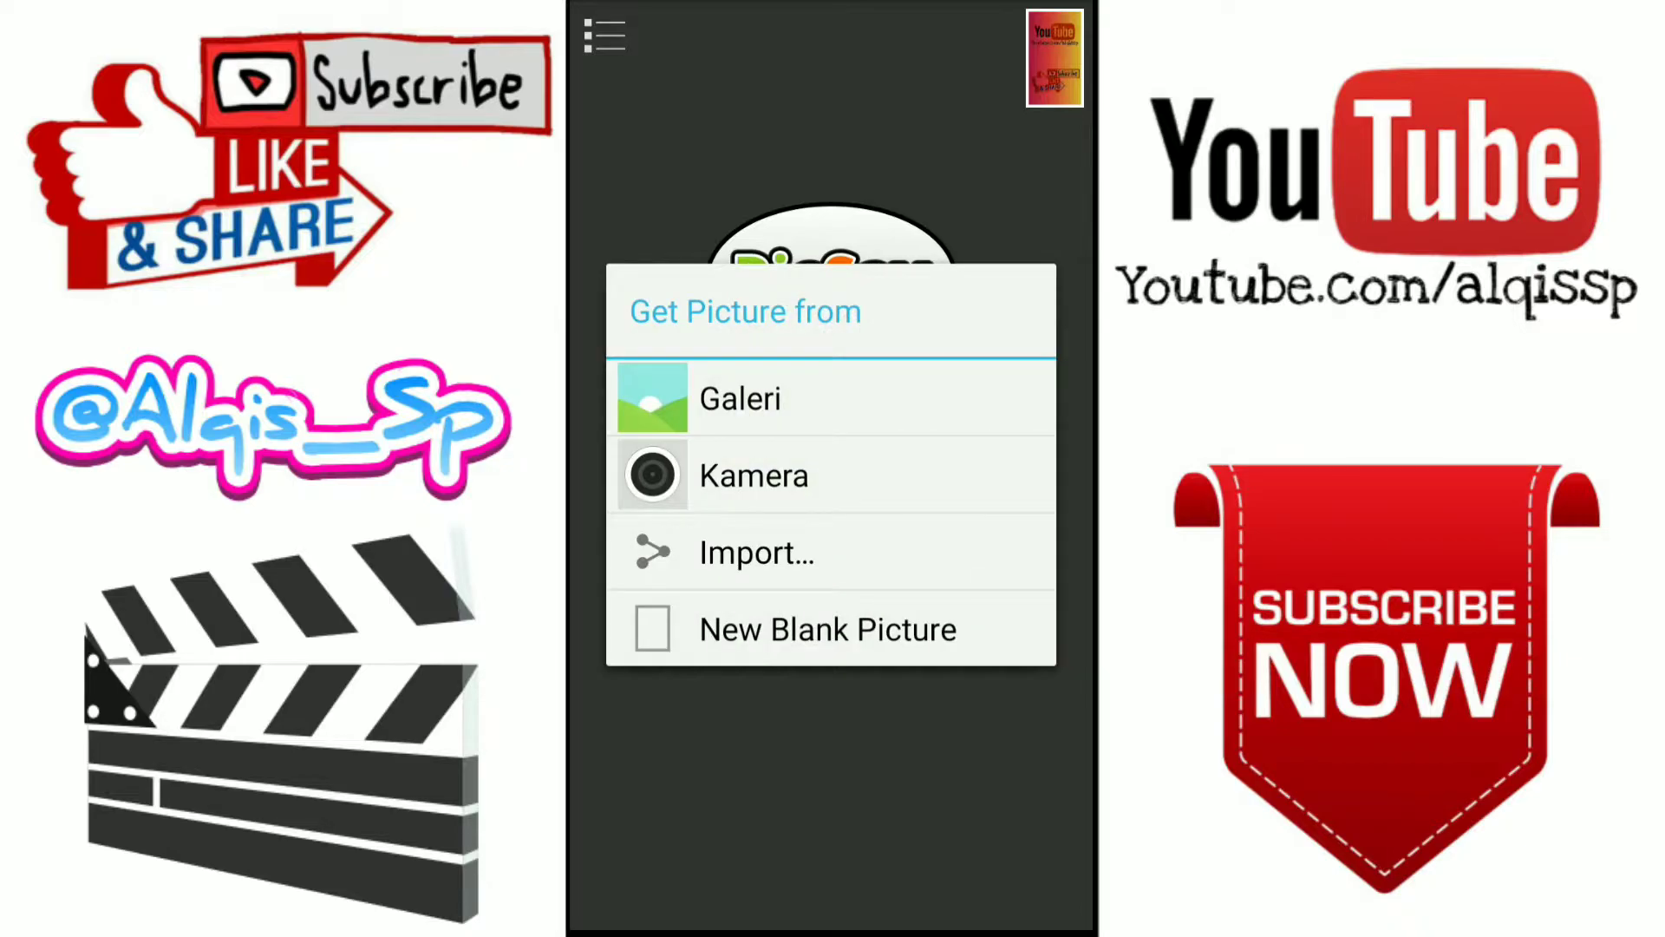
left_click(740, 398)
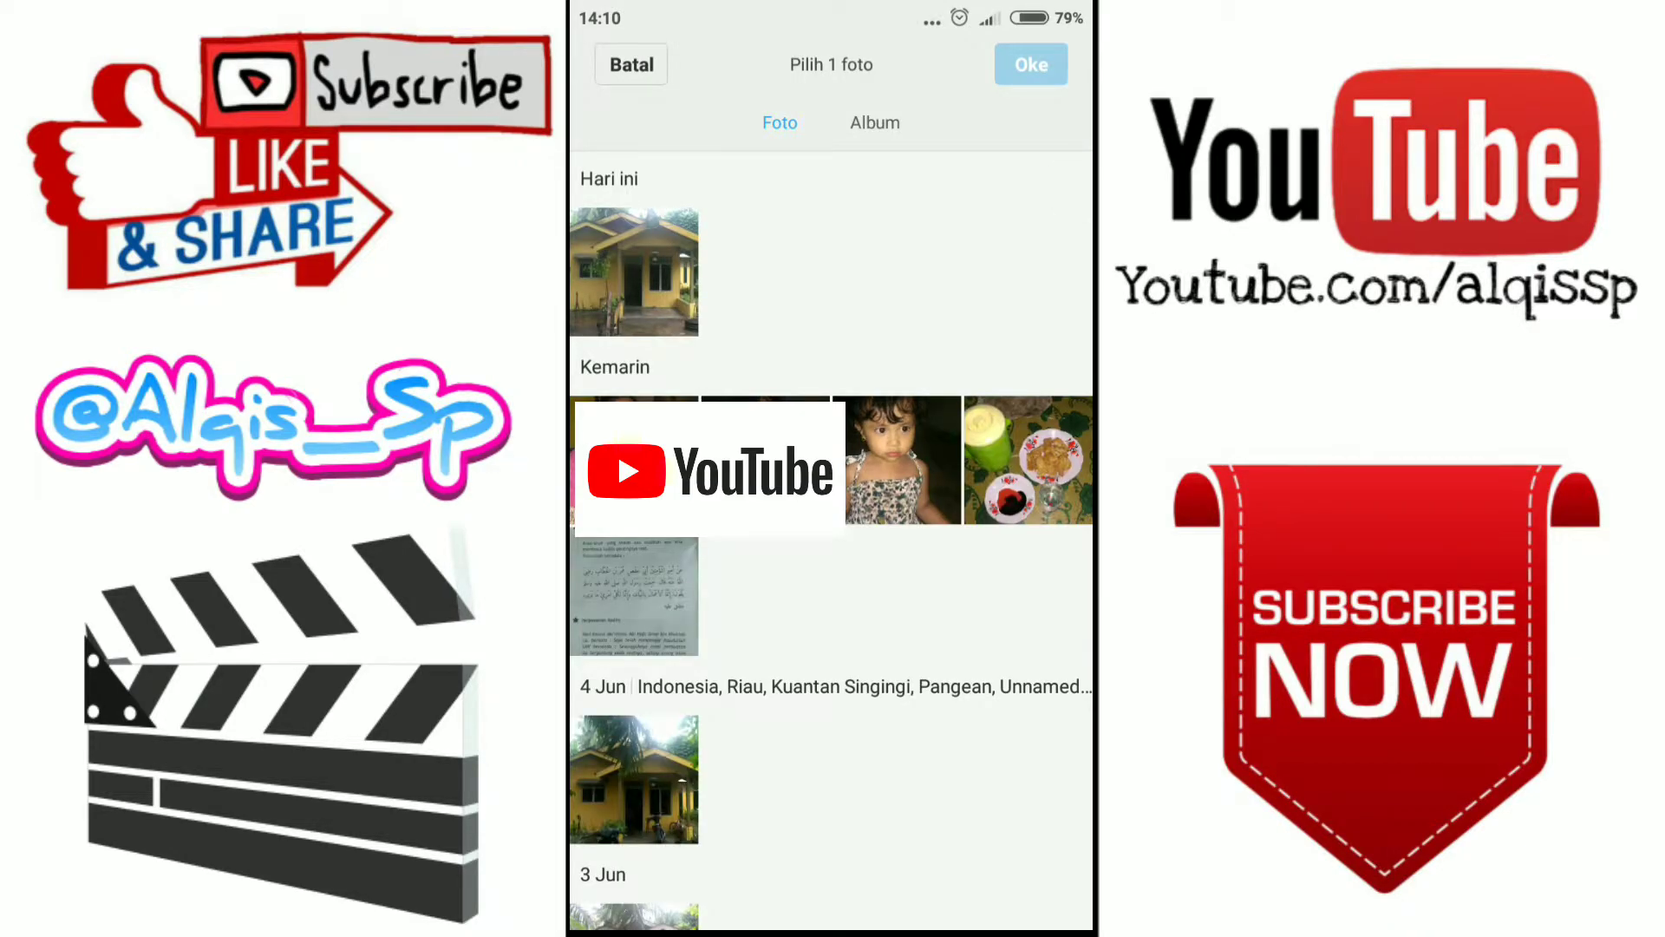
left_click_drag(951, 328, 781, 346)
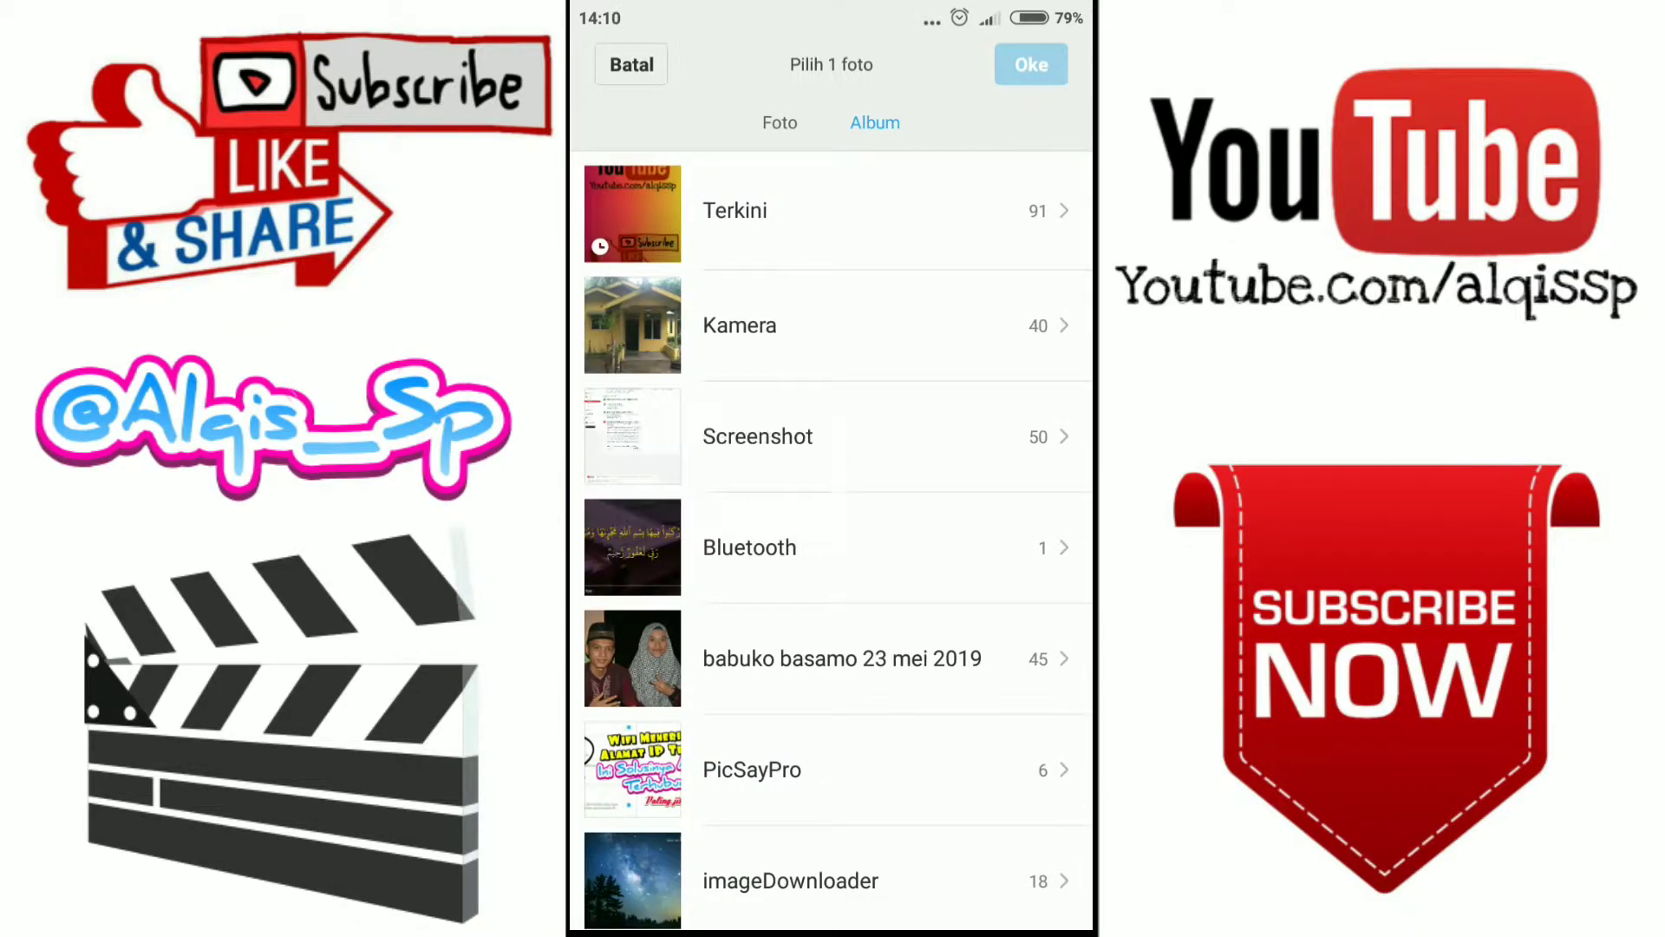
left_click(913, 213)
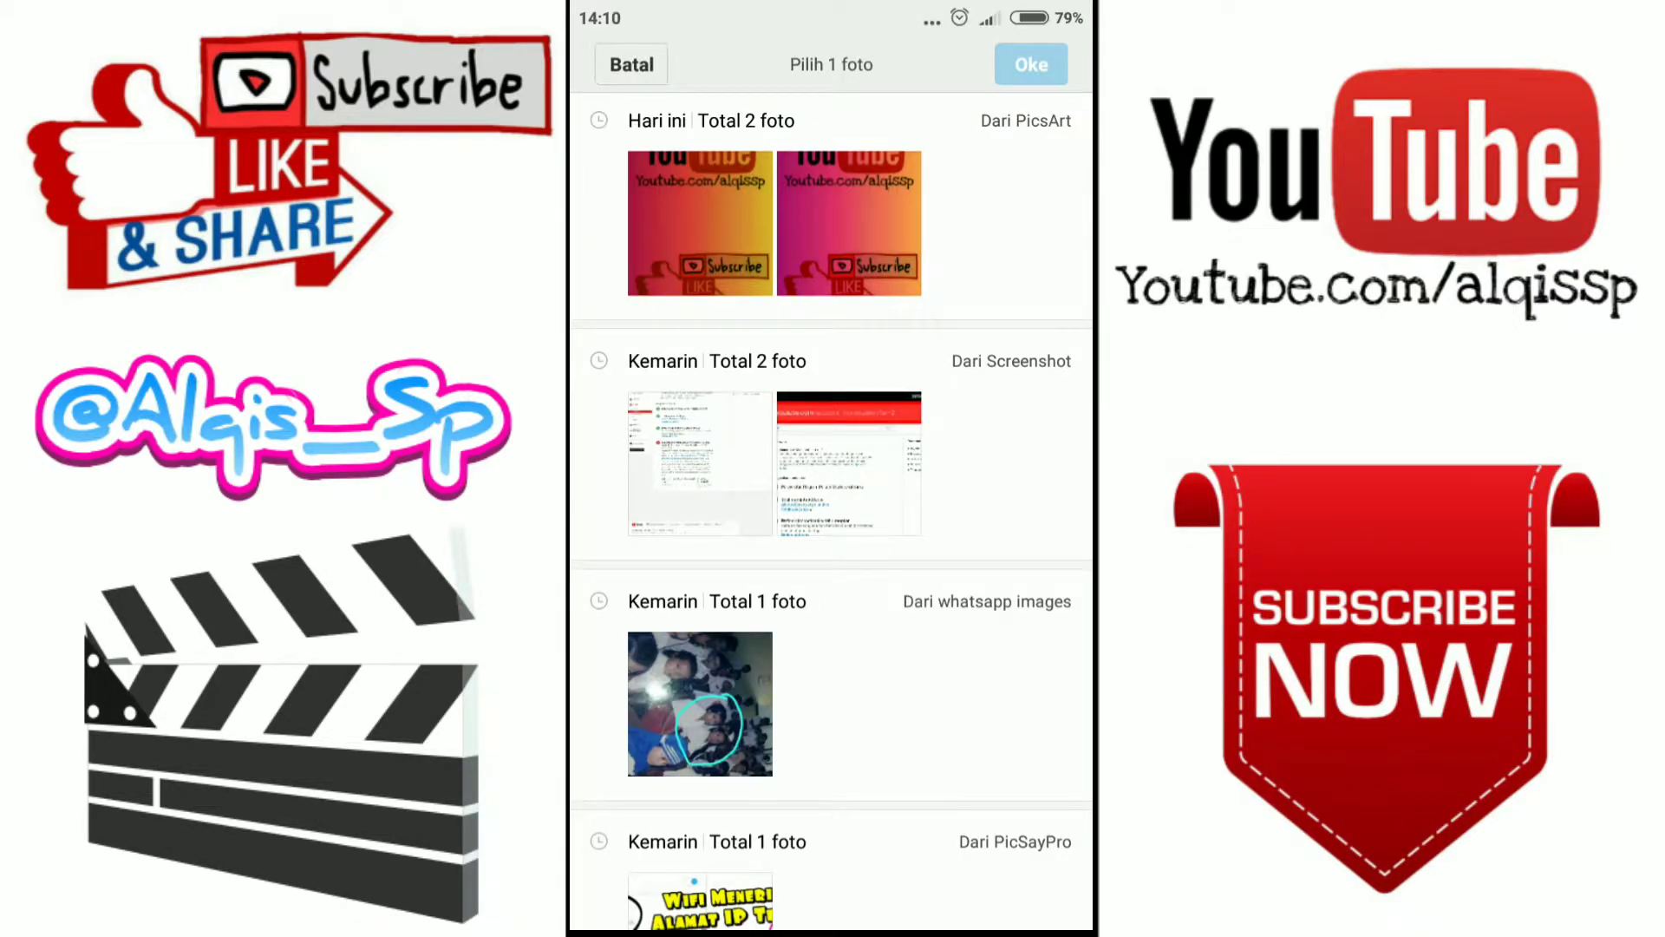
left_click(700, 223)
left_click(1032, 64)
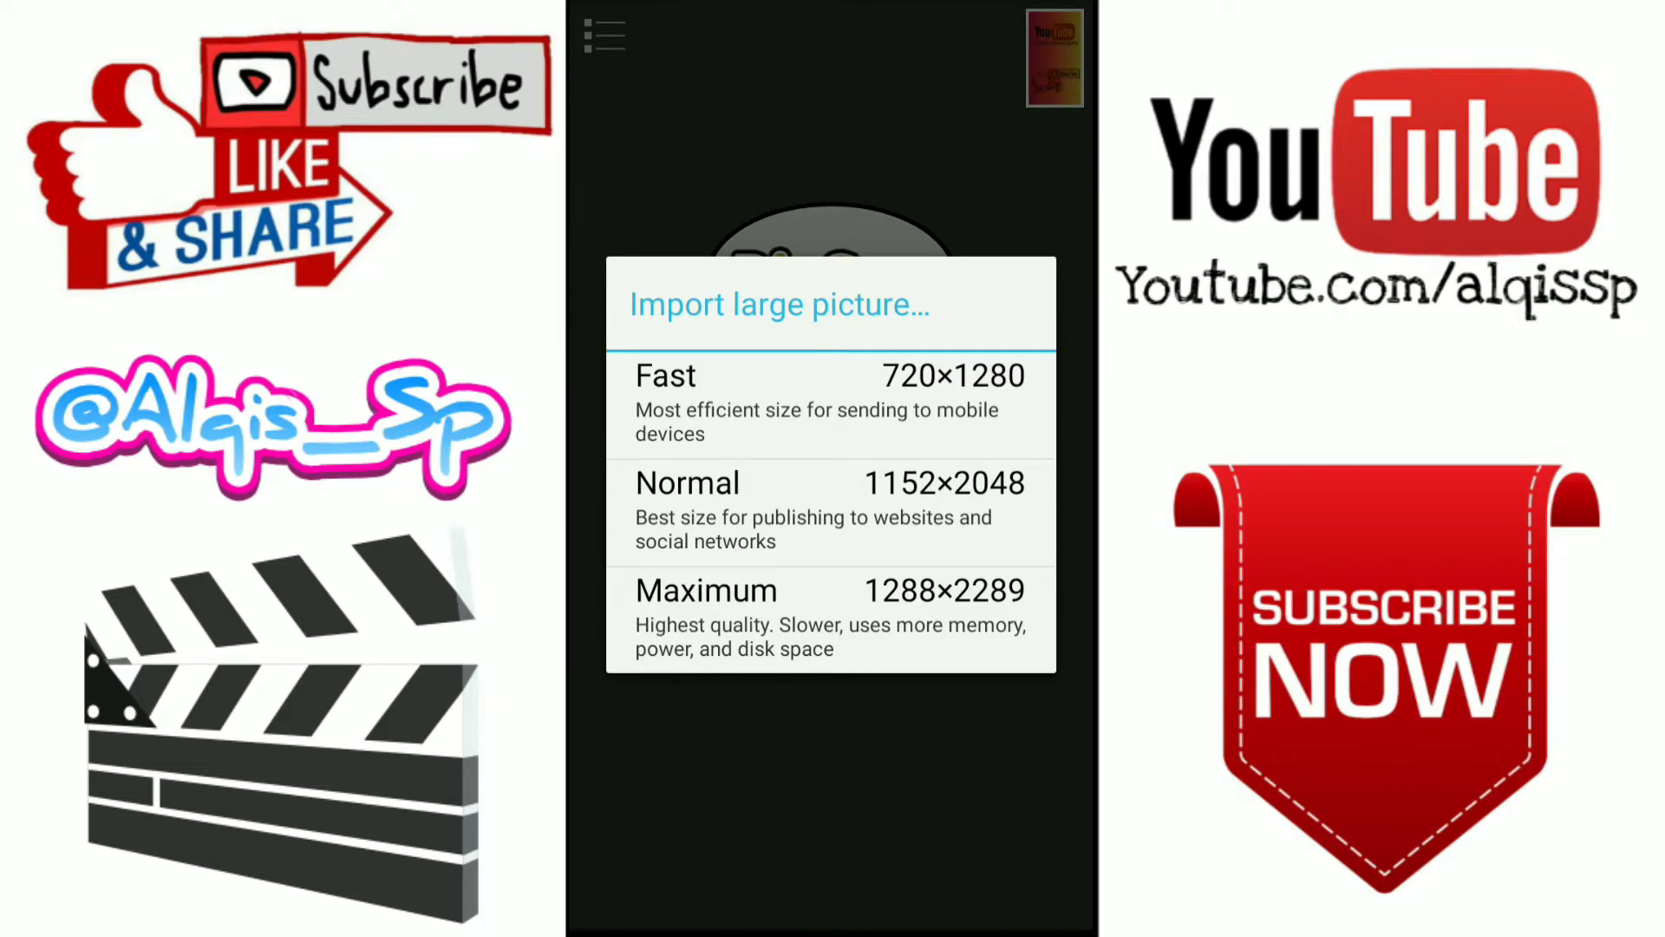
left_click(856, 622)
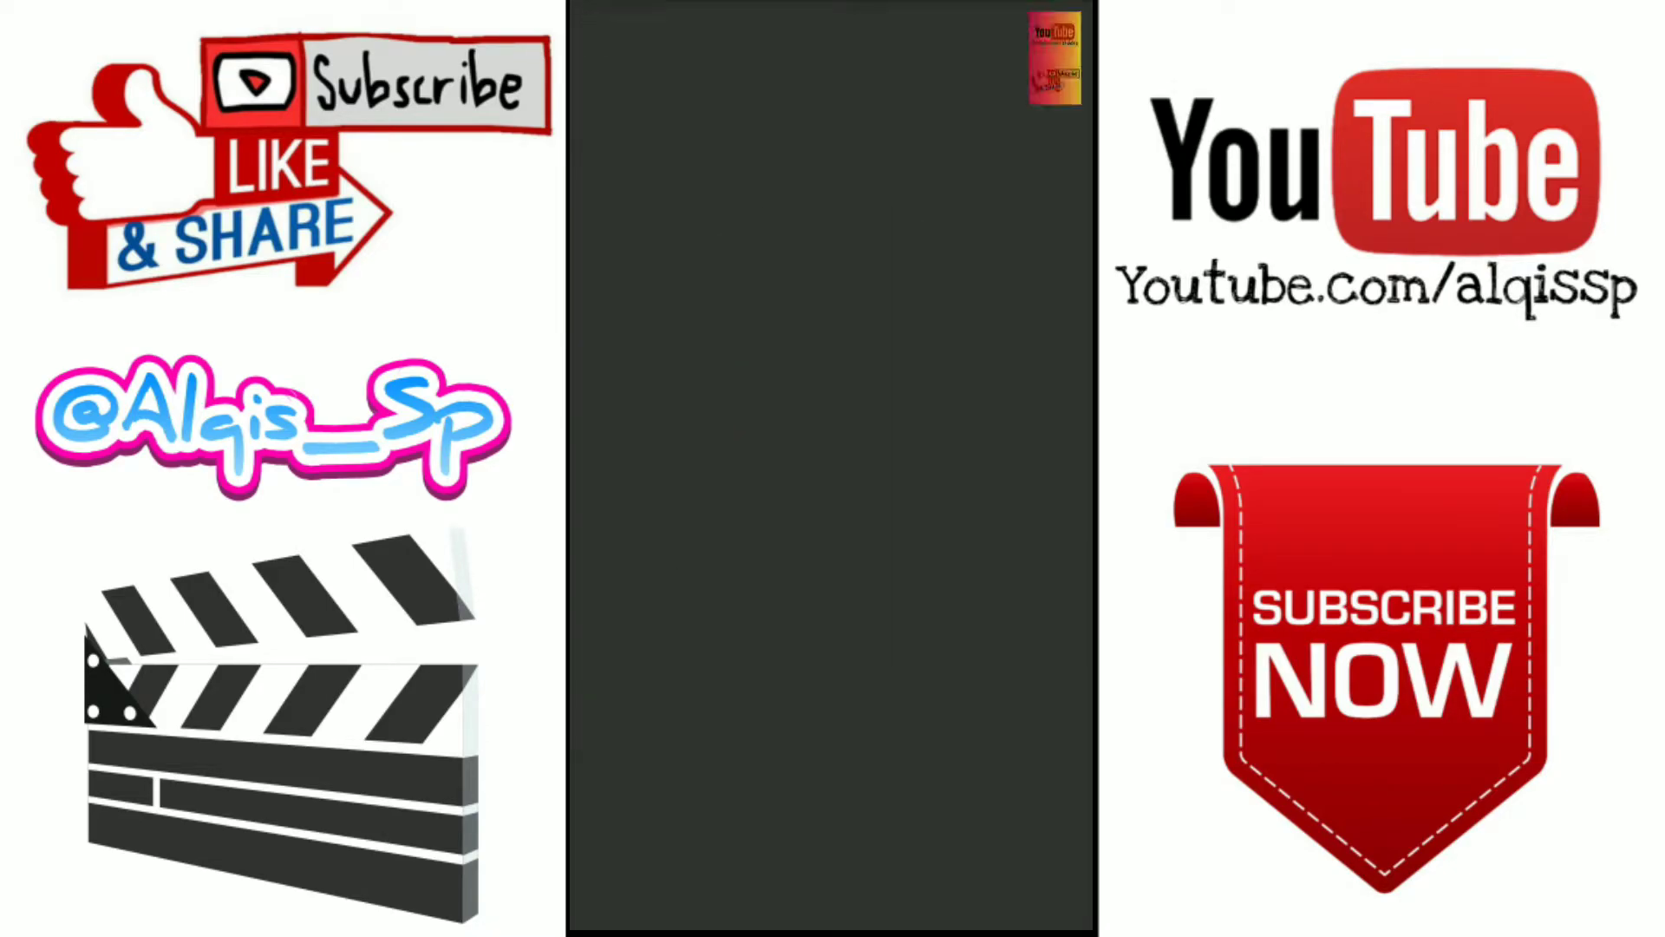
scroll(841, 685, "down", 3)
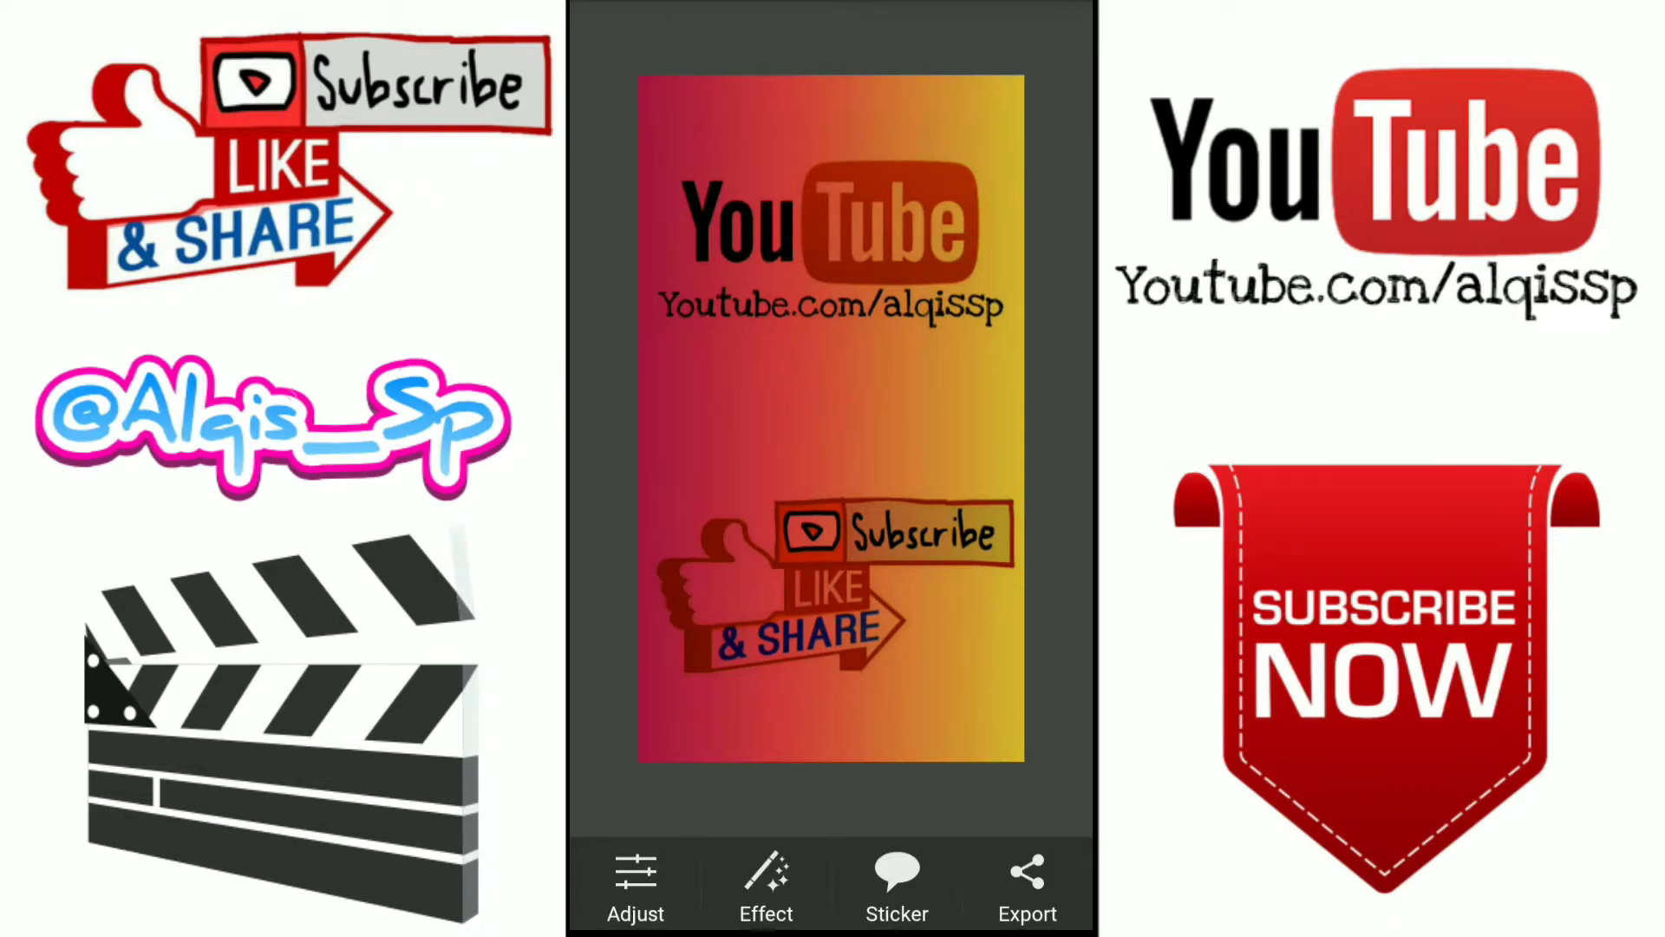
- Browse the effects list and try the Stretch distortion, then discard it
scroll(831, 416, "down", 2)
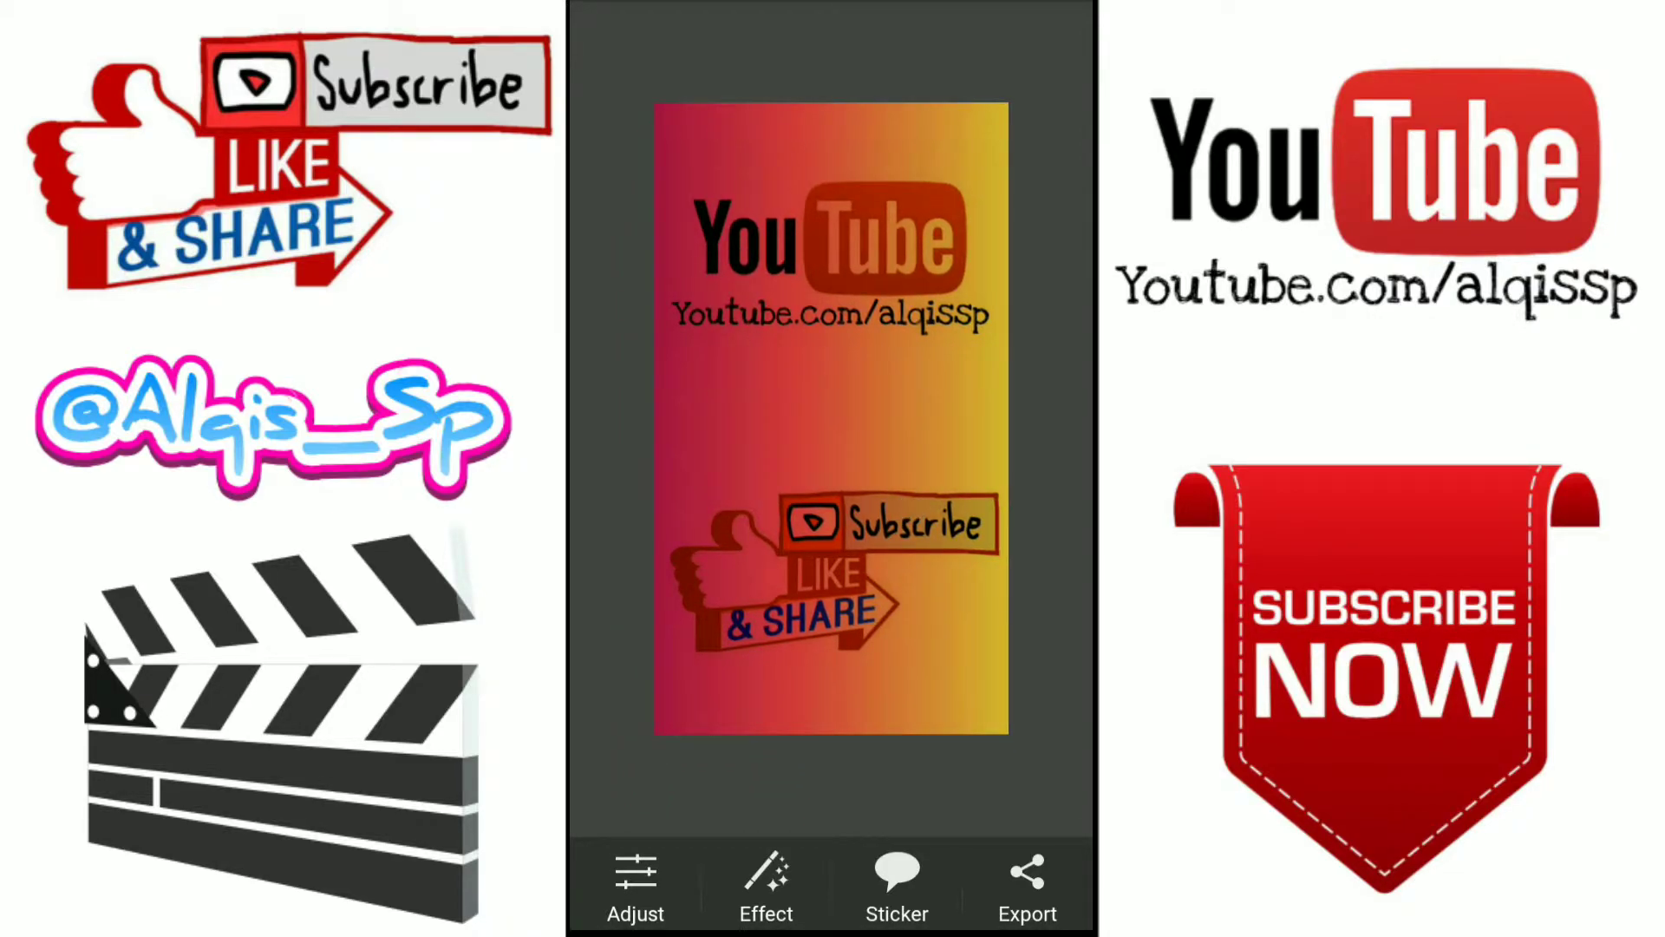
left_click(766, 885)
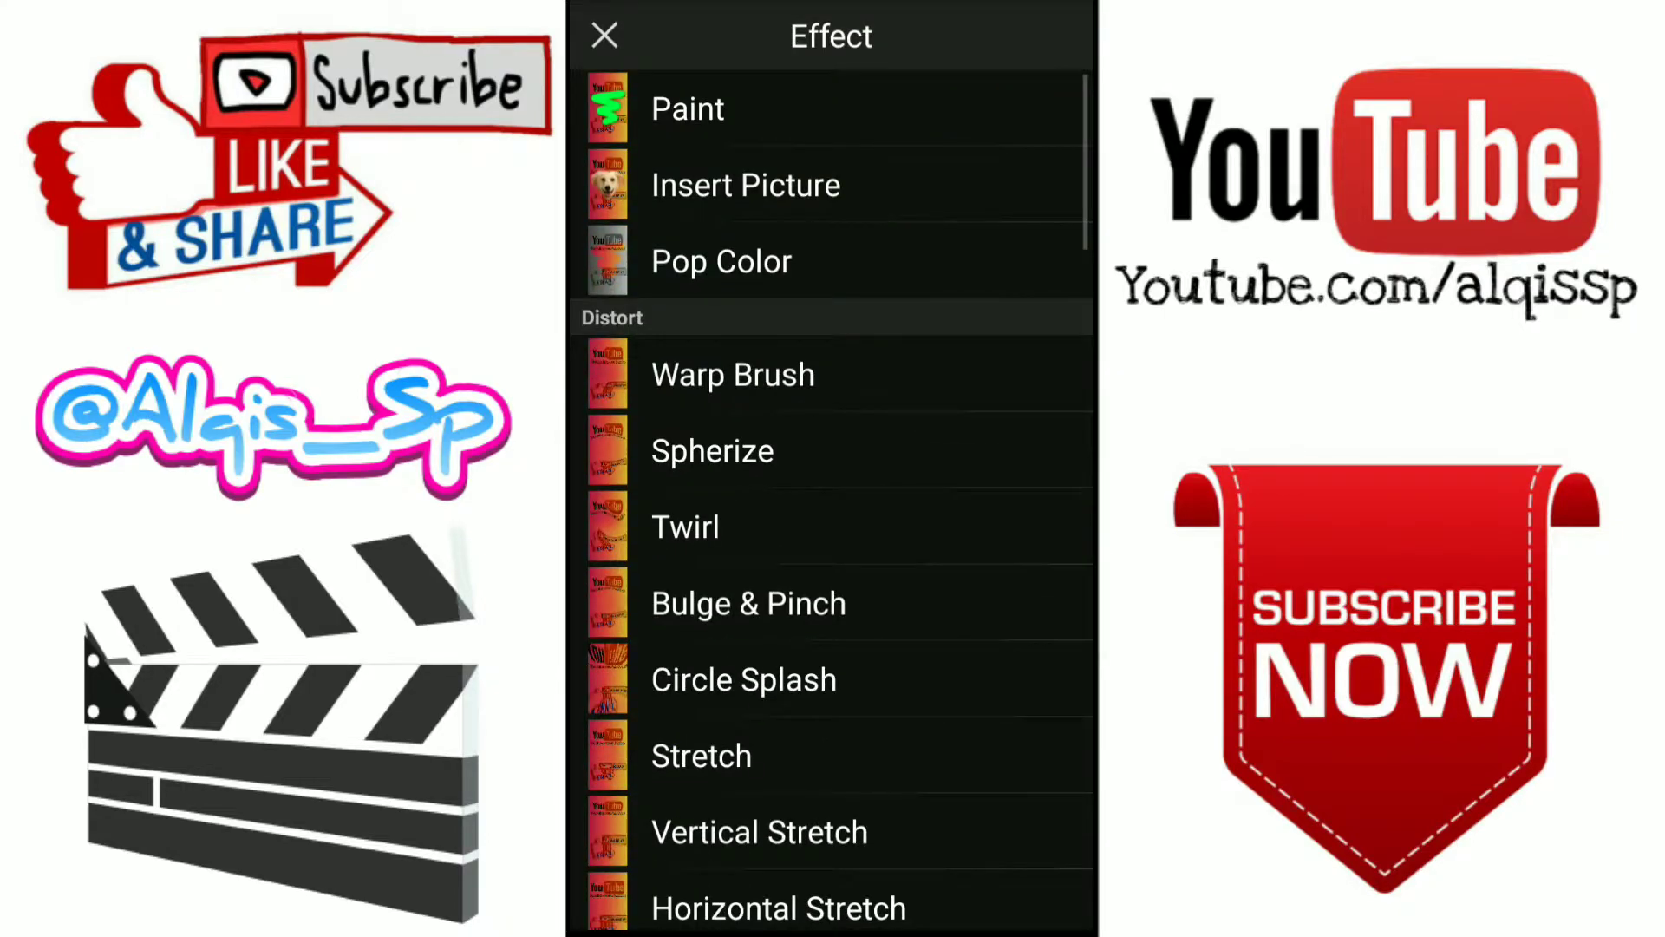
left_click(605, 36)
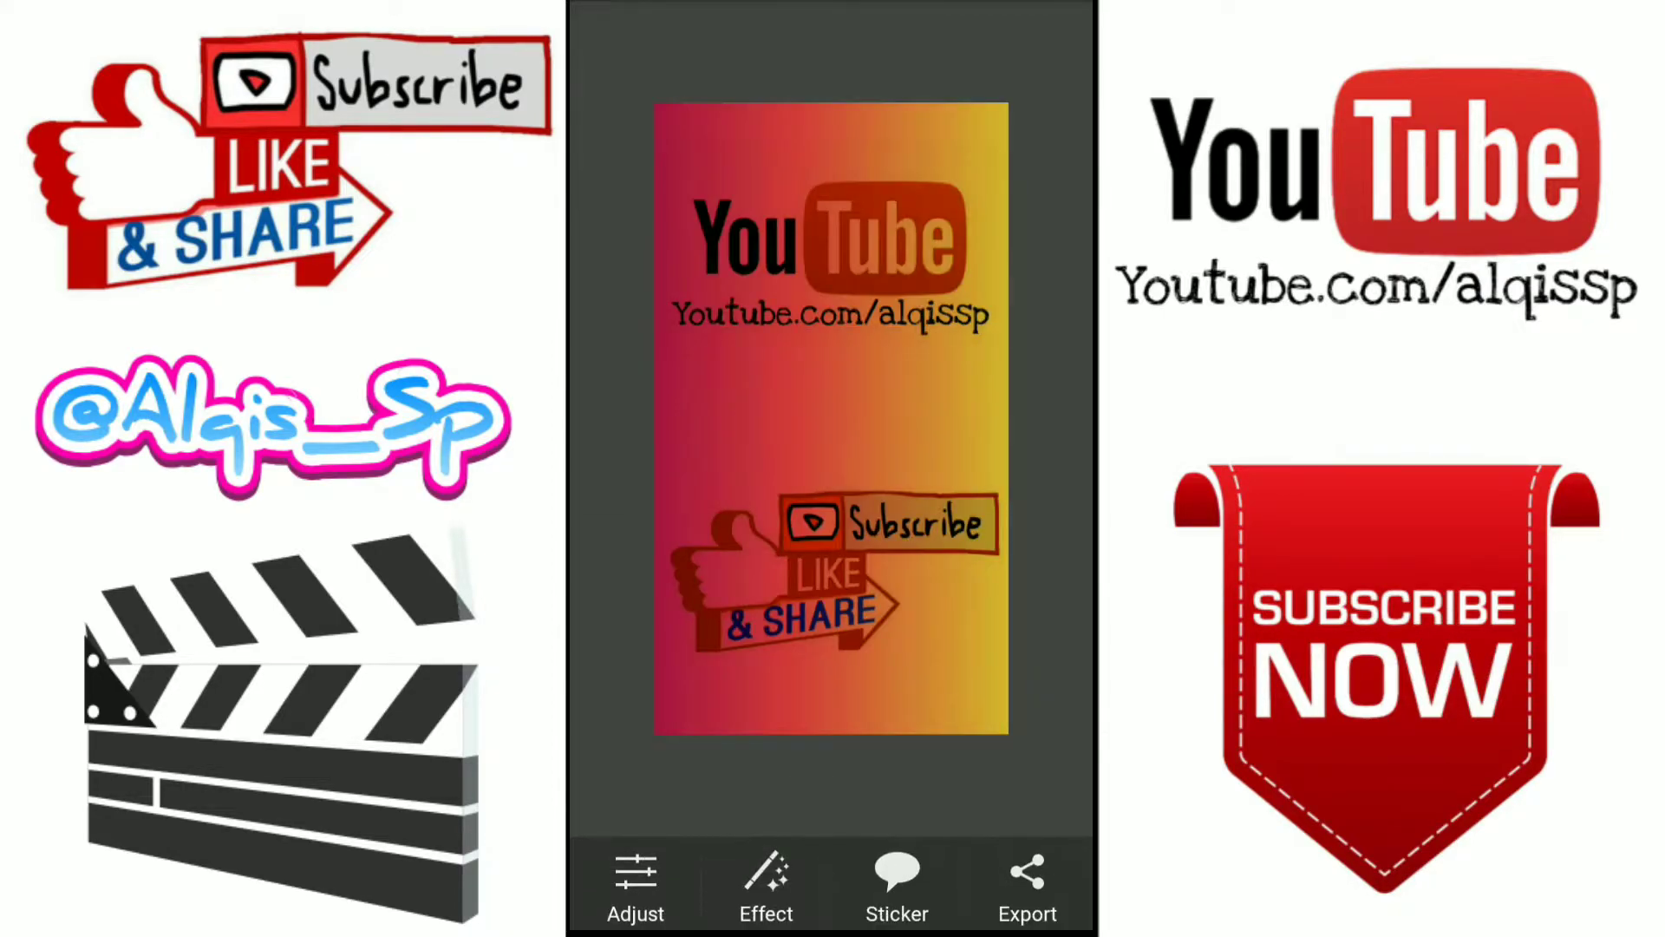
left_click_drag(766, 876, 820, 702)
left_click(766, 885)
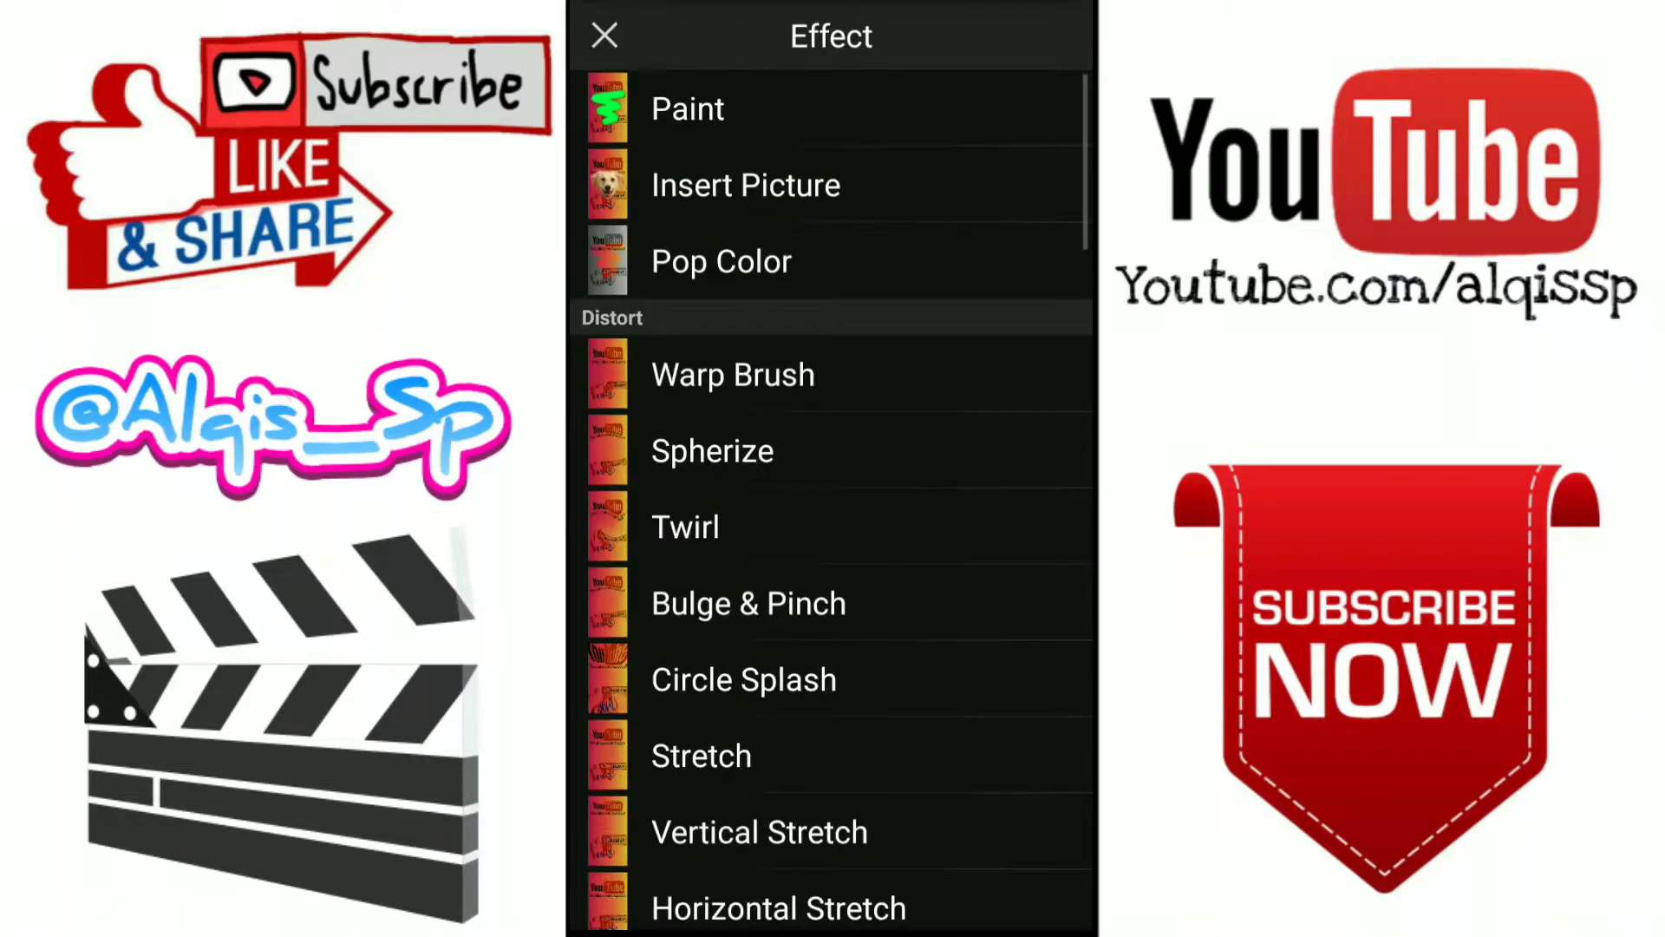
left_click(934, 764)
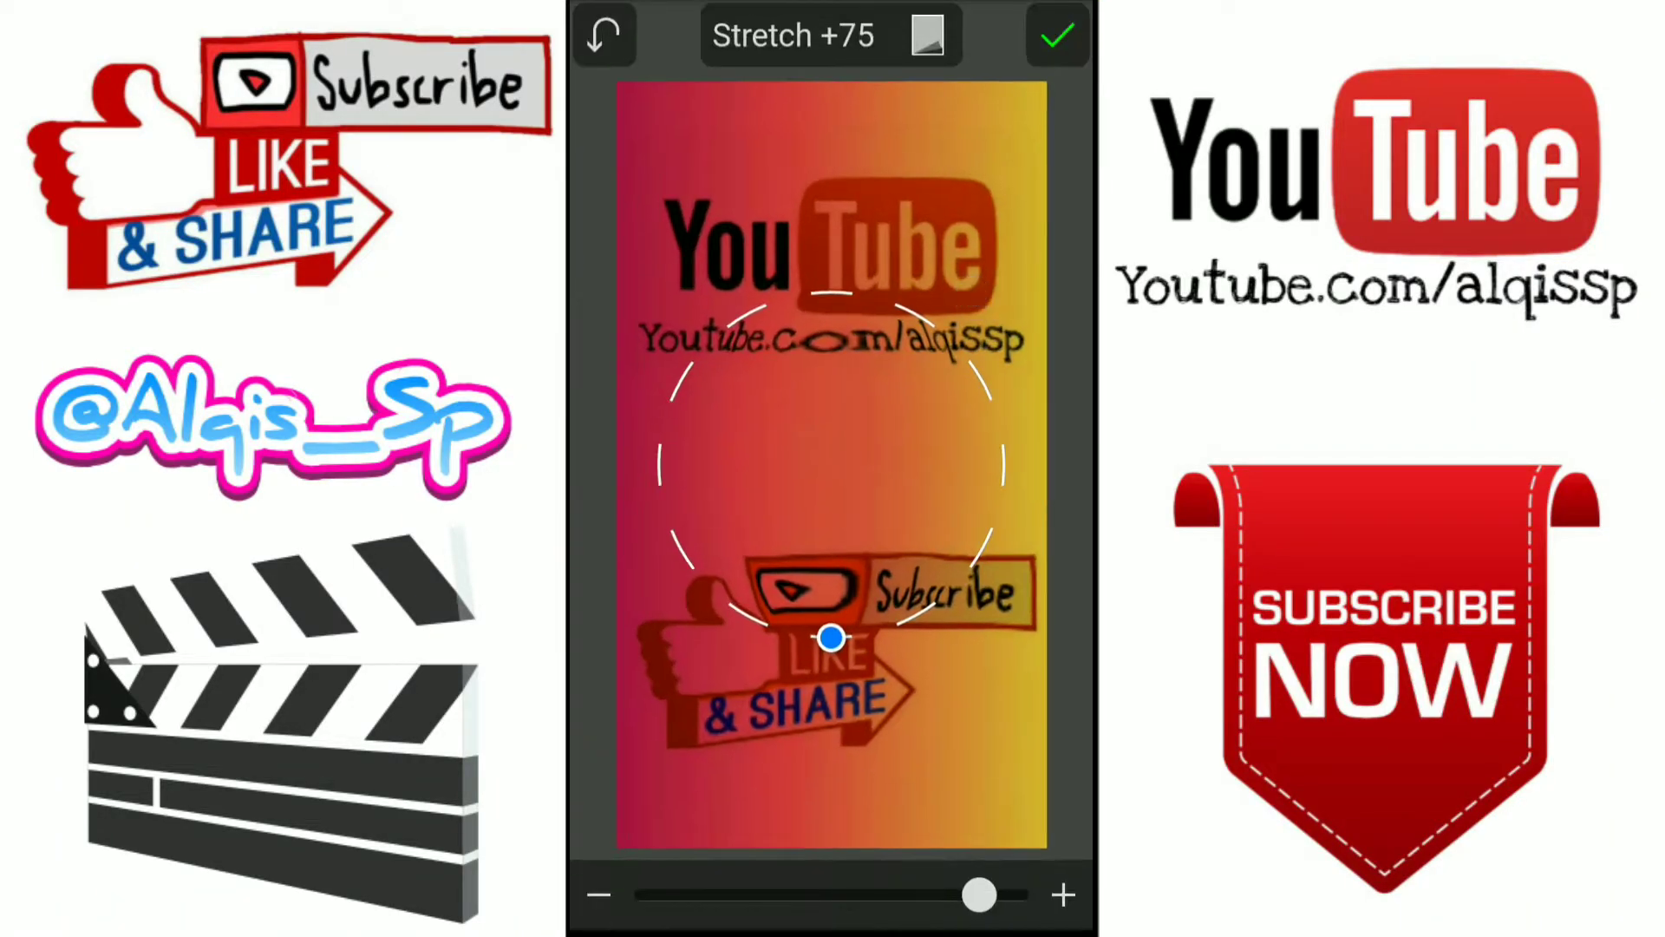
left_click(604, 35)
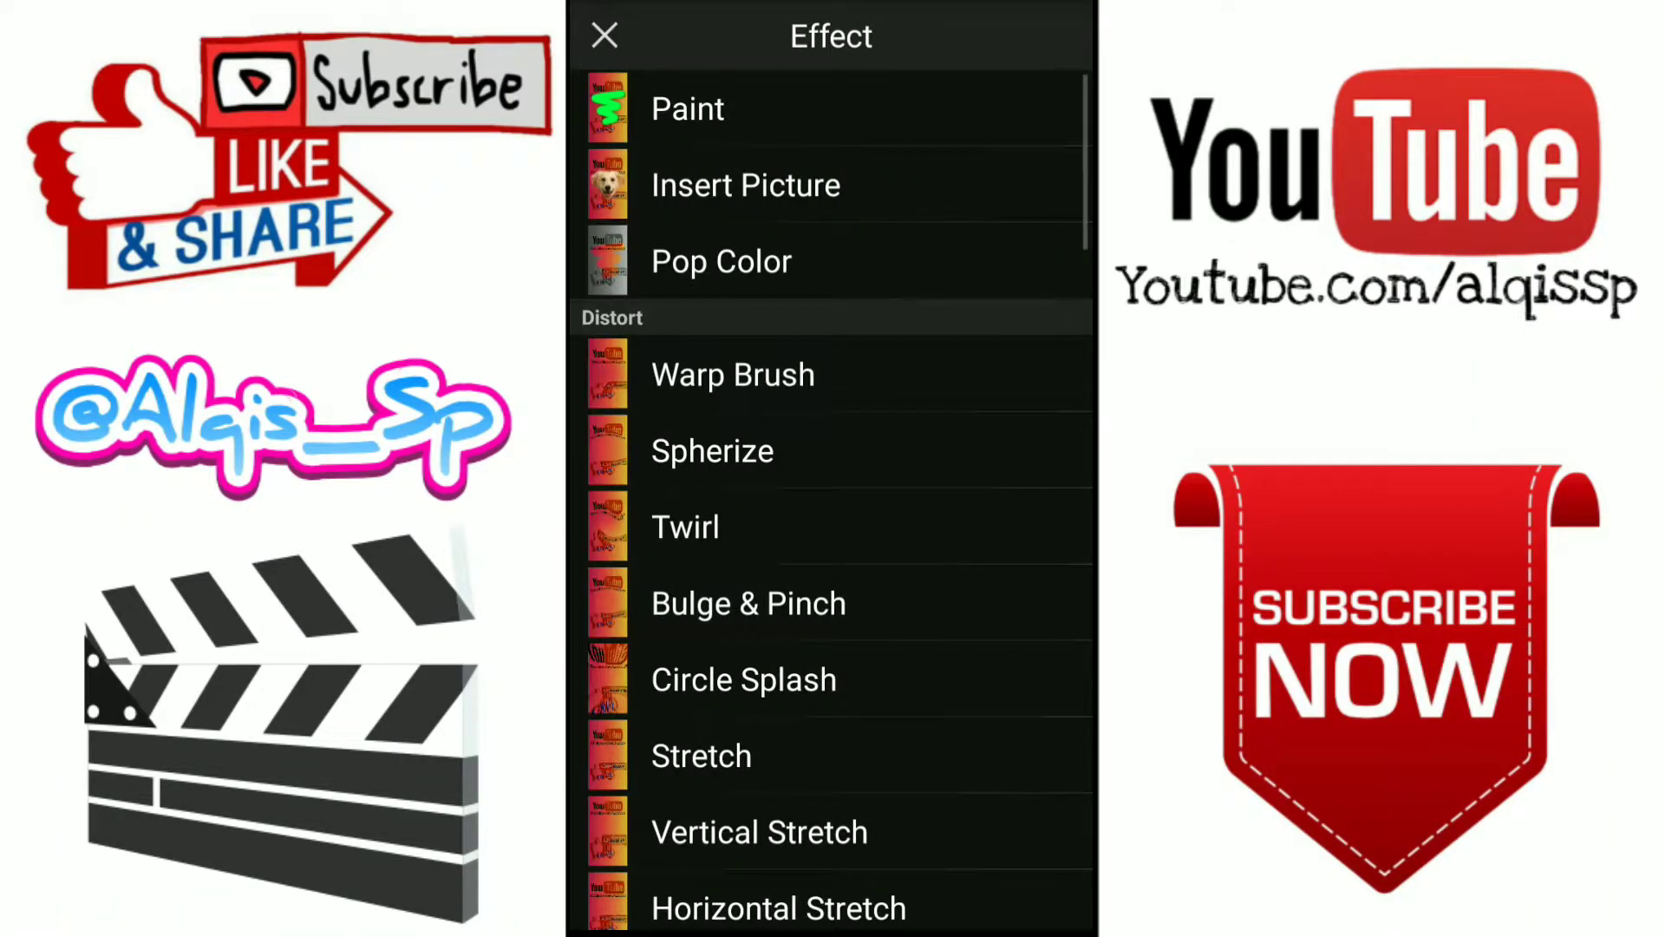
- Apply the Grayscale effect at 360° to the promo picture
scroll(877, 383, "down", 3)
scroll(848, 572, "down", 3)
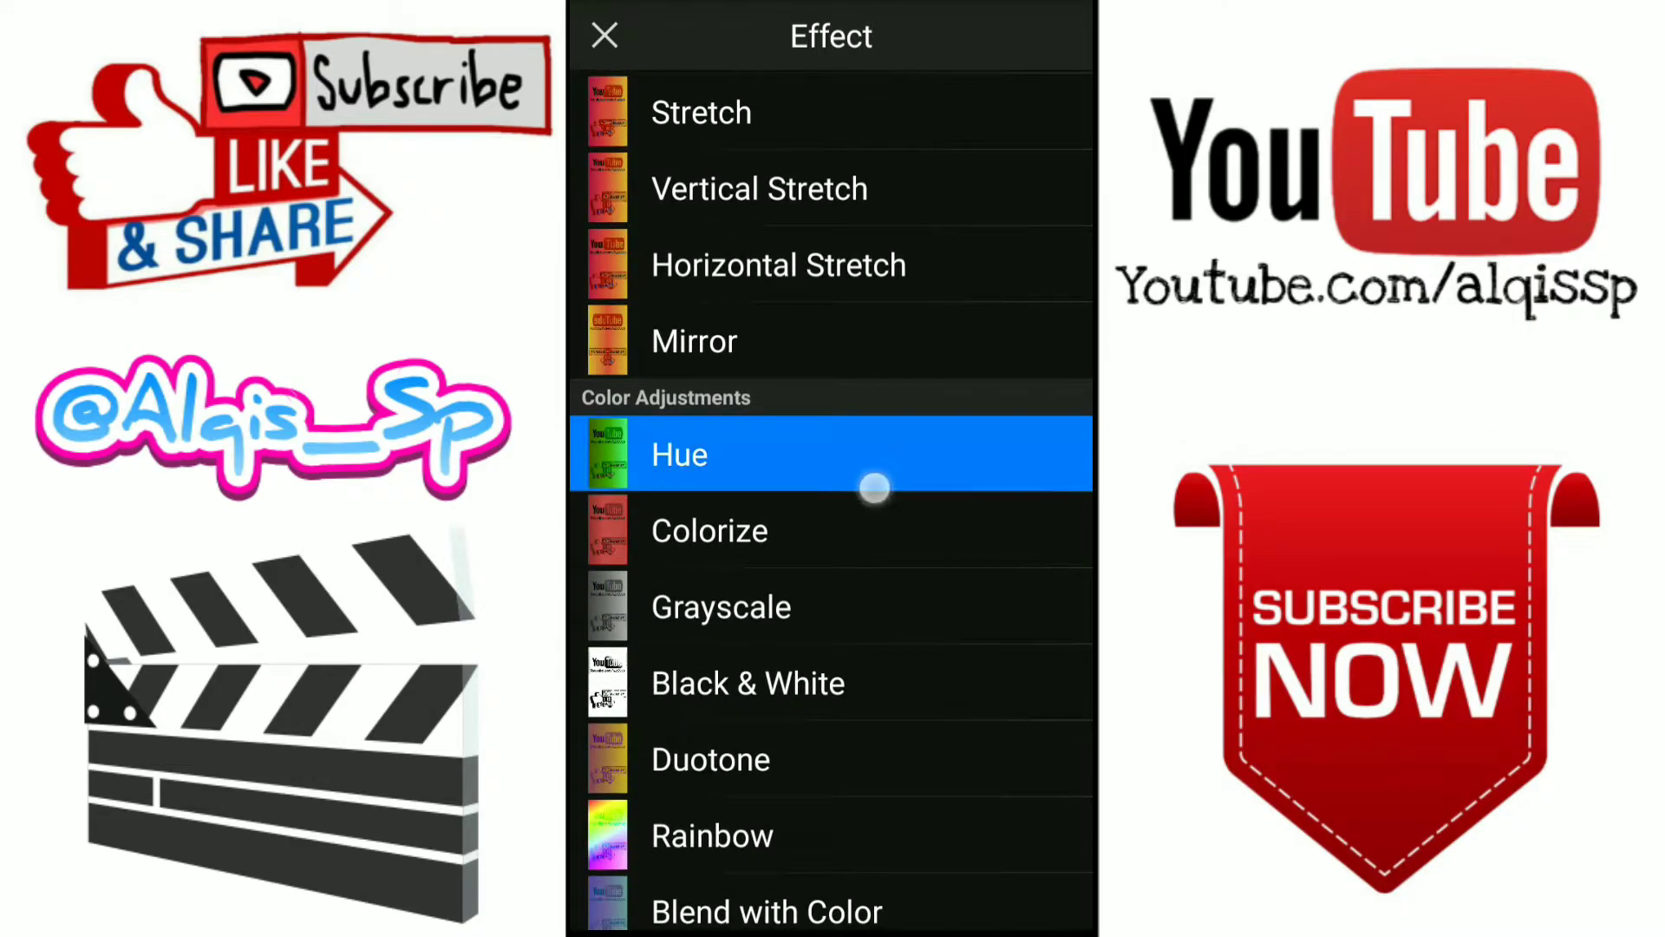
scroll(825, 487, "down", 1)
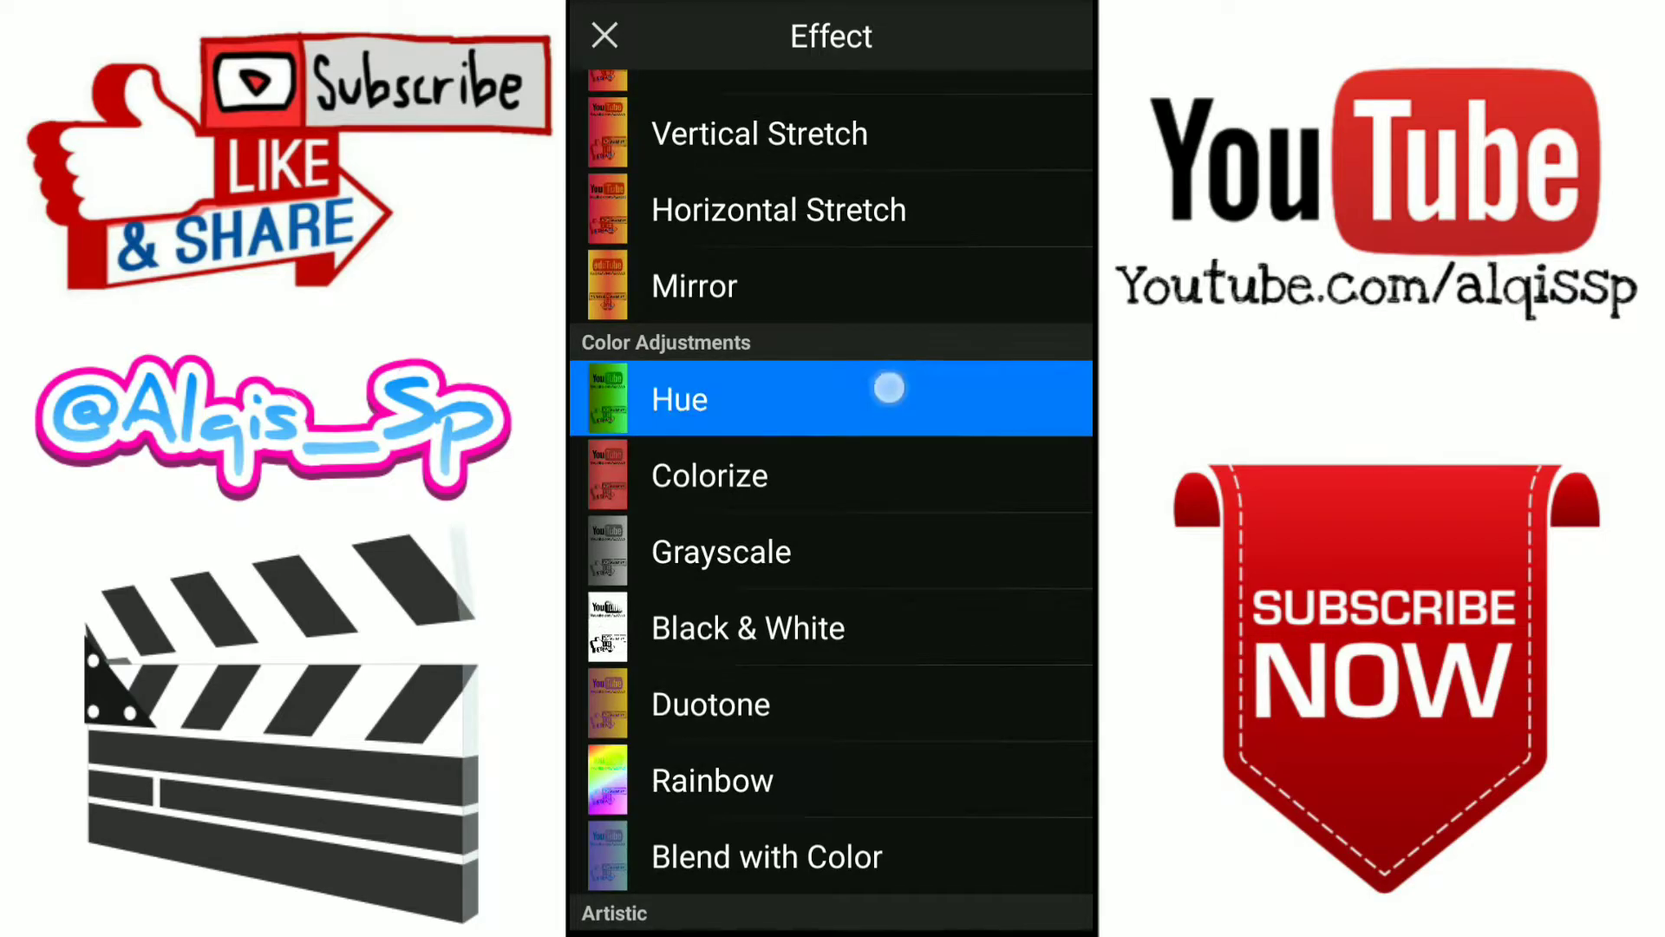
scroll(834, 423, "down", 1)
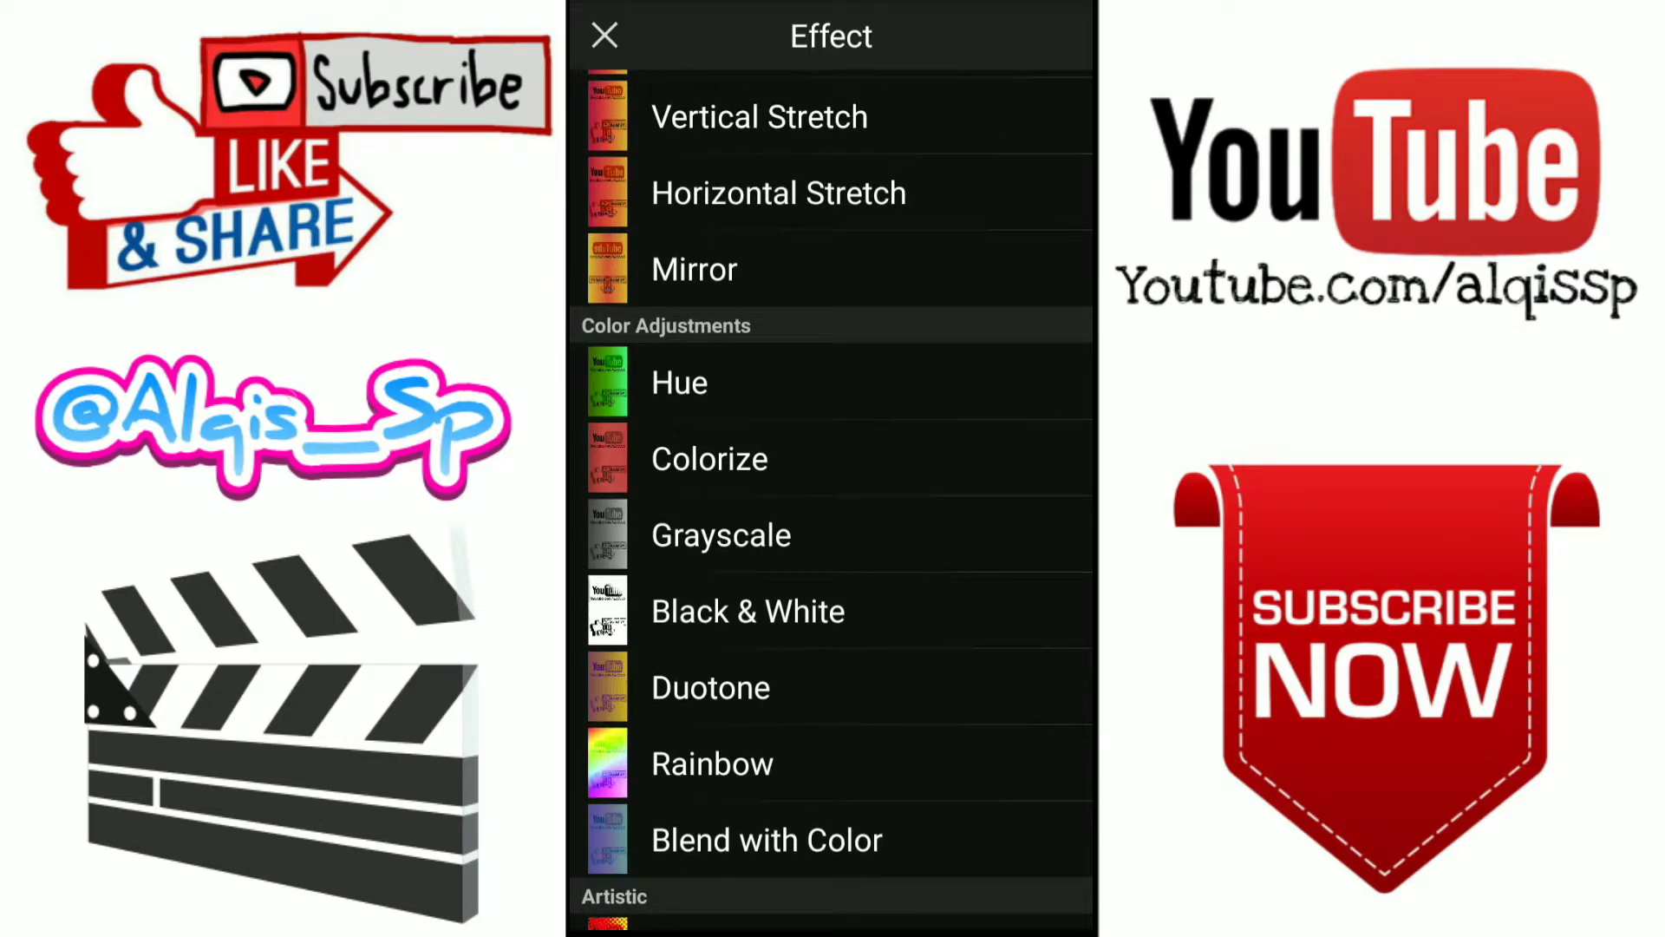
scroll(836, 521, "down", 1)
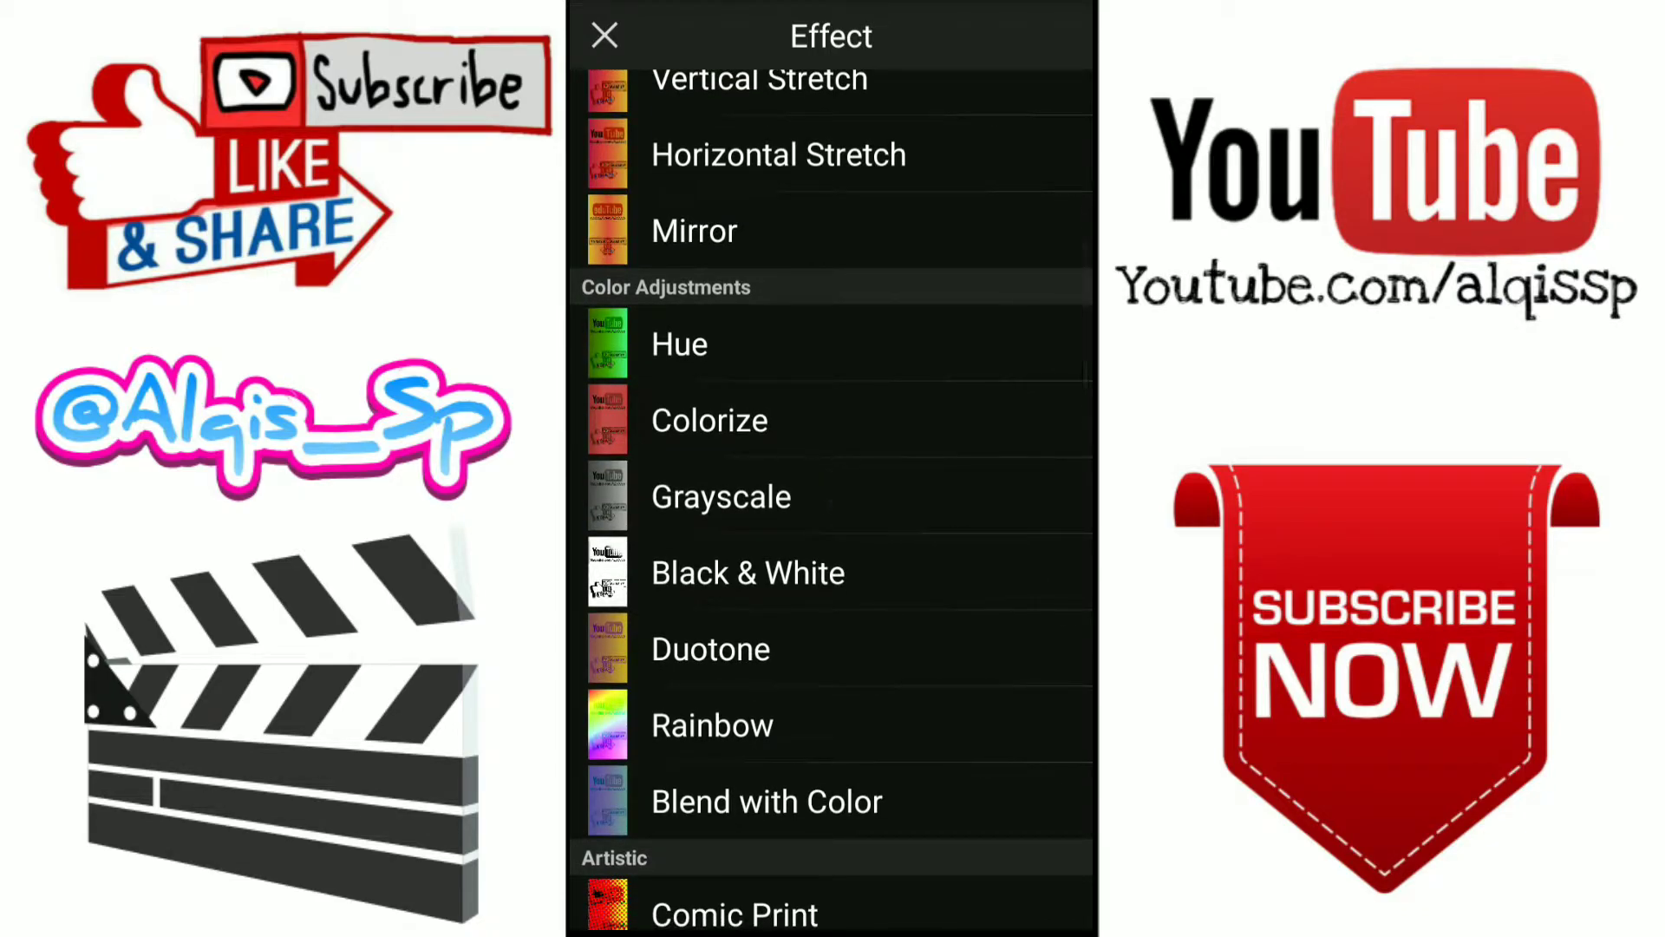
scroll(806, 573, "down", 1)
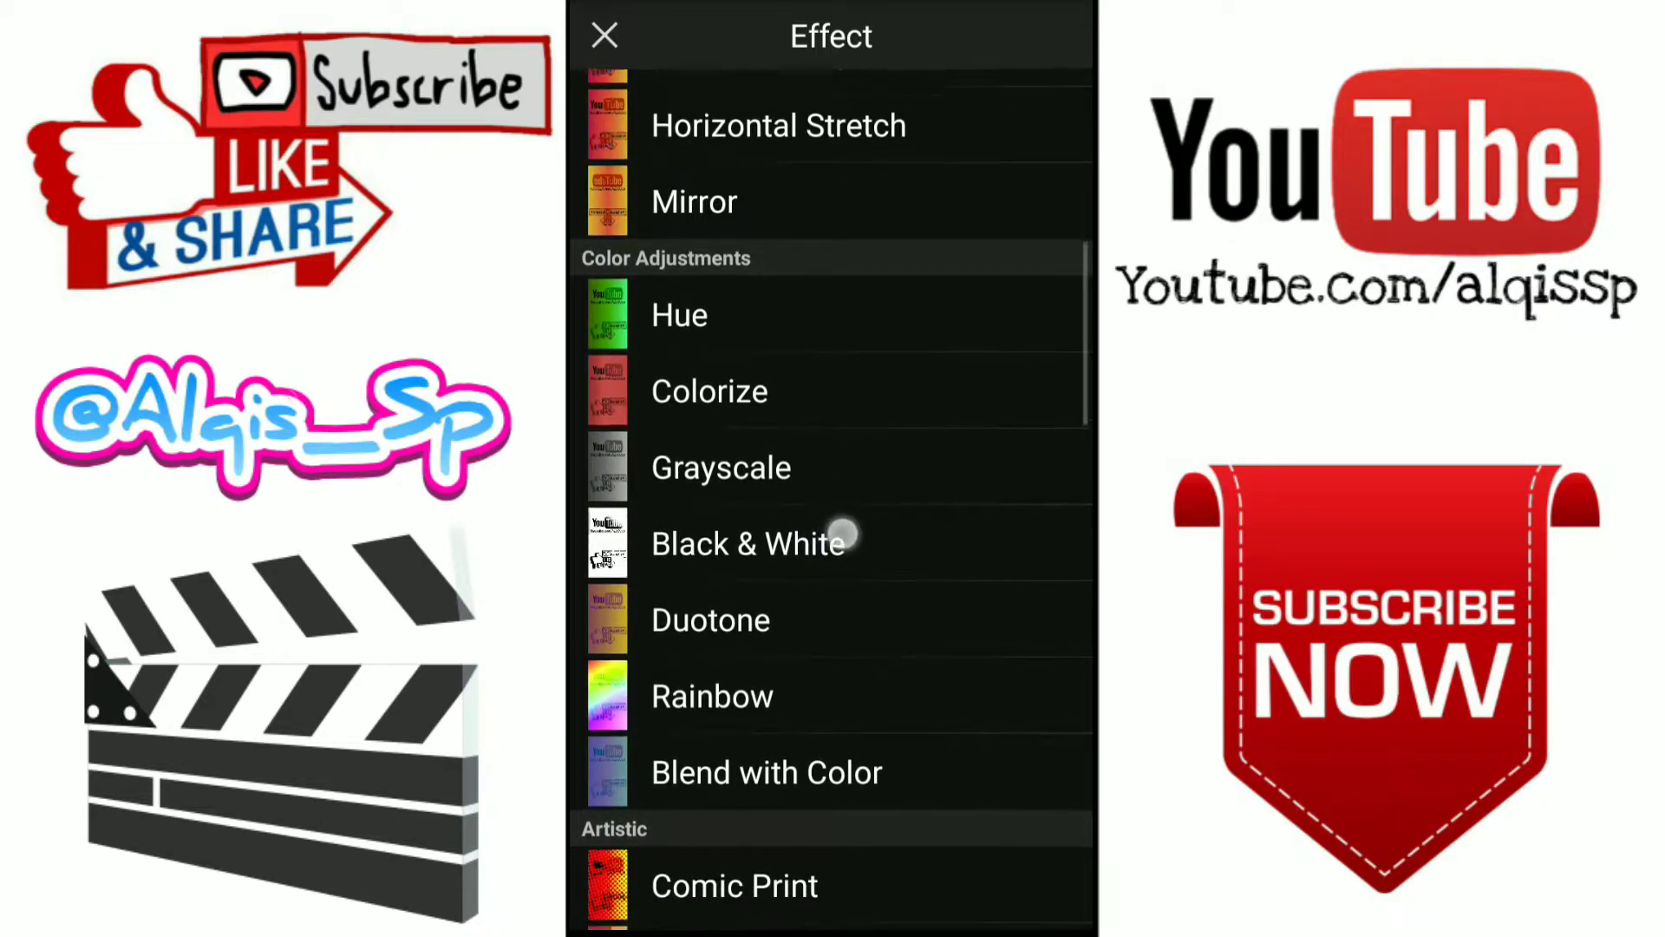
scroll(896, 450, "down", 1)
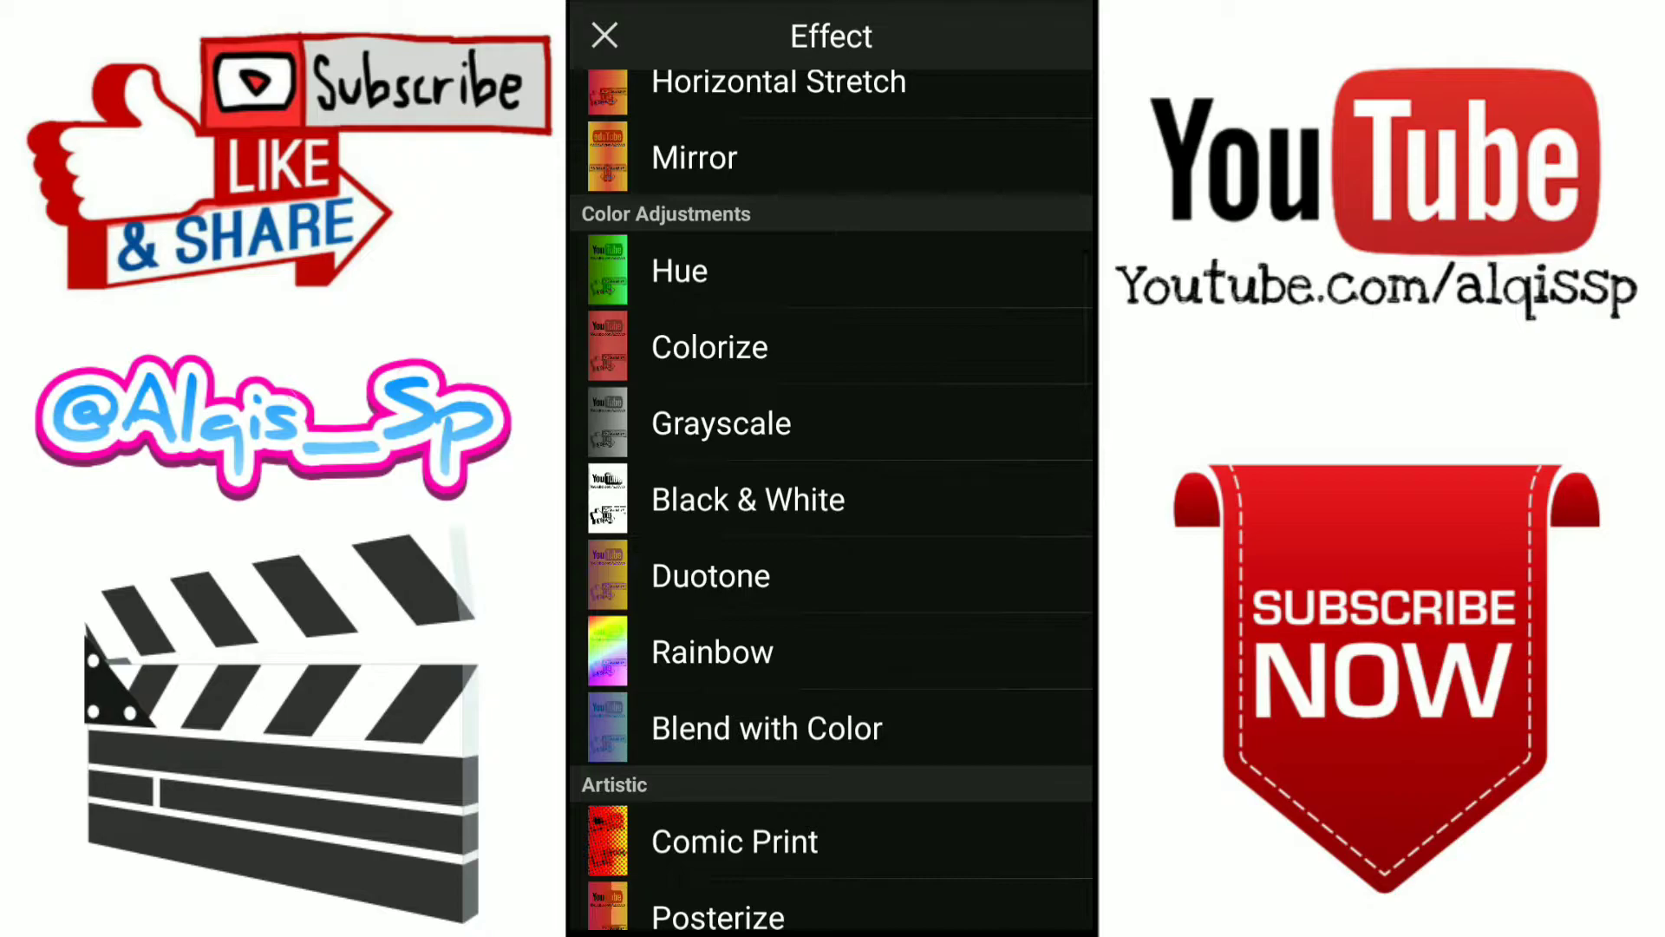
left_click(921, 425)
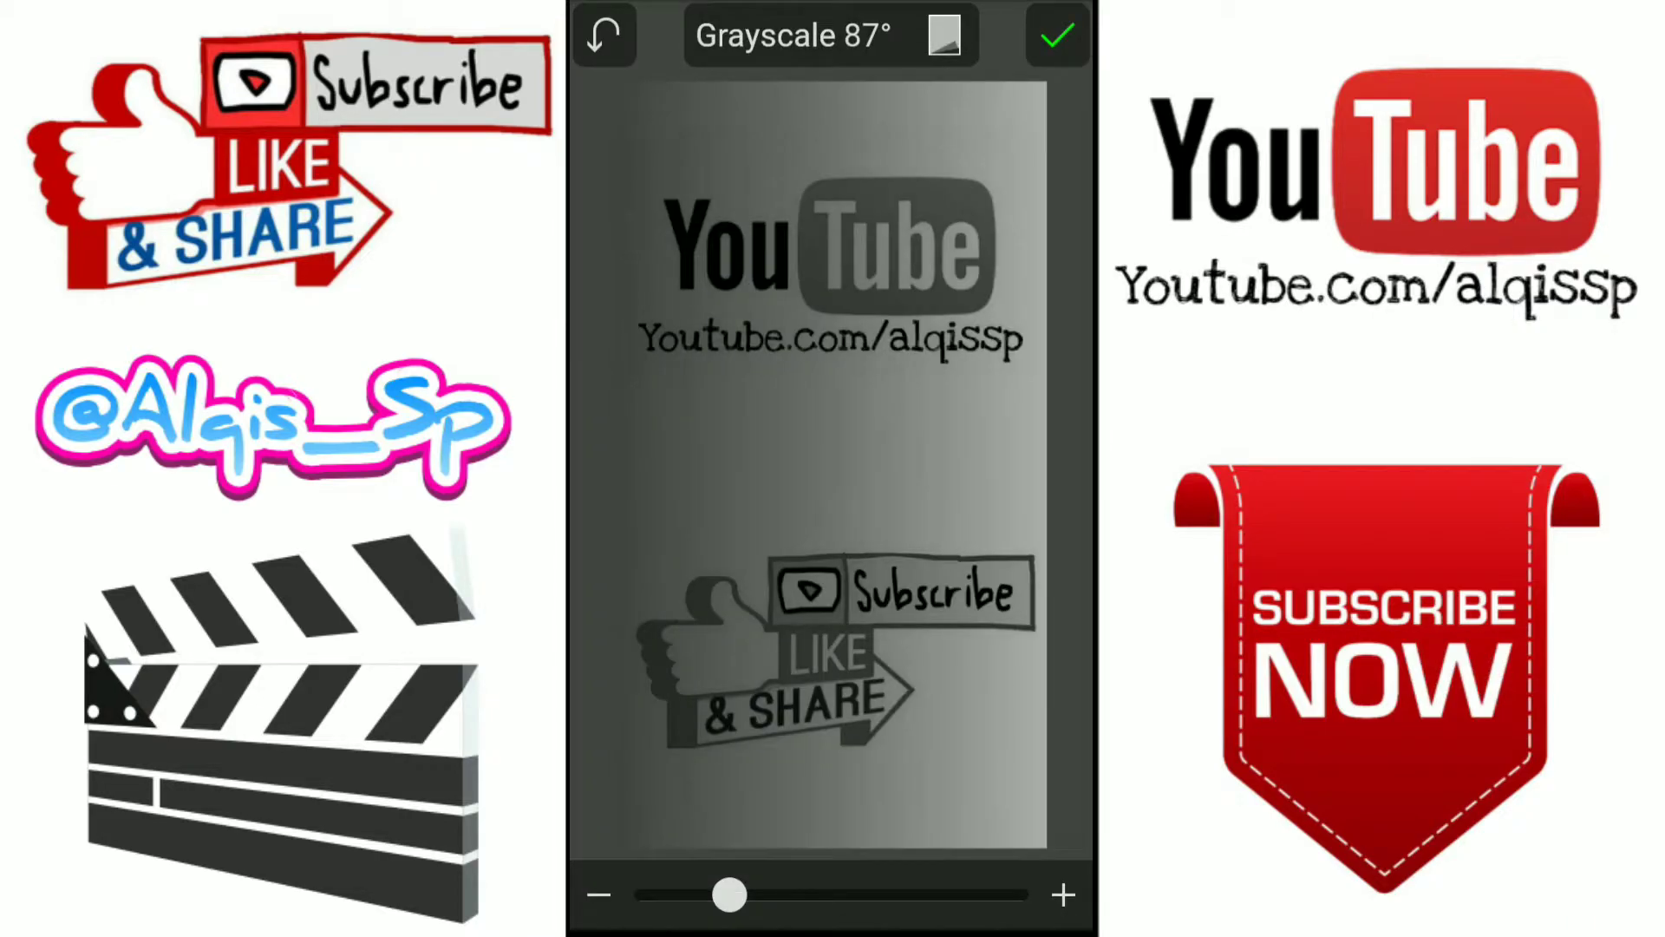
left_click_drag(729, 894, 1055, 857)
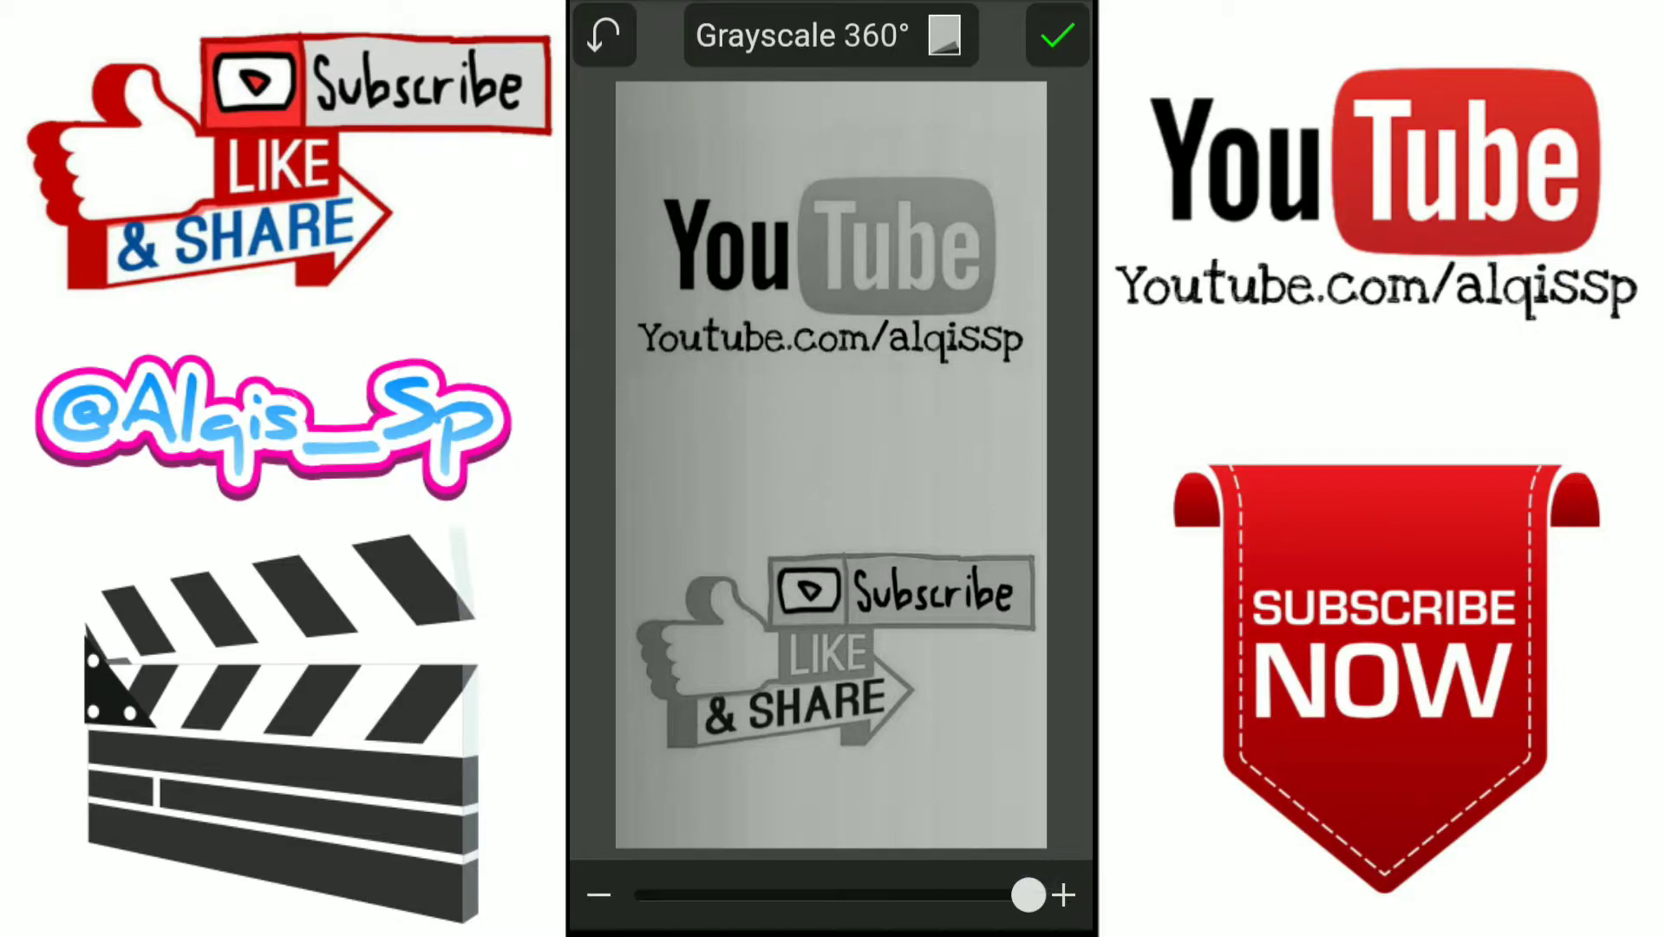
left_click(1057, 36)
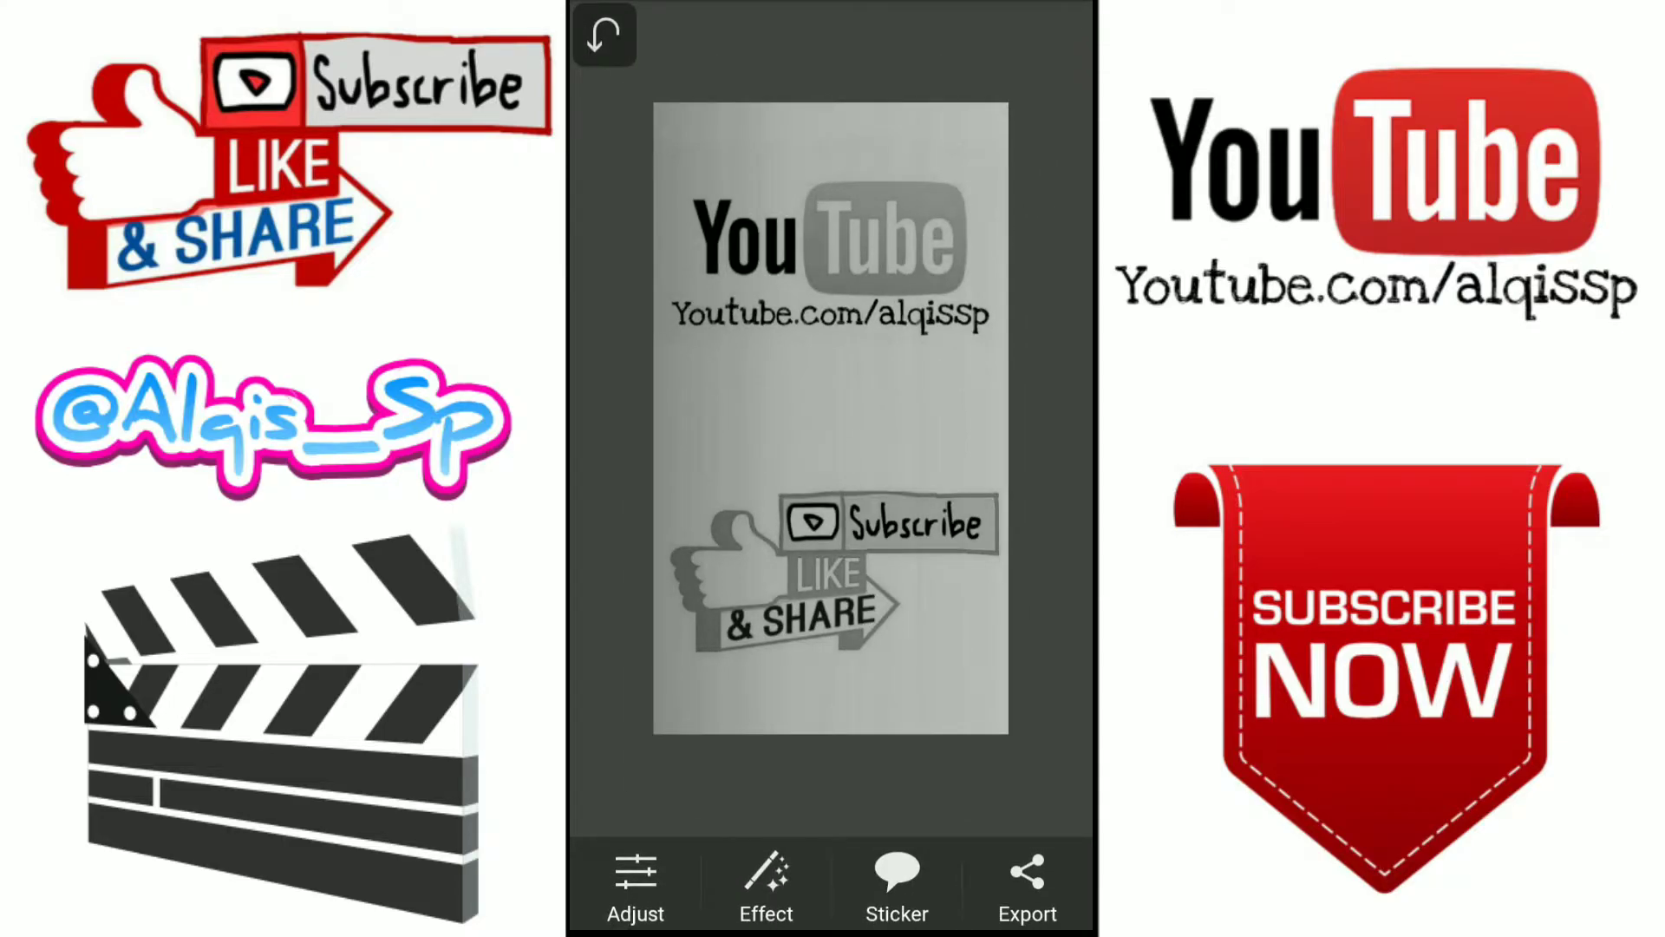
- Save the grayscale picture to the PicSayPro album, then undo the grayscale to restore colours
left_click(1027, 885)
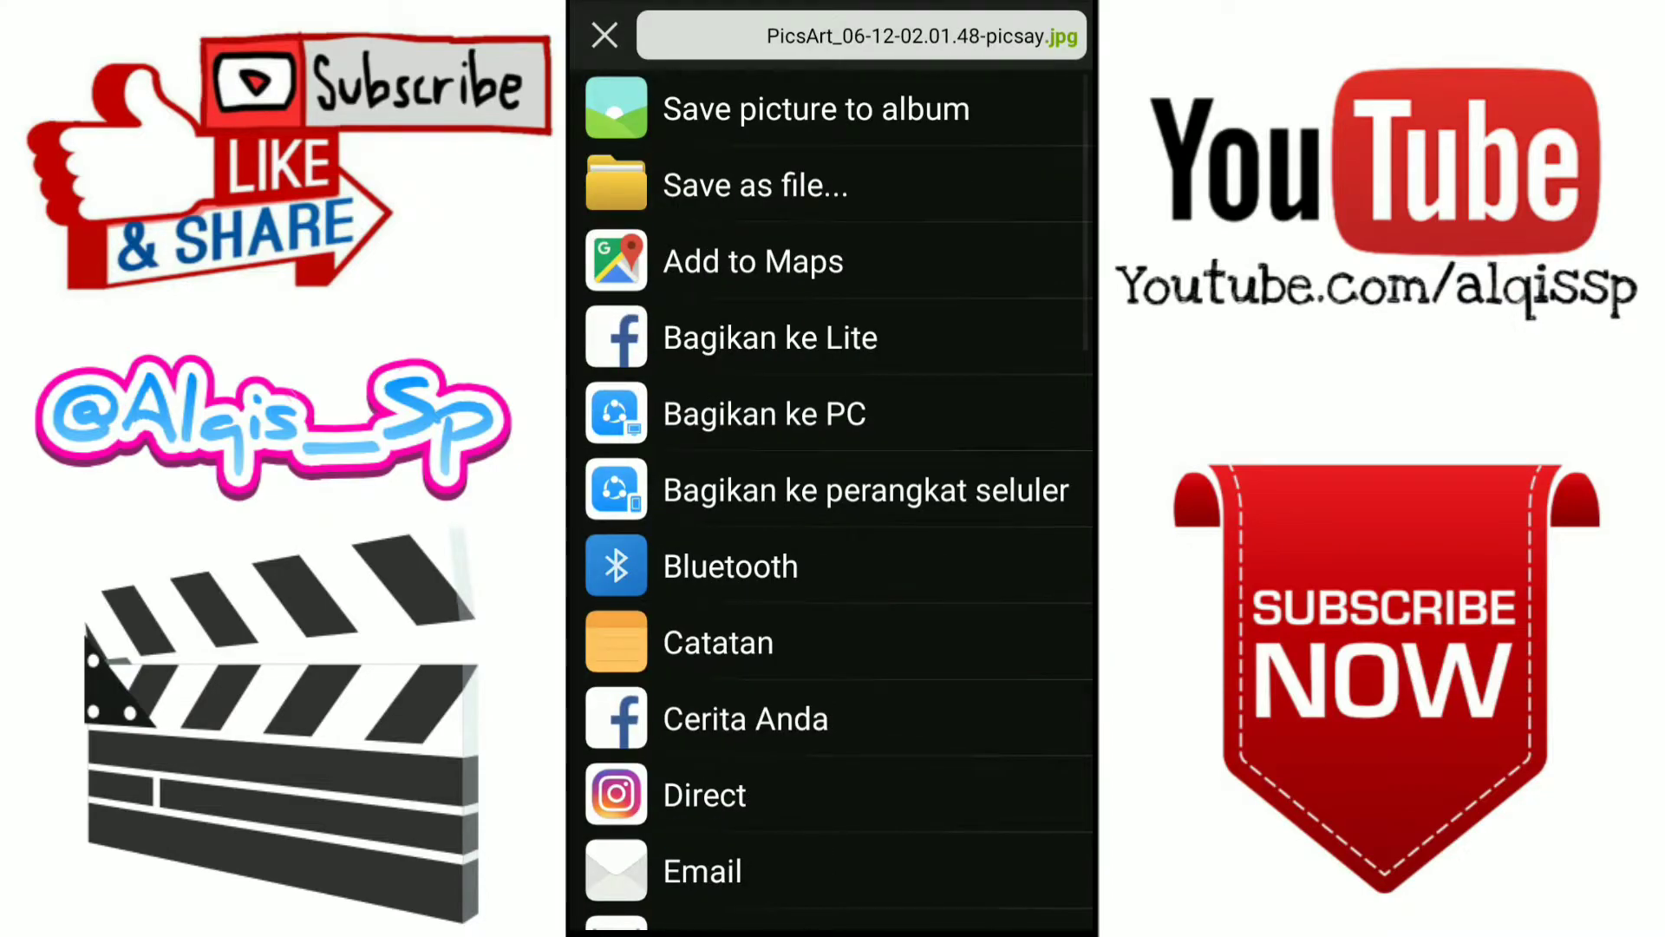
left_click(1000, 117)
left_click(847, 179)
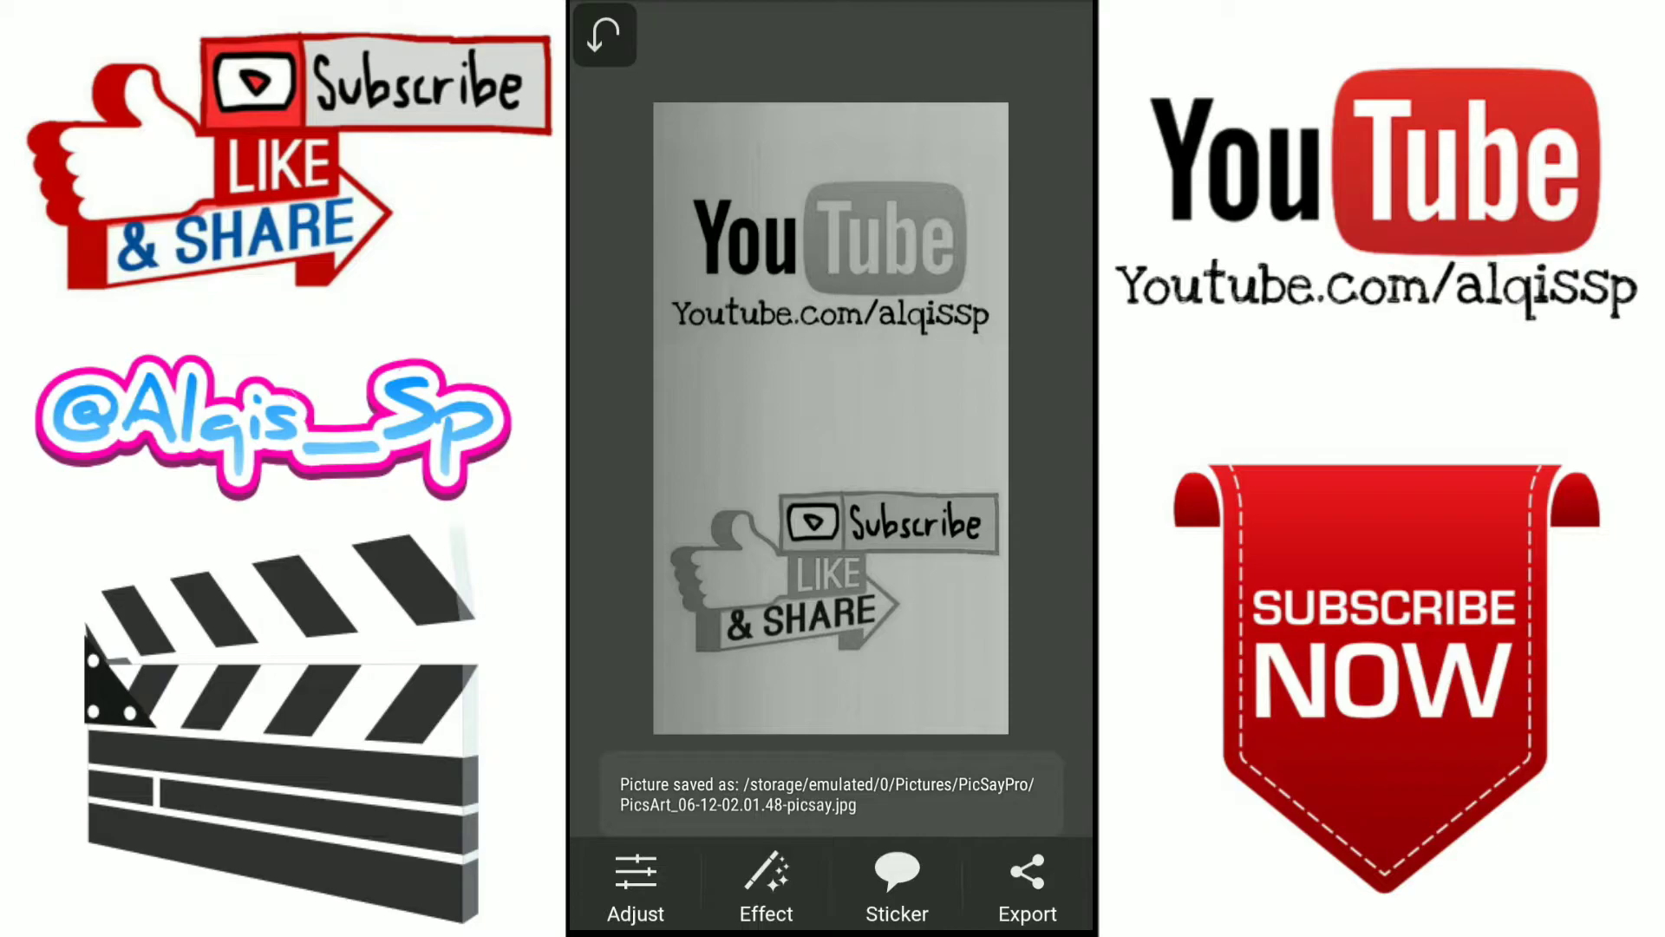
left_click(604, 35)
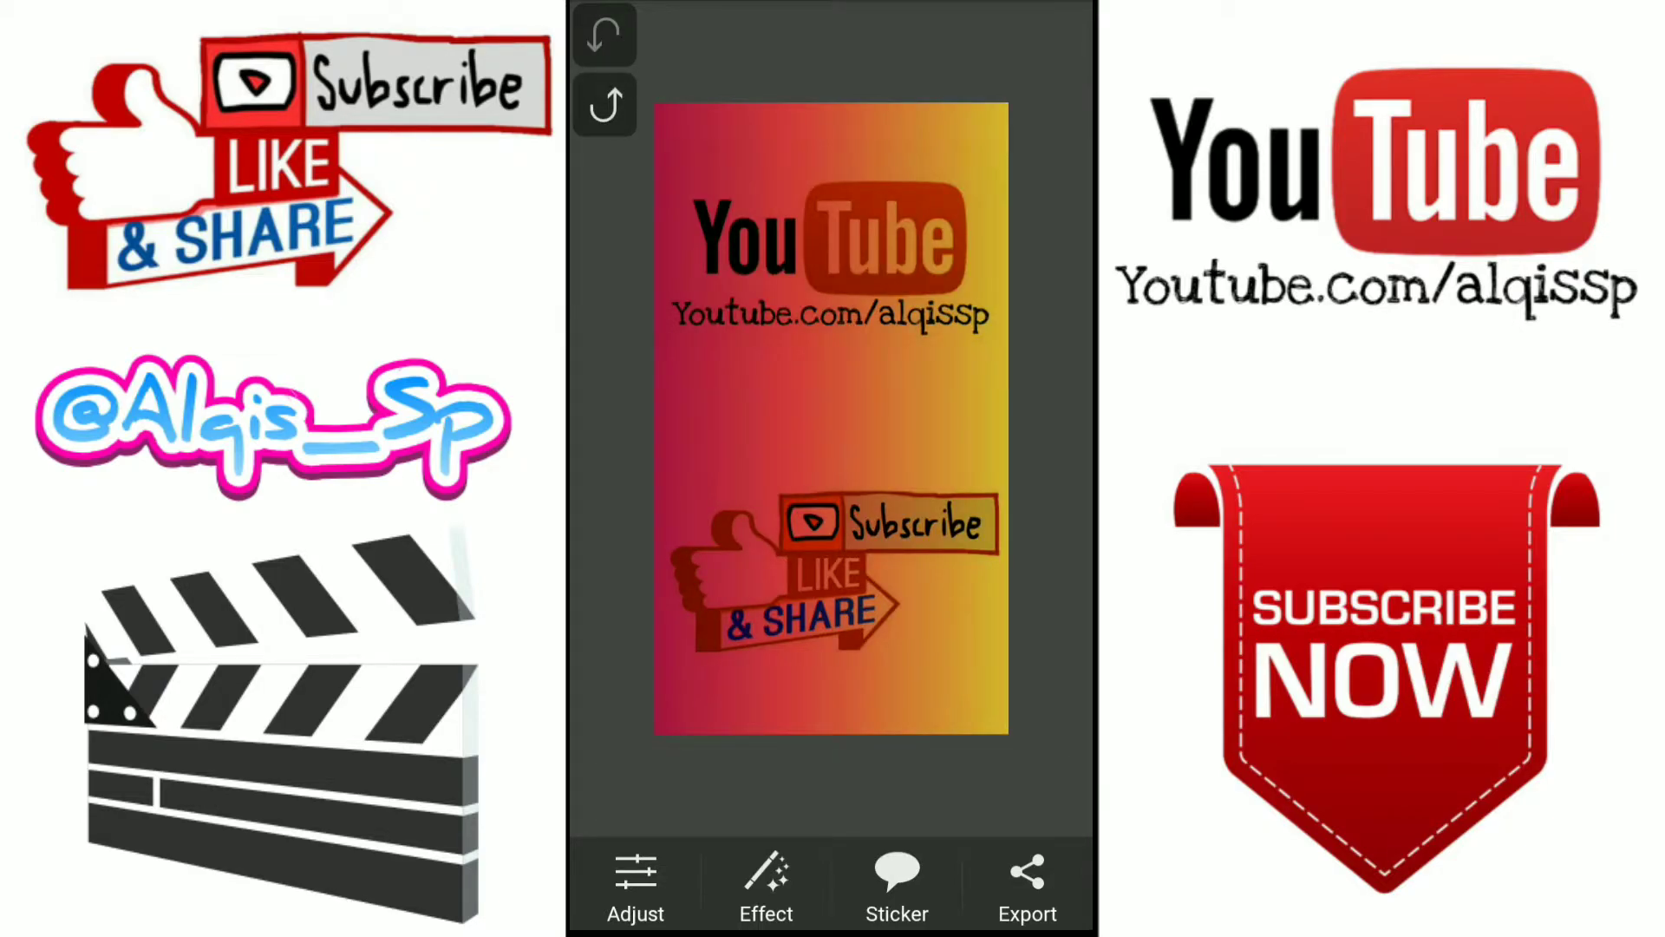
left_click(766, 884)
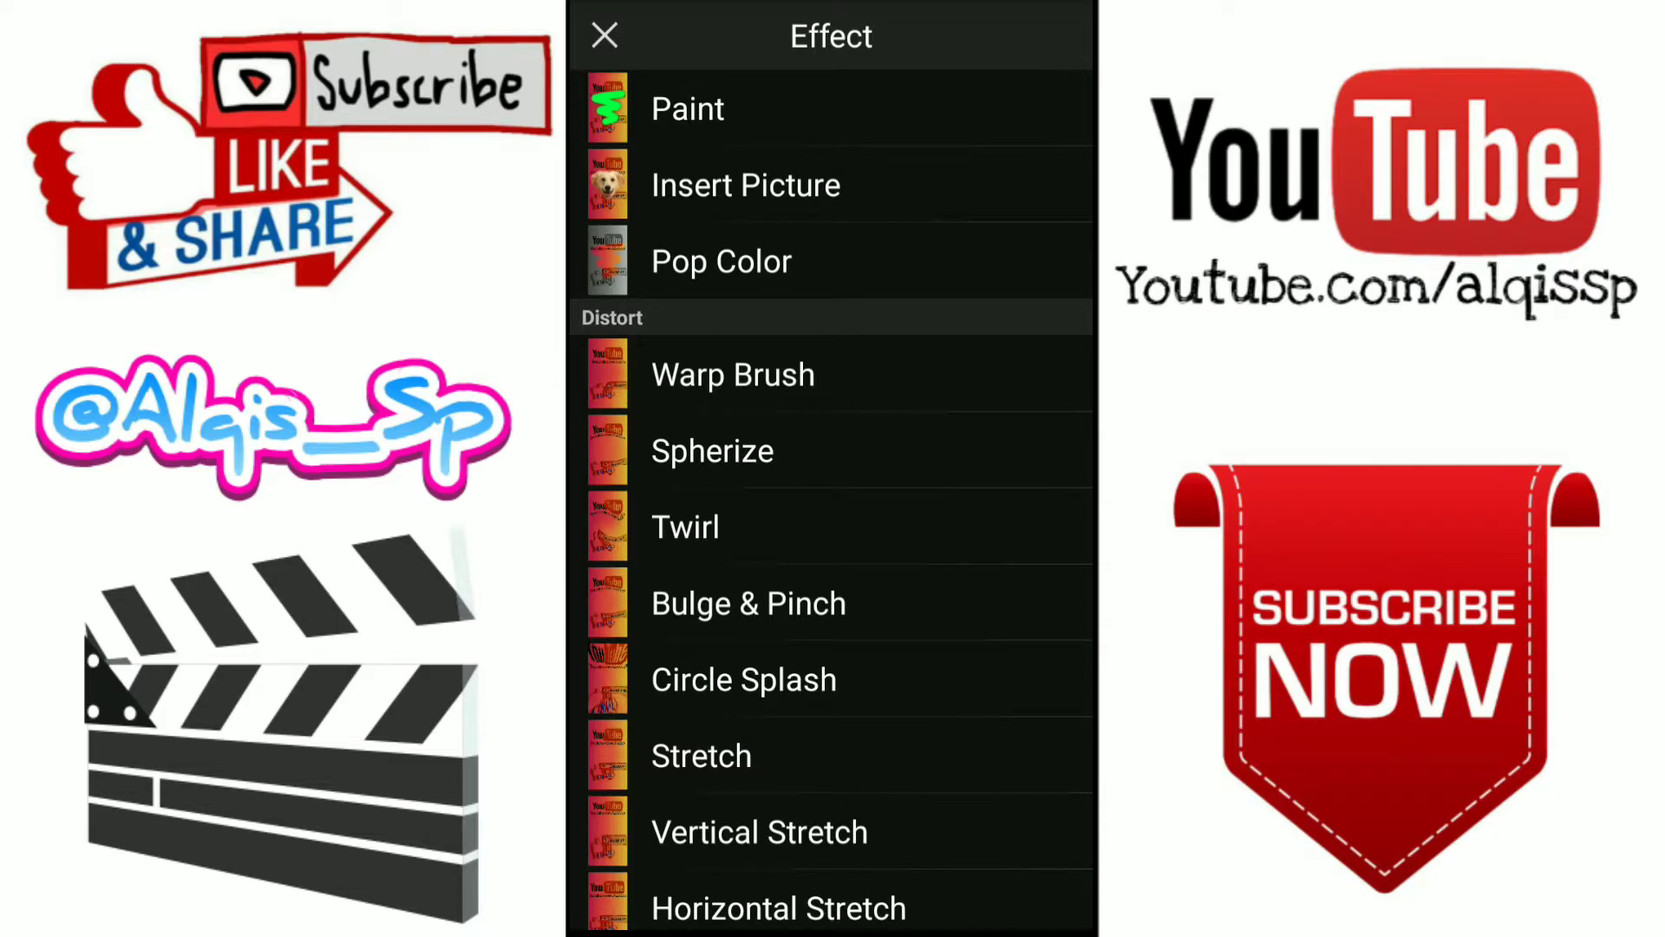
- Apply a Hue shift of −127°, turning the promo background into a blue-to-pink gradient
left_click_drag(877, 691, 877, 217)
left_click(888, 558)
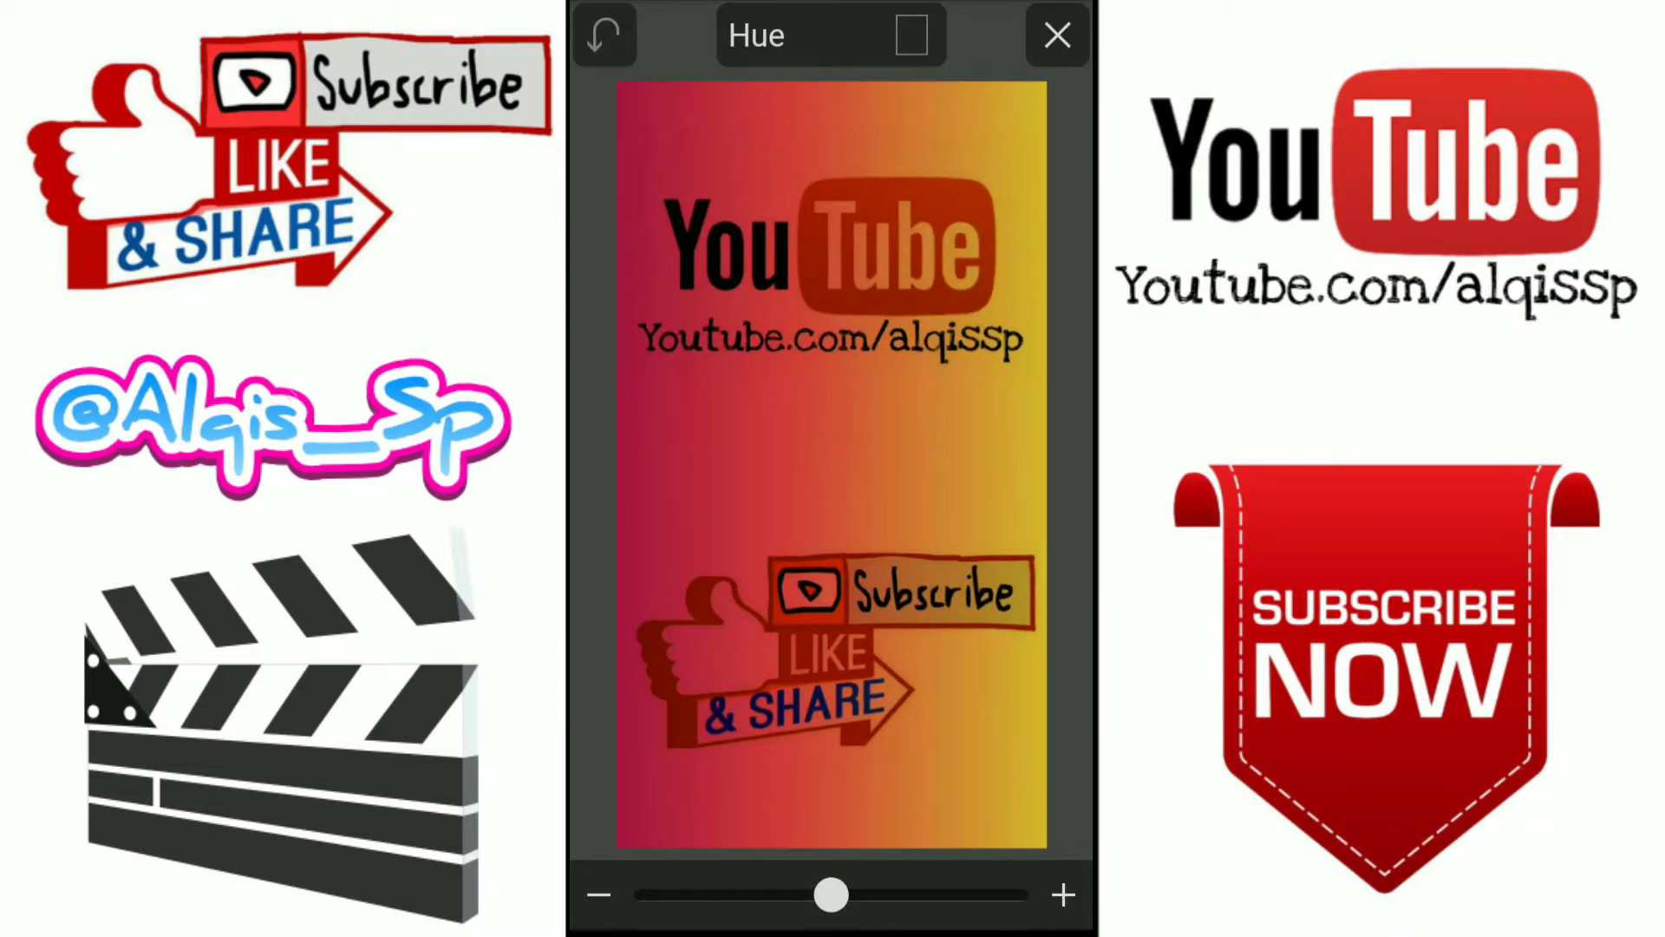
mouse_move(831, 894)
left_mouse_down()
mouse_move(924, 894)
mouse_move(599, 906)
left_mouse_up()
left_click(1063, 895)
left_click(1062, 894)
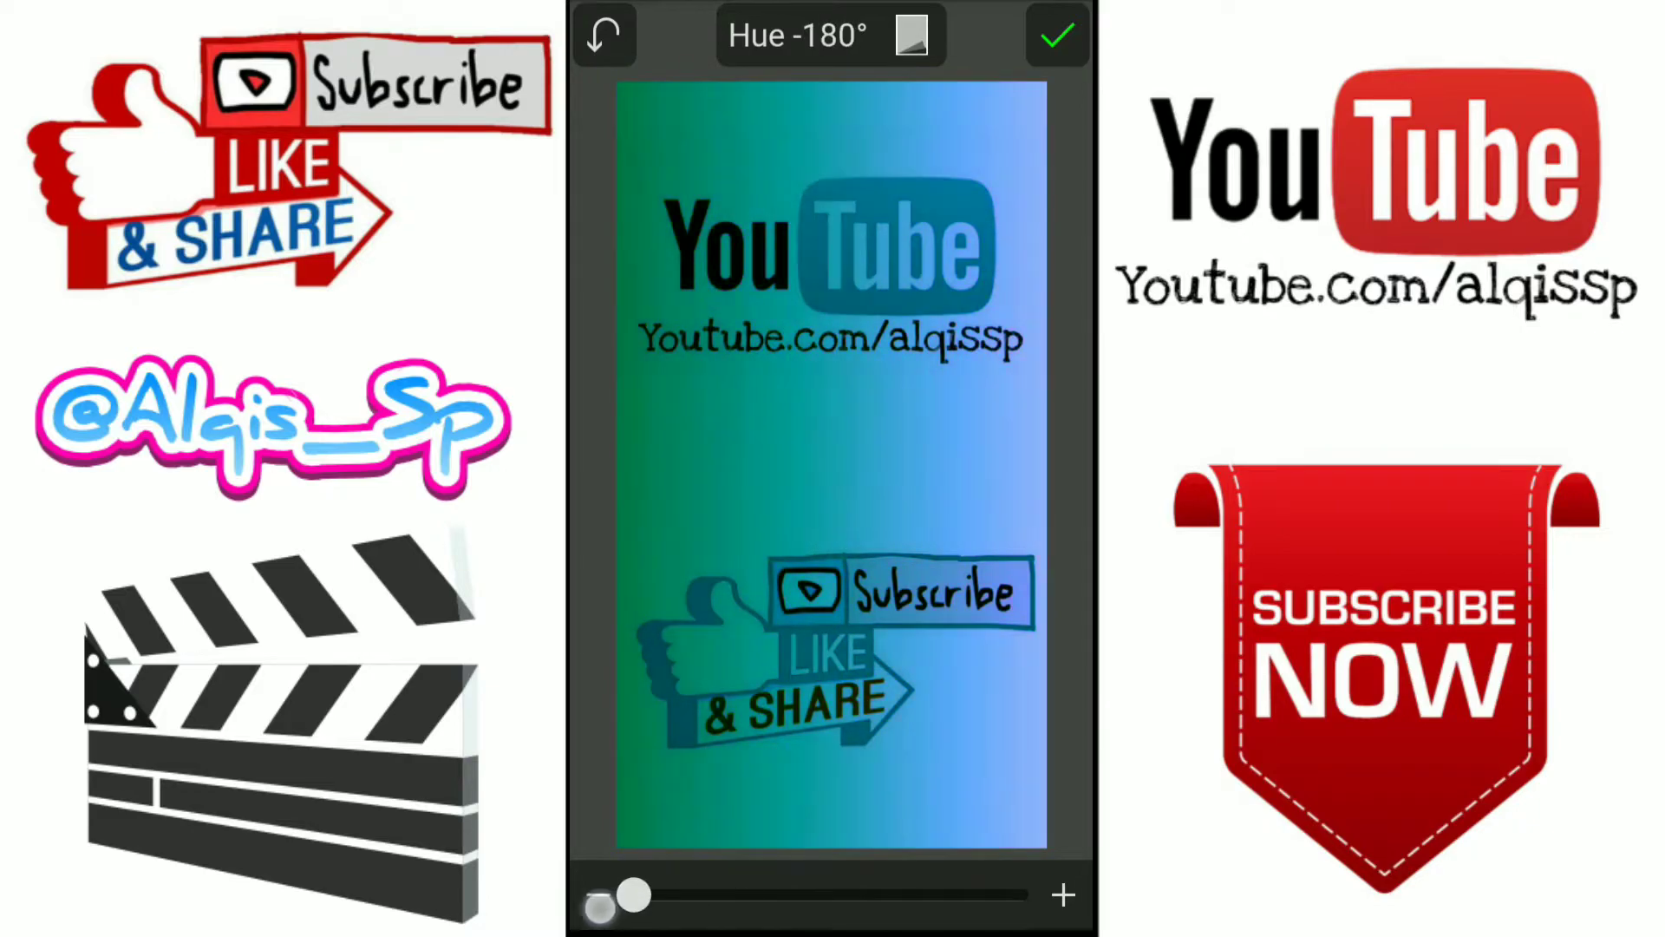
left_click_drag(645, 895, 614, 894)
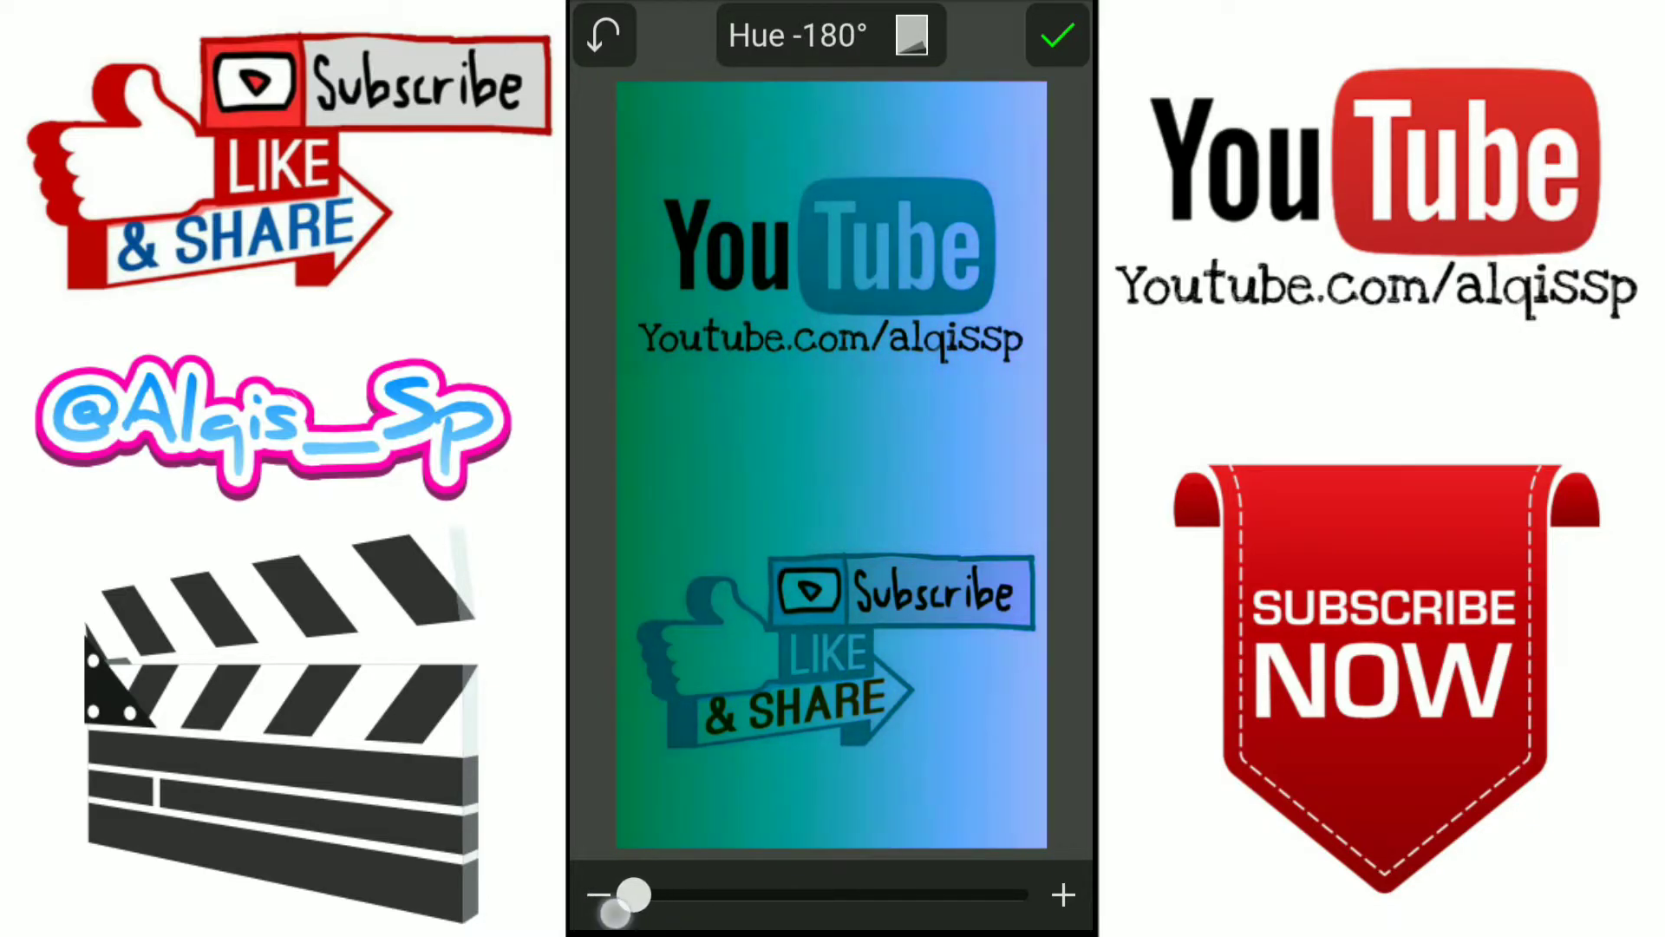
key("alt+Tab")
left_click(835, 617)
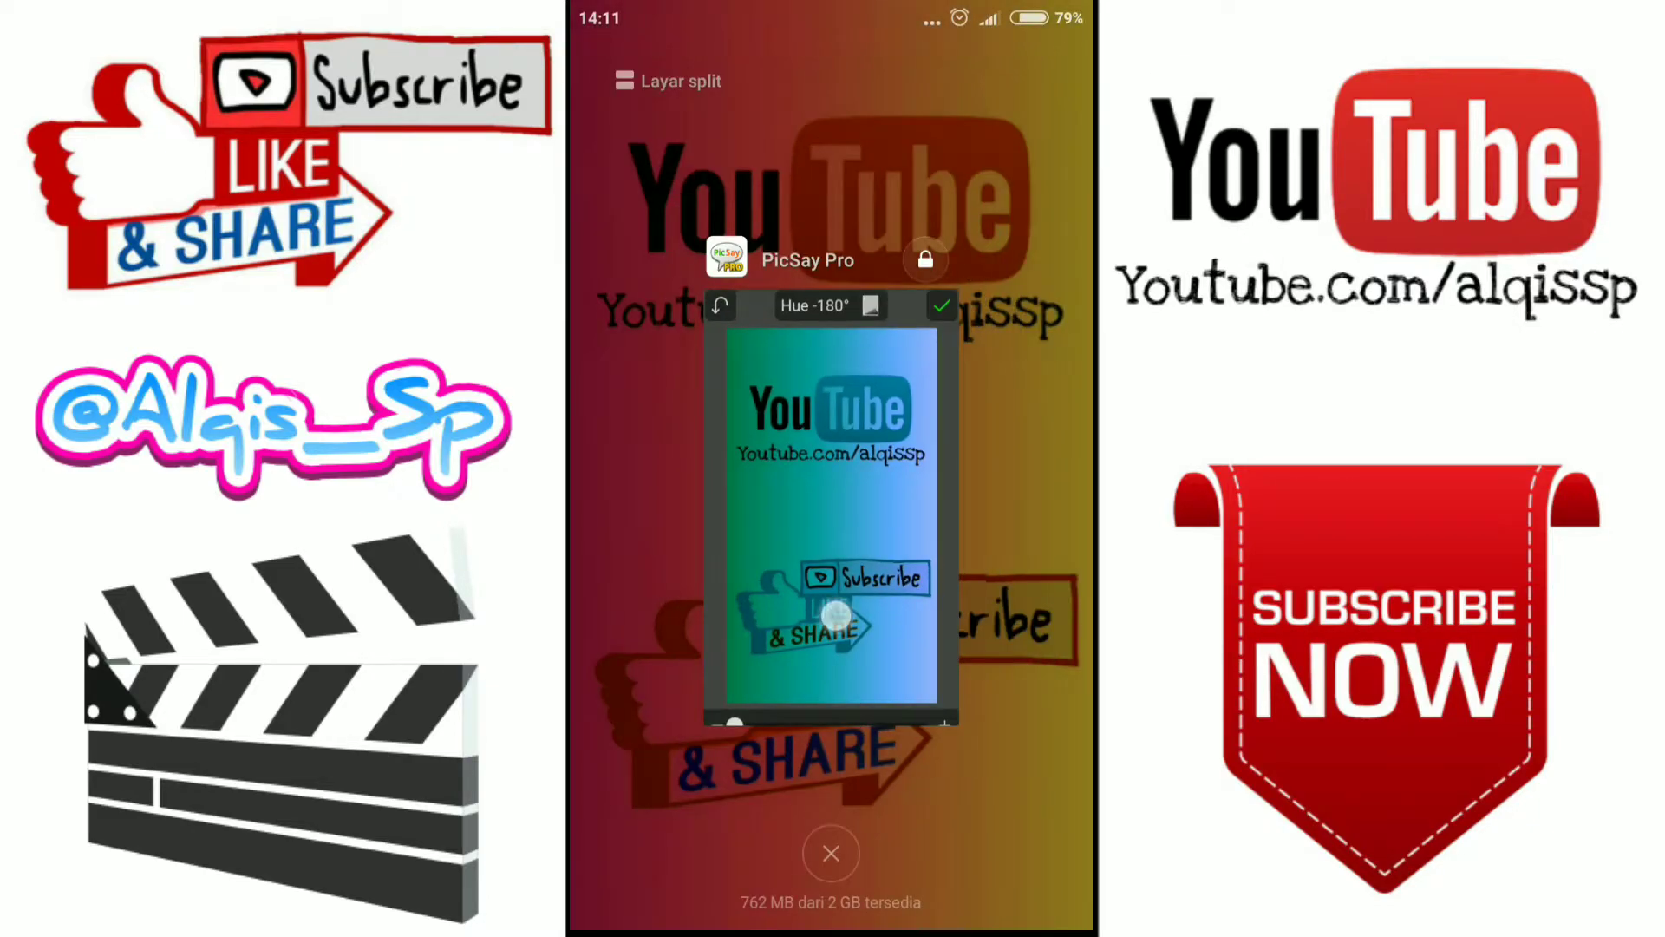
mouse_move(637, 894)
left_mouse_down()
mouse_move(1029, 894)
mouse_move(638, 894)
mouse_move(736, 895)
mouse_move(692, 894)
left_mouse_up()
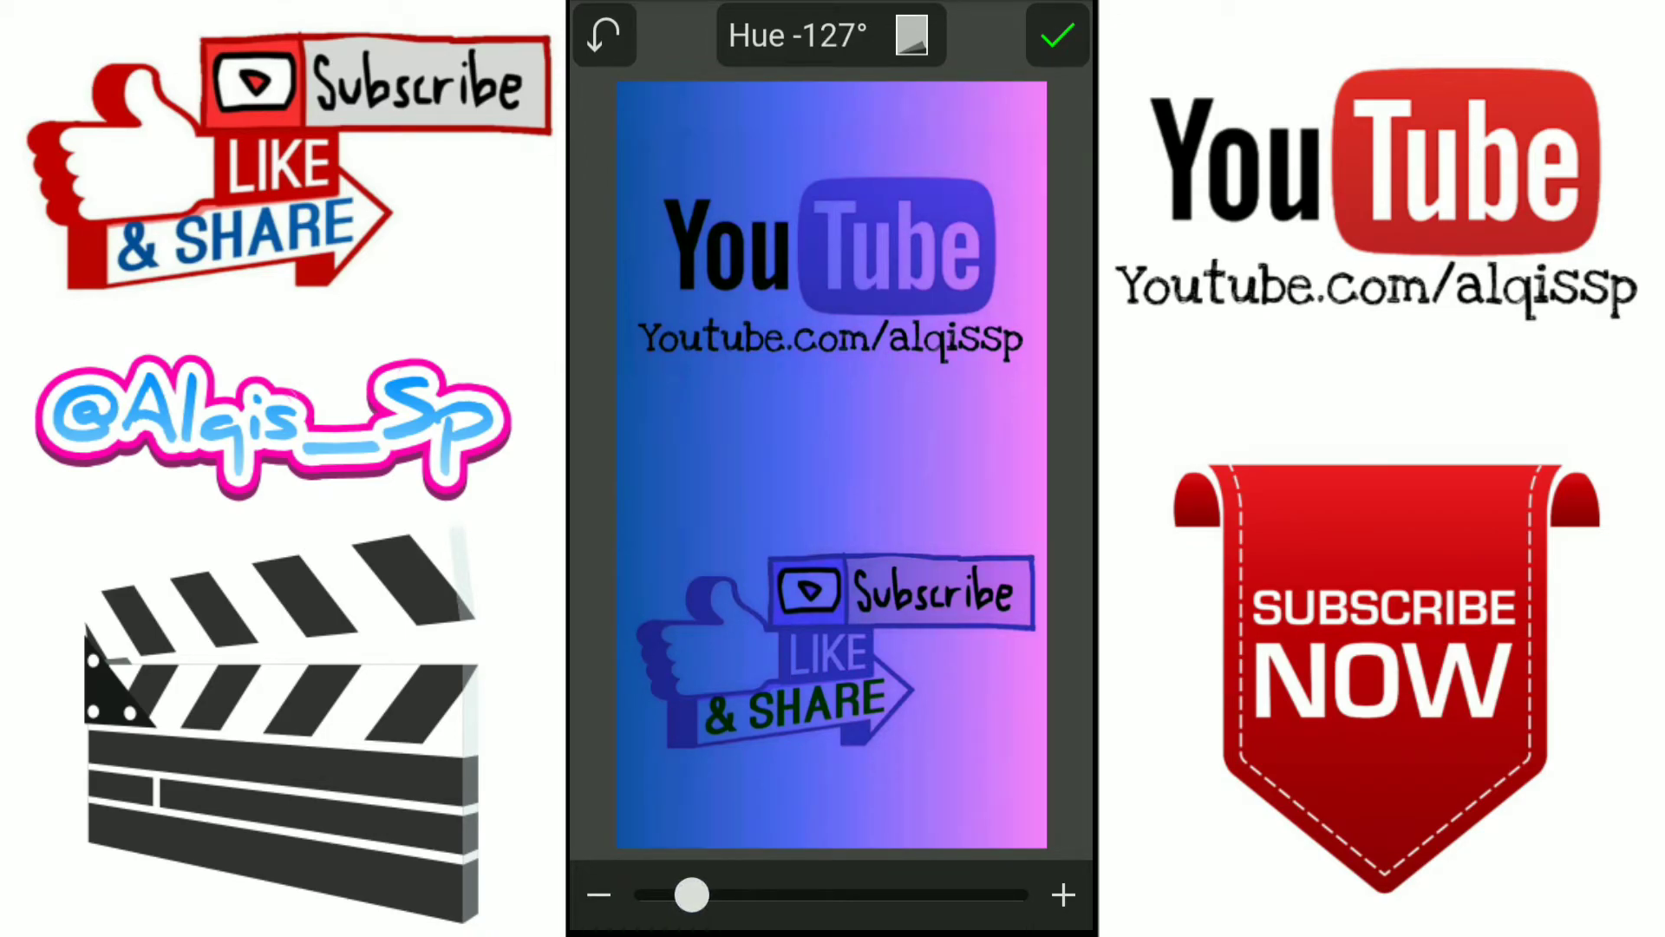
left_click(1058, 36)
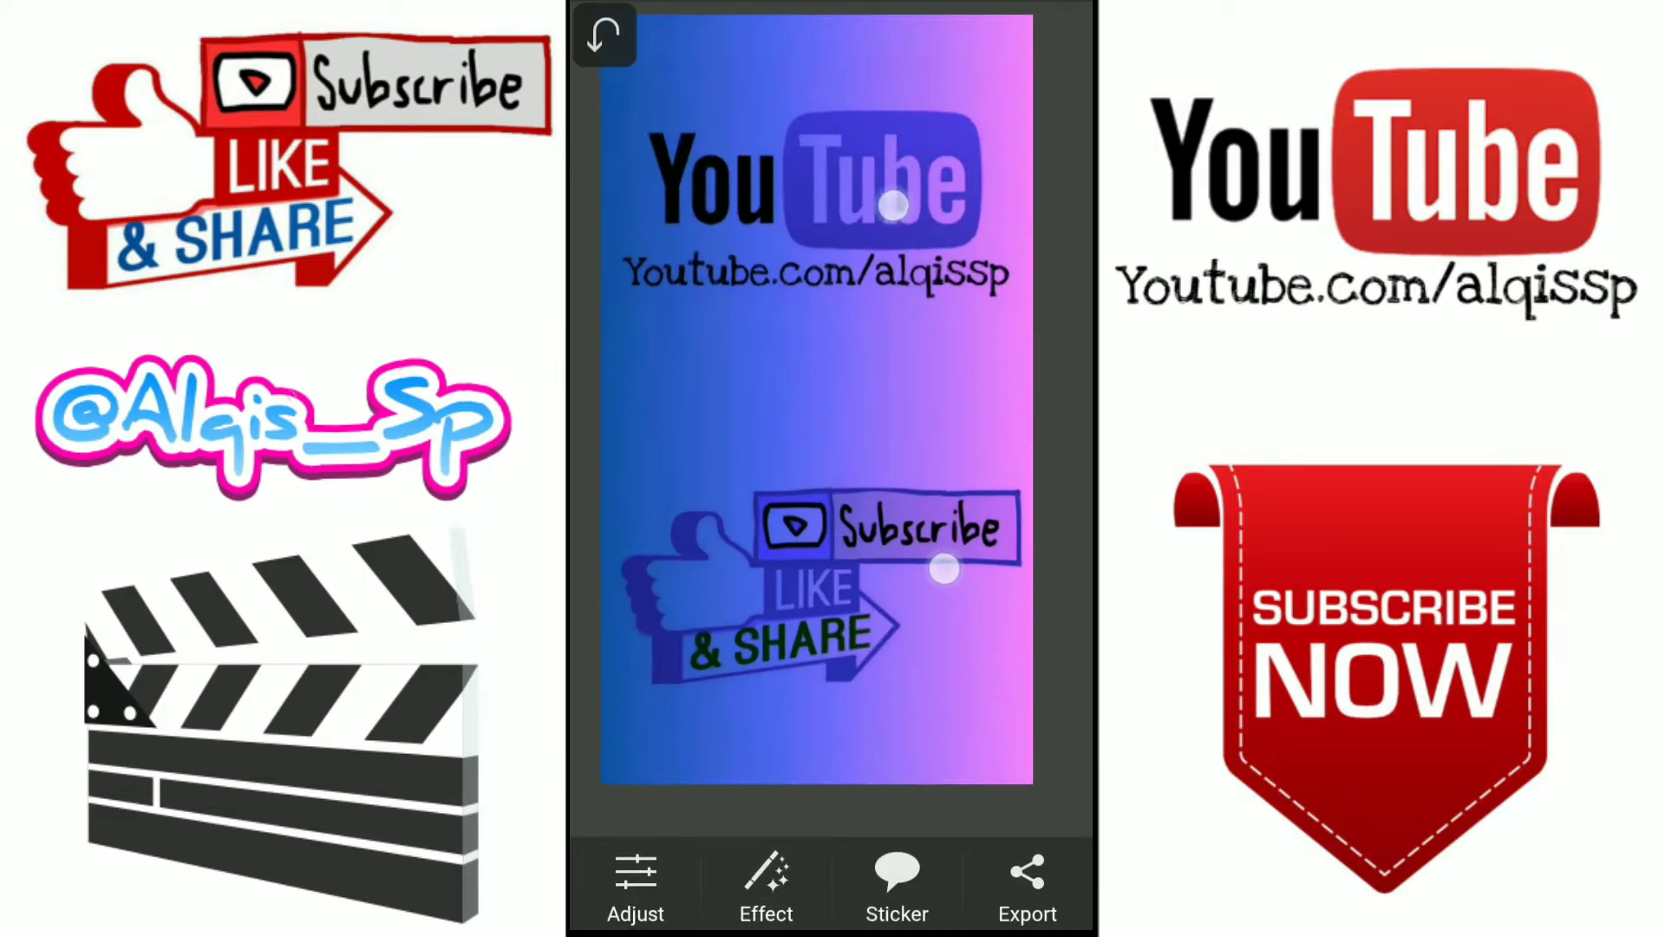
- Save the hue-shifted picture into the PicsArt album, replacing the existing file
left_click(1028, 885)
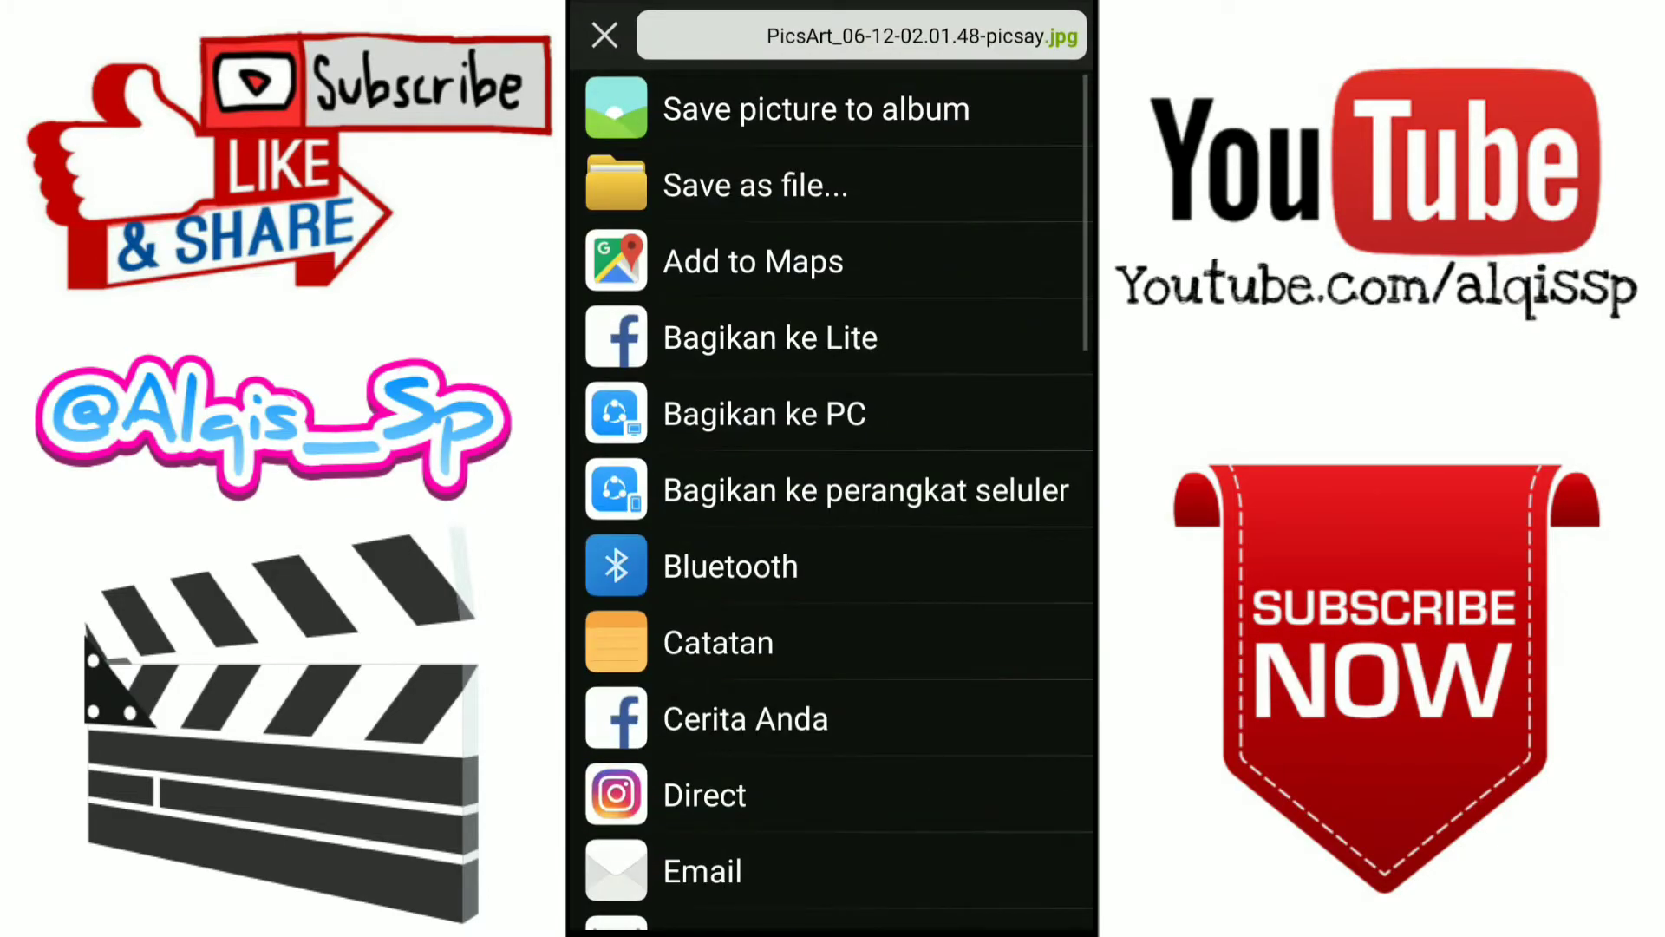
left_click(815, 109)
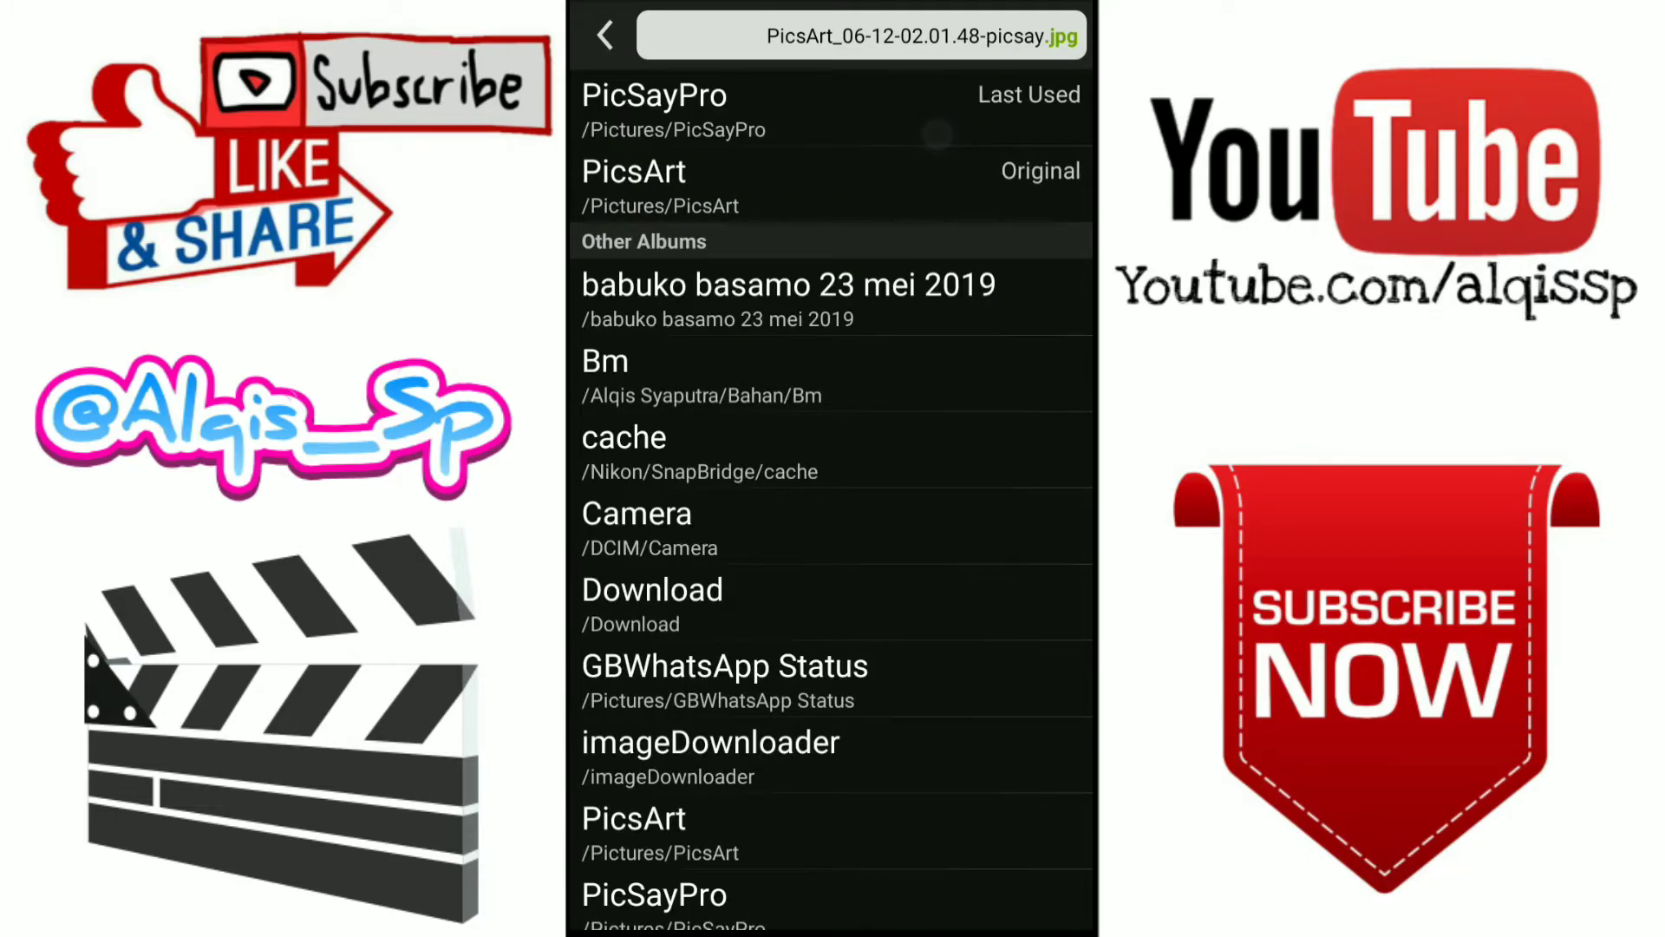
left_click(937, 134)
left_click(791, 583)
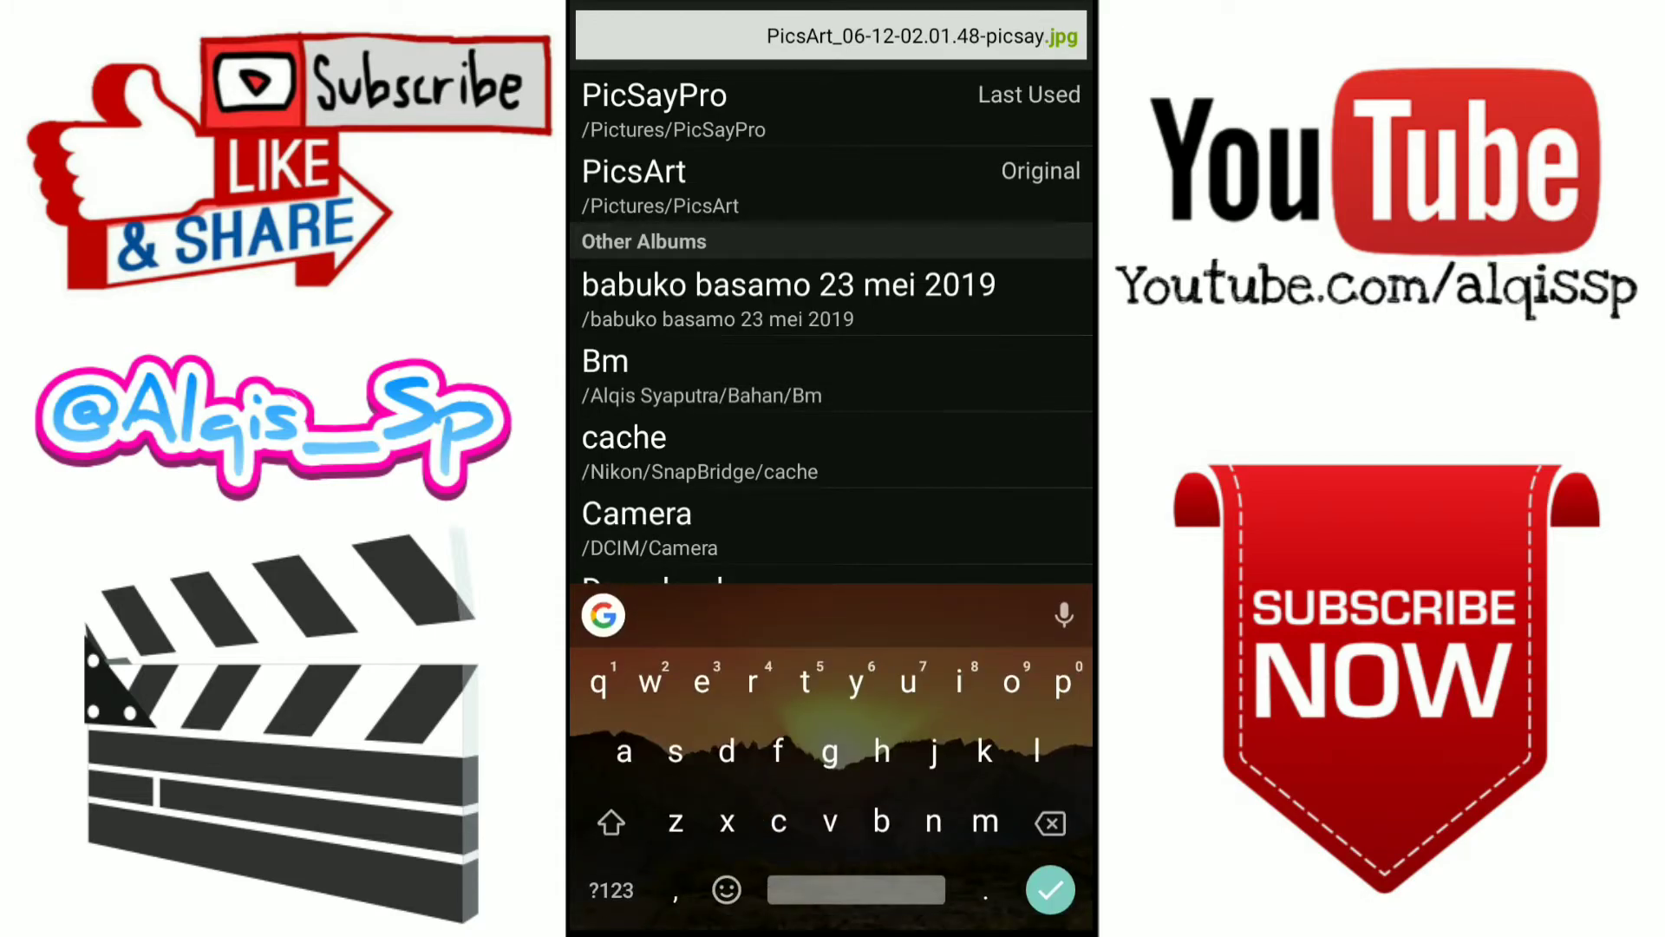
mouse_move(851, 494)
left_mouse_down()
mouse_move(859, 434)
mouse_move(808, 578)
left_mouse_up()
left_click(659, 187)
left_click(945, 572)
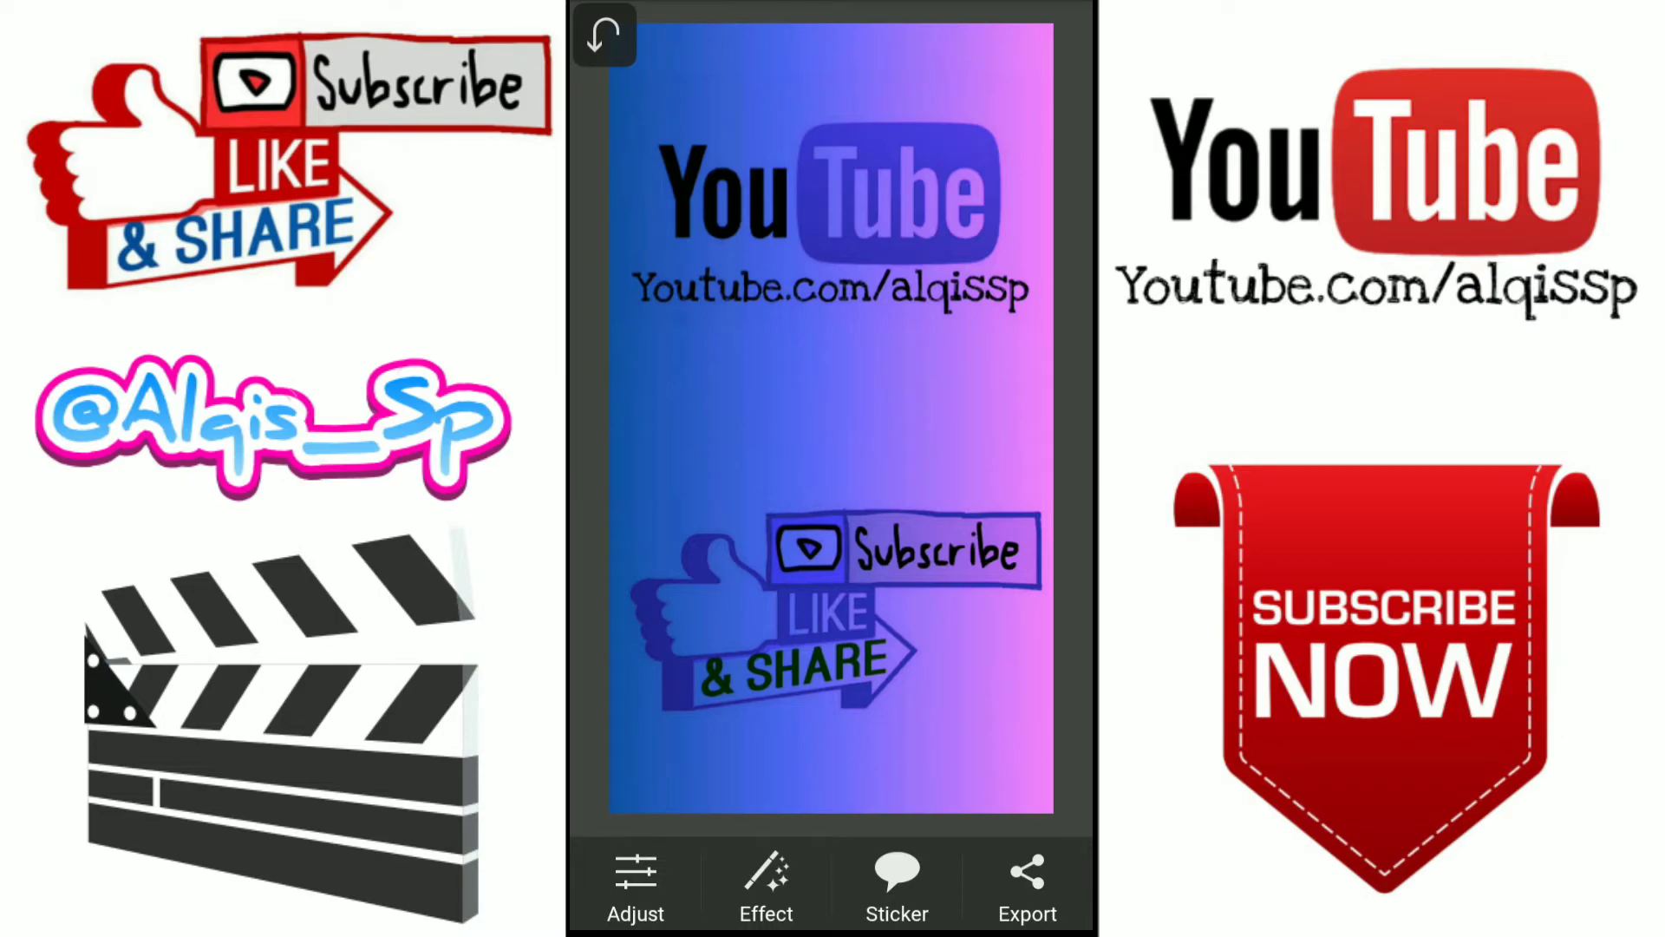
- Browse the sticker categories and Title styles without adding anything, then return to the image
left_click(897, 885)
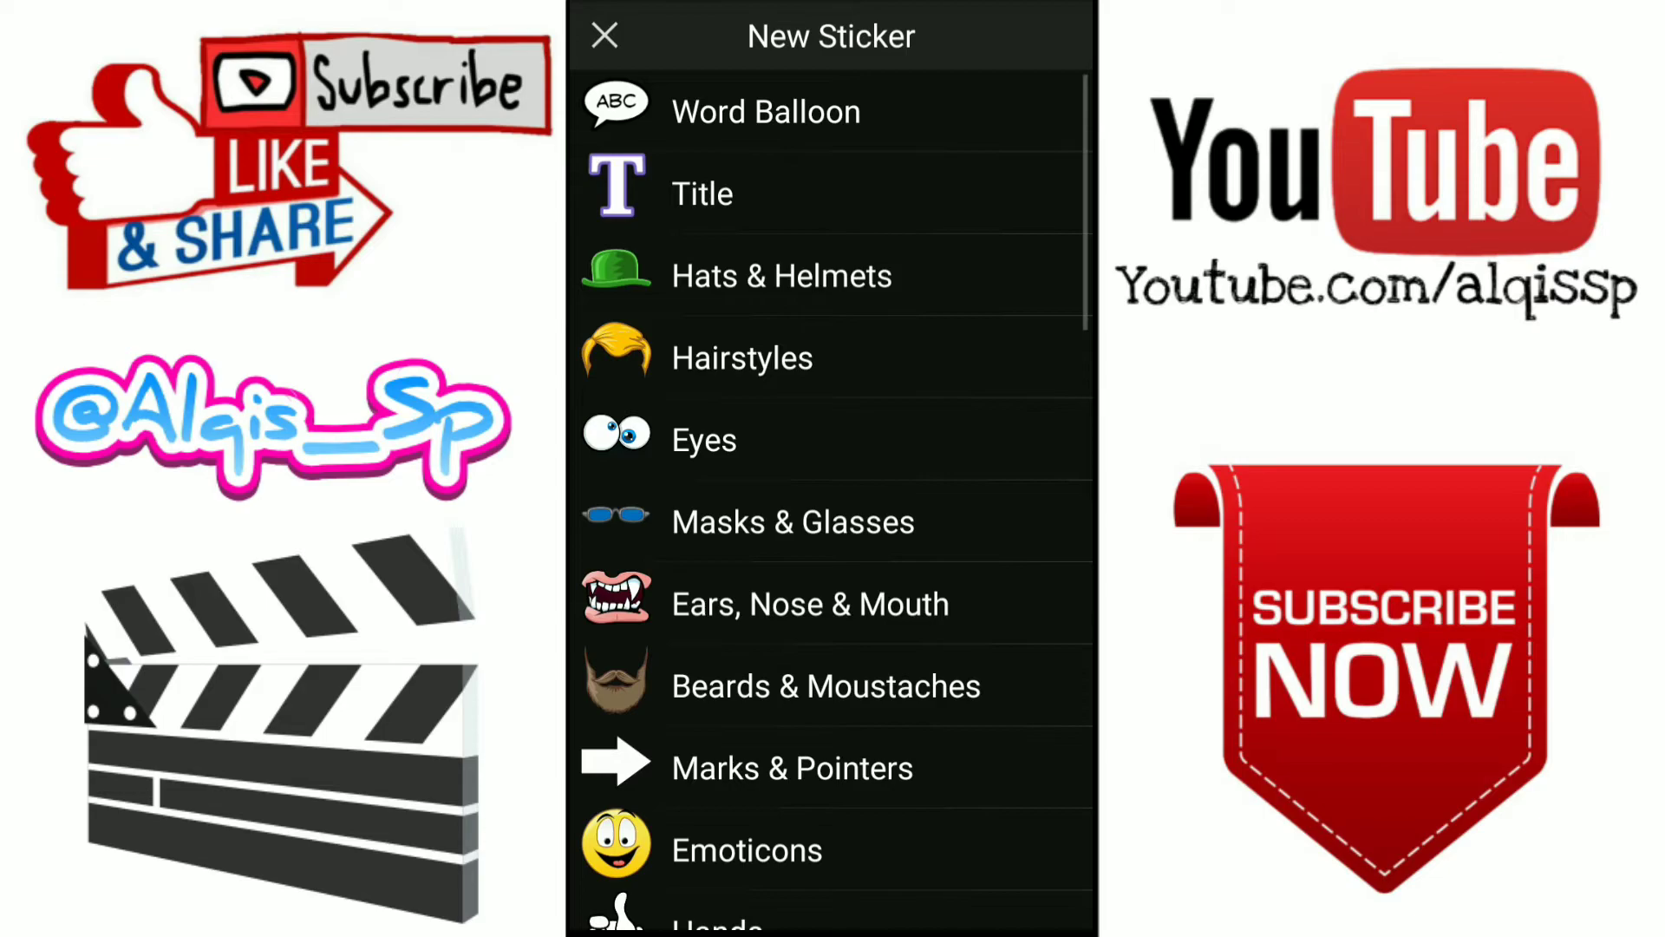
left_click(703, 193)
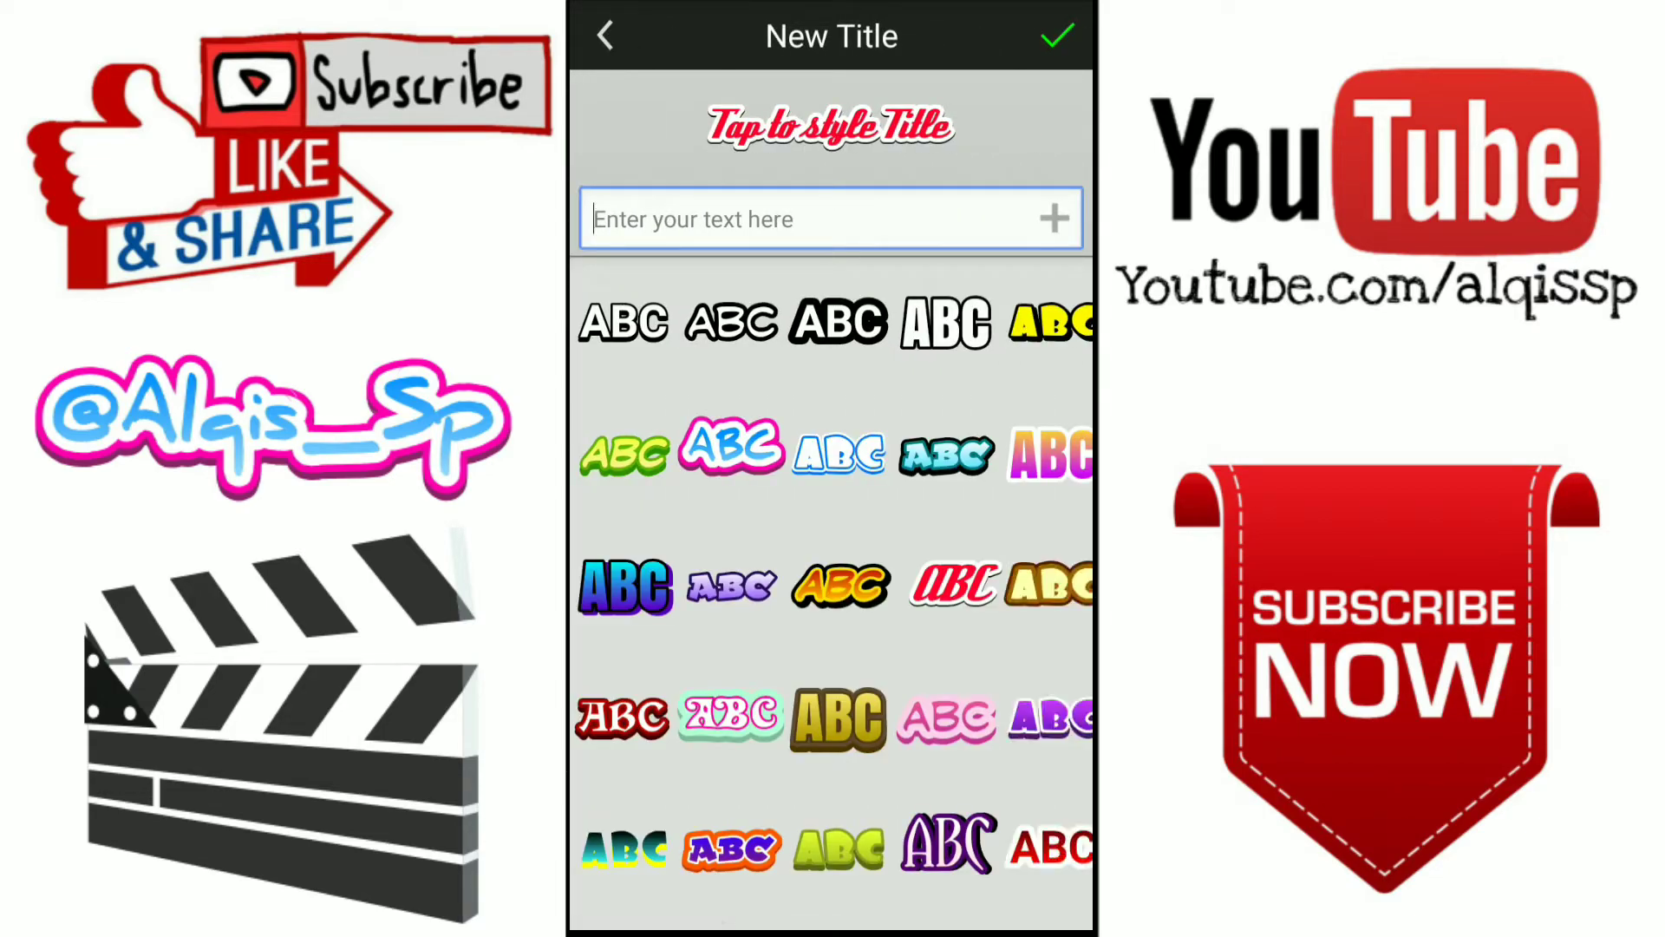
left_click_drag(997, 581, 650, 581)
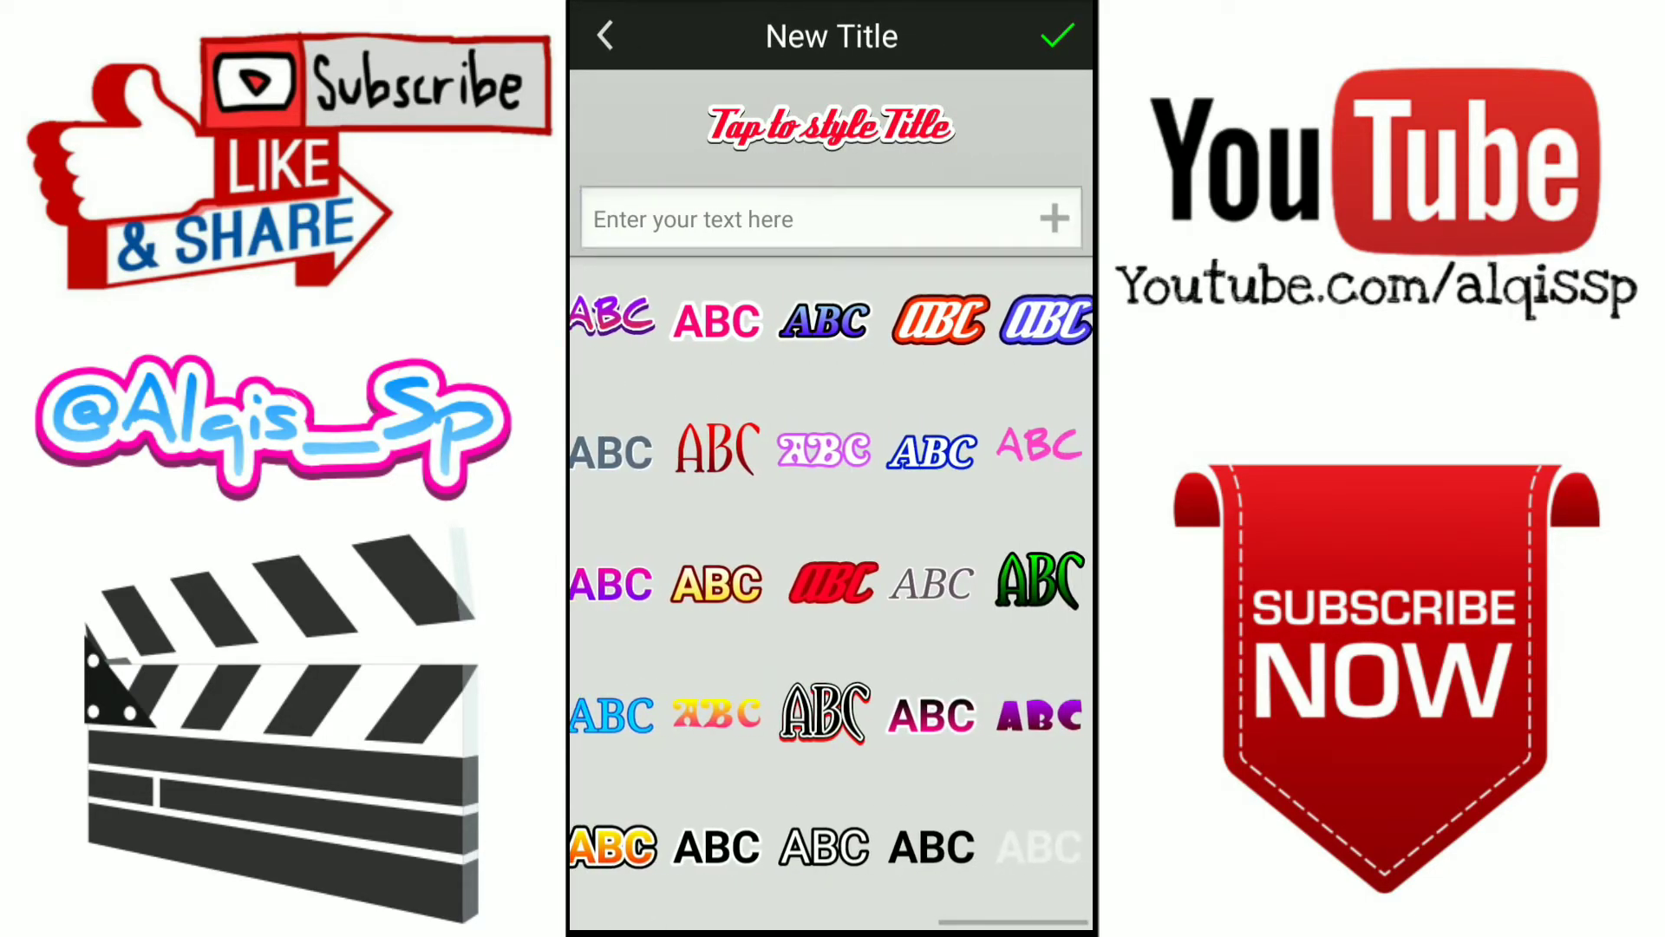
left_click(605, 35)
left_click_drag(967, 531, 966, 130)
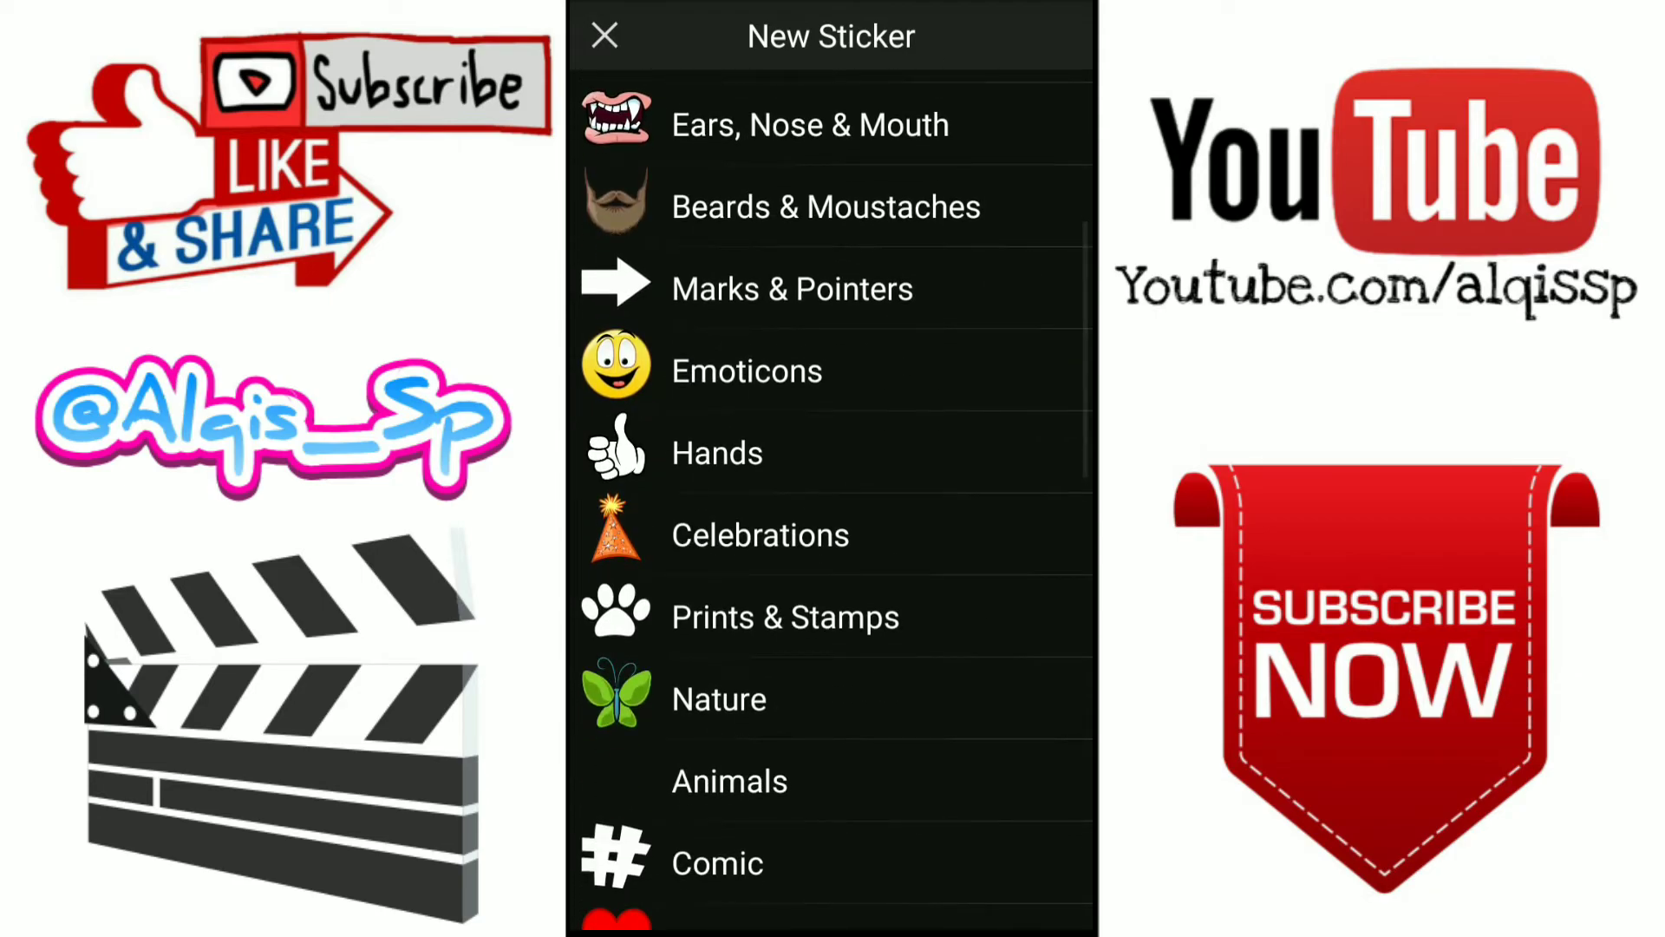
mouse_move(968, 448)
left_mouse_down()
mouse_move(925, 297)
mouse_move(919, 130)
left_mouse_up()
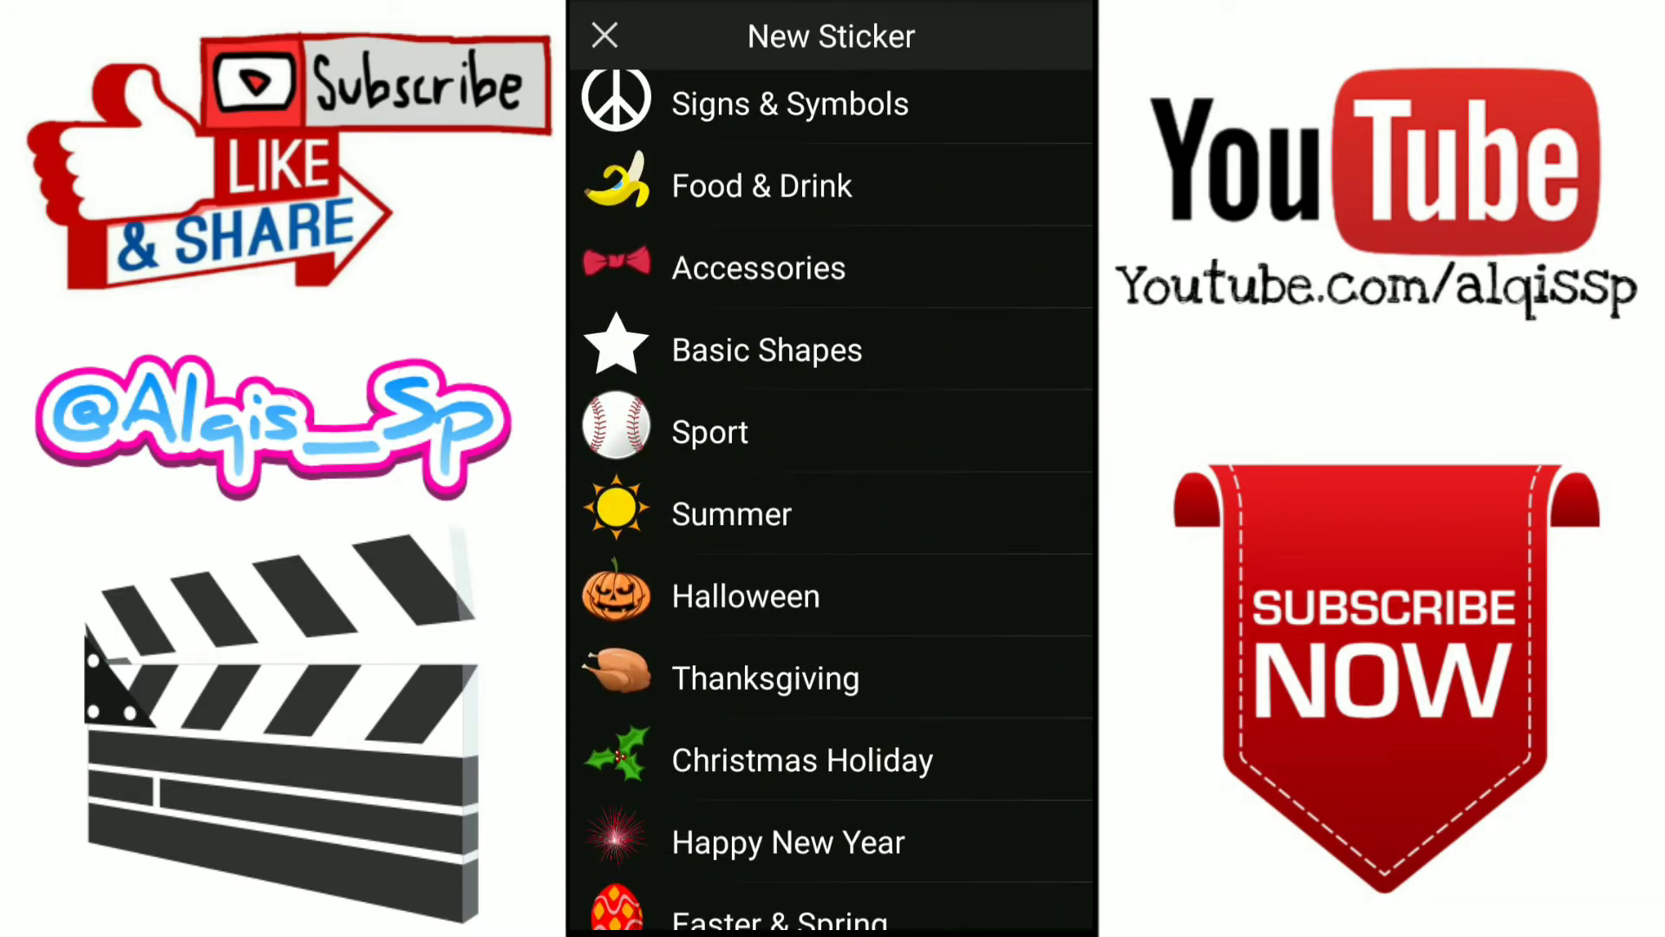
left_click(604, 36)
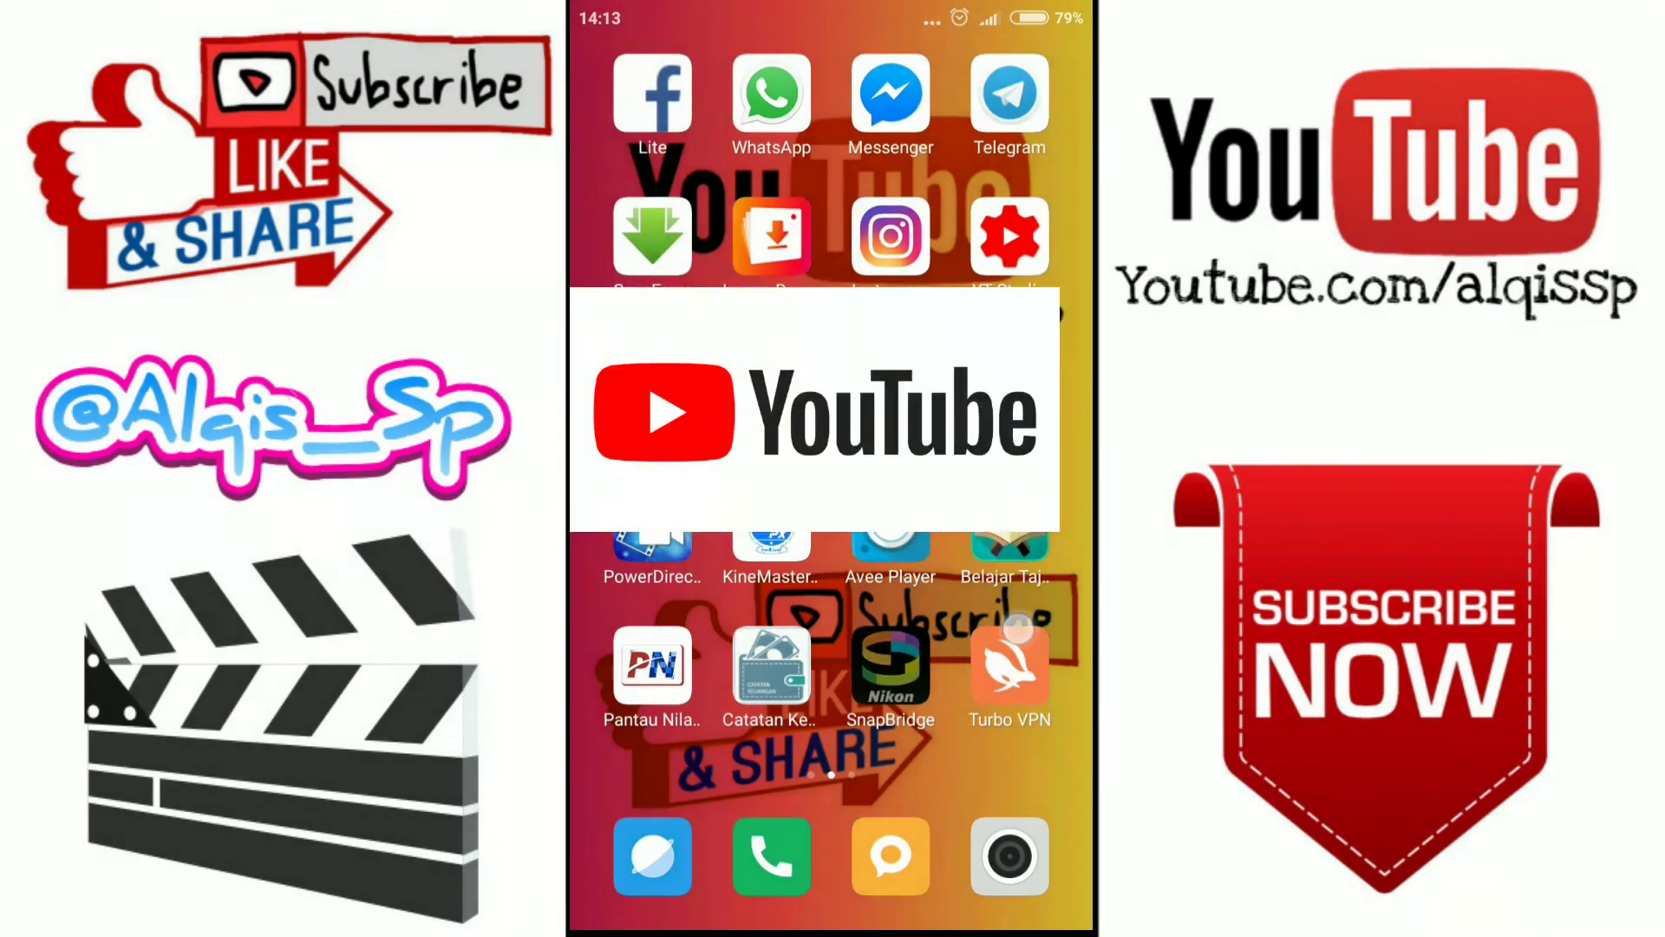
- In Gallery's Terkini album, open the saved grayscale promo image full-screen
left_click(771, 542)
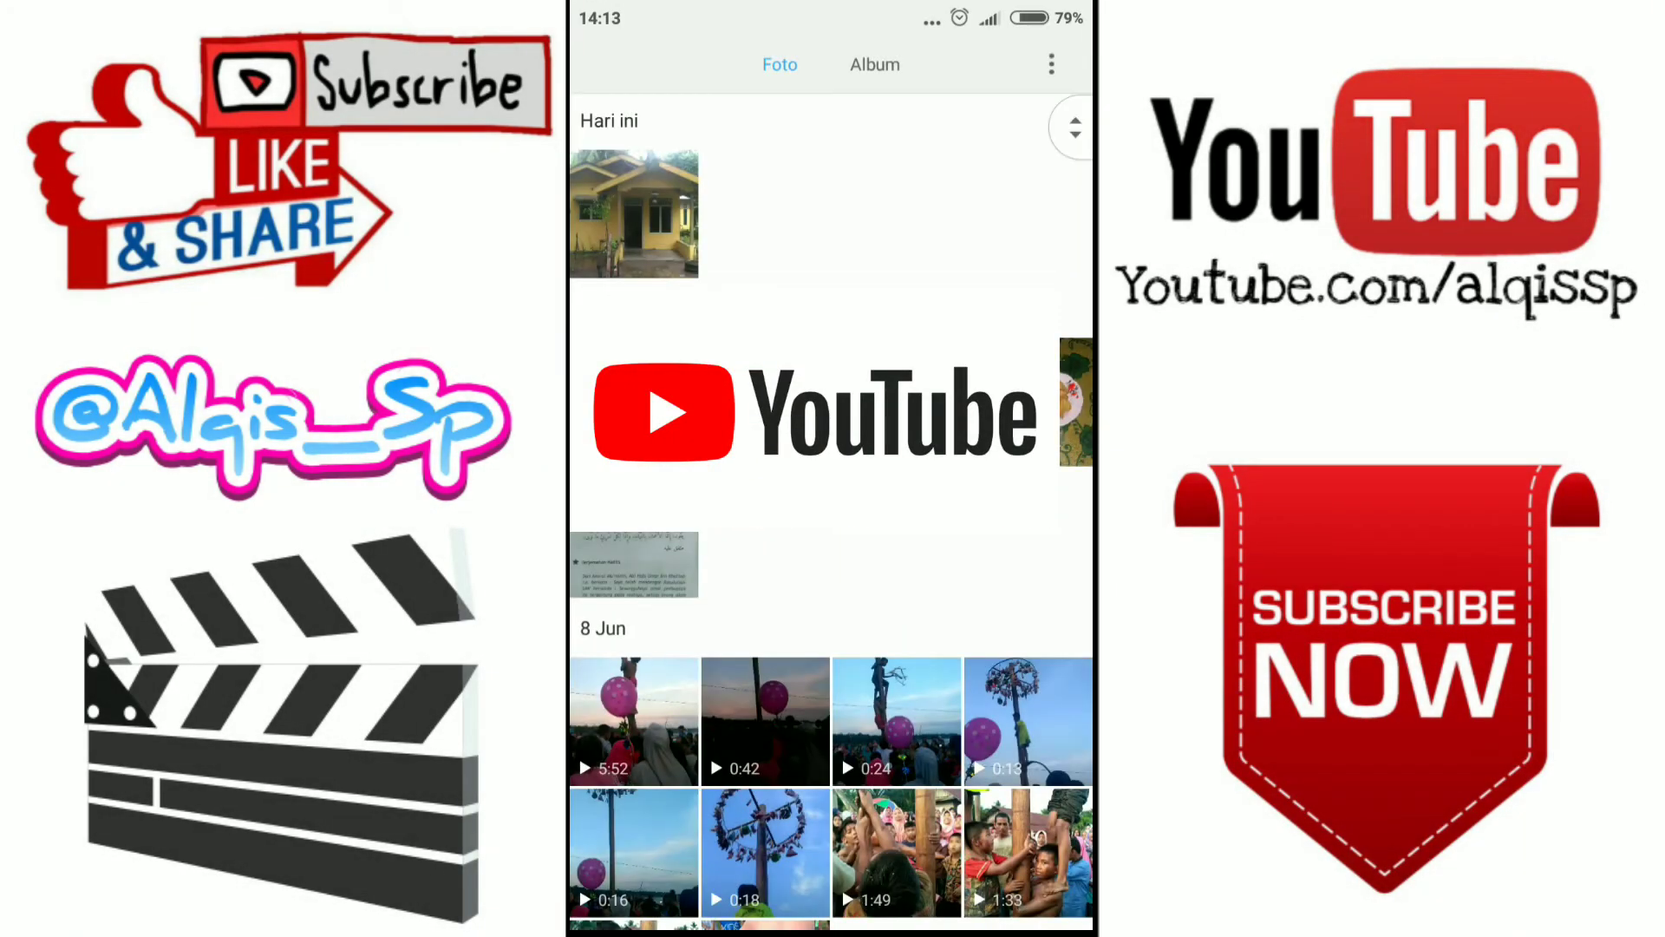
left_click(875, 64)
left_click(889, 160)
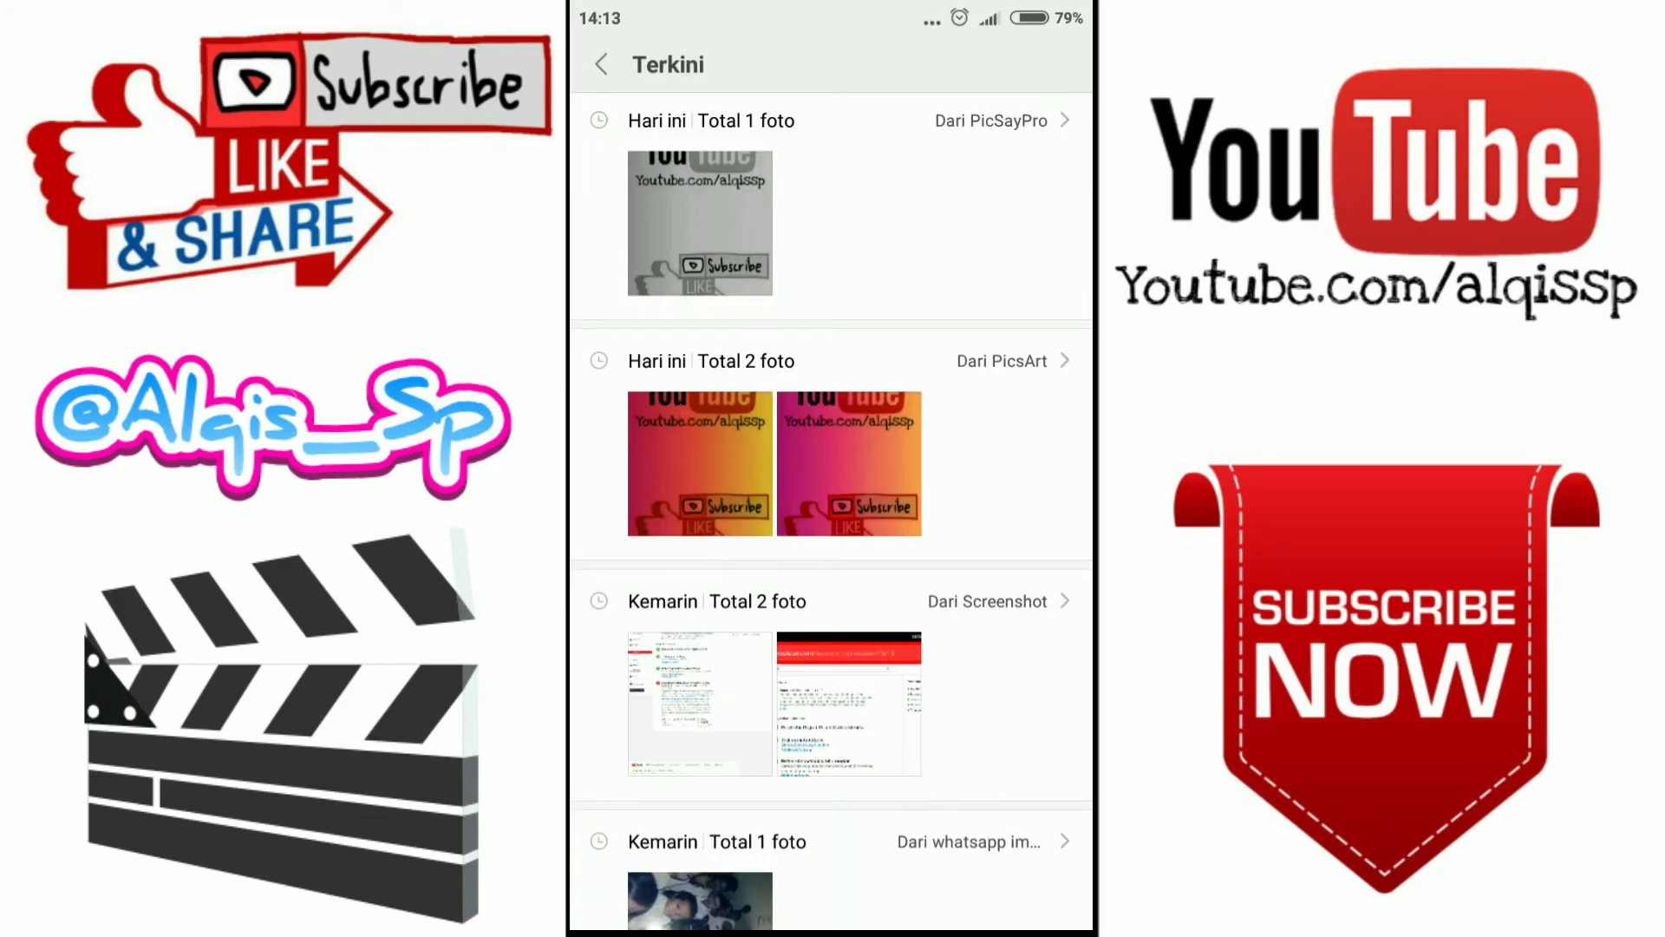
left_click(720, 238)
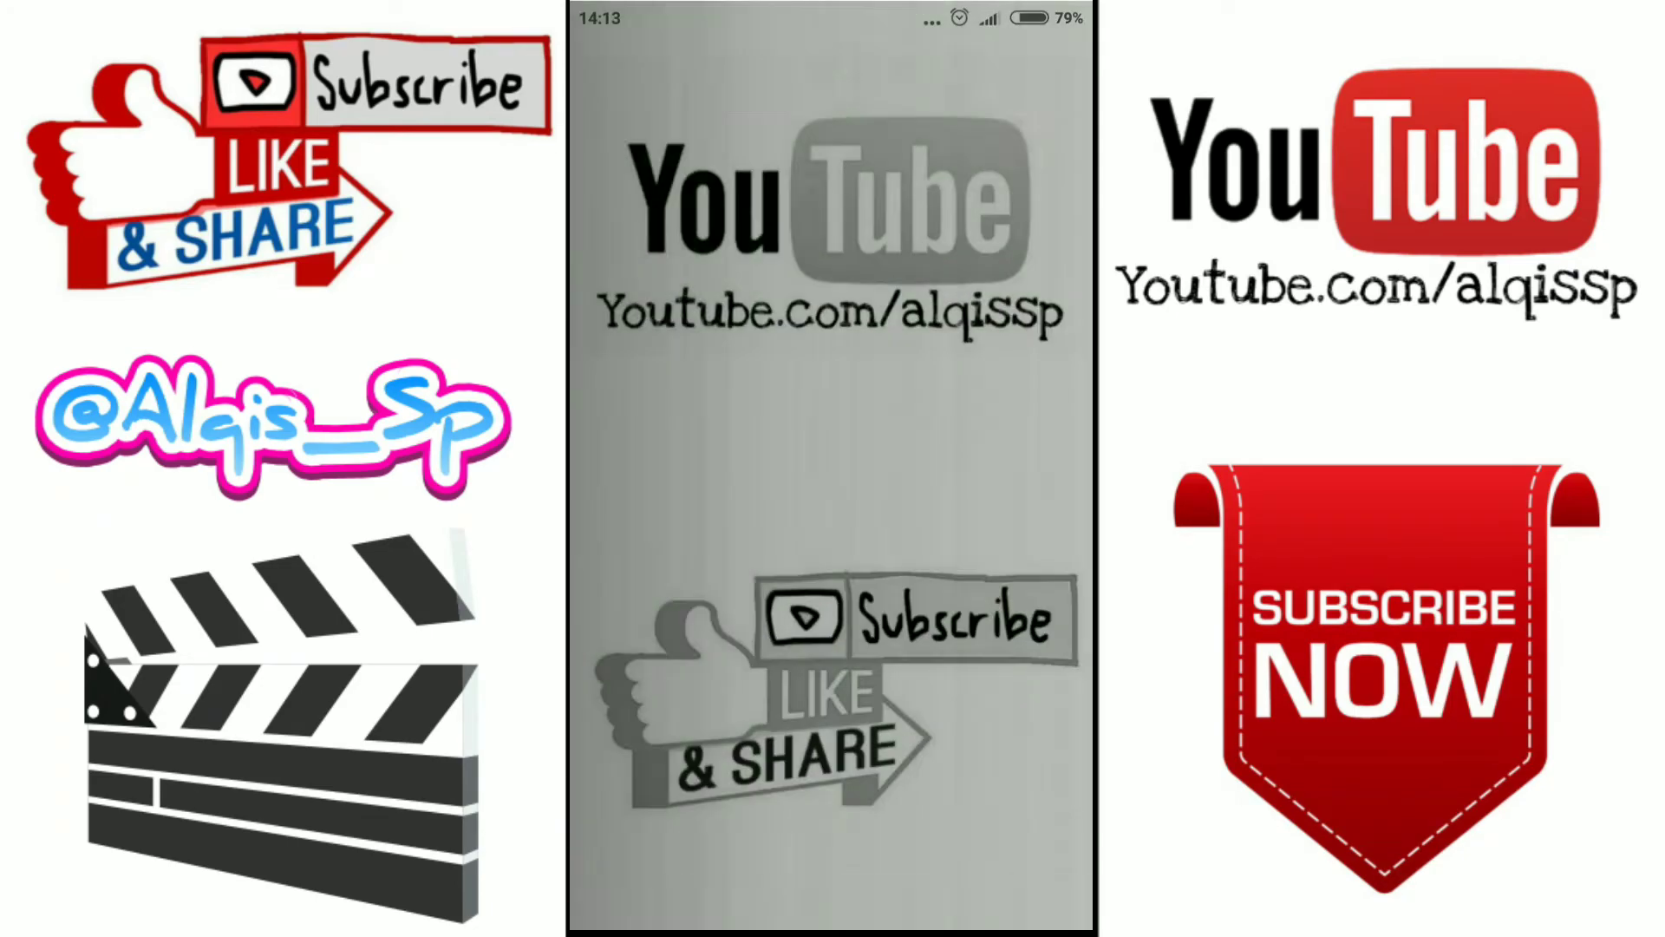
left_click(1036, 699)
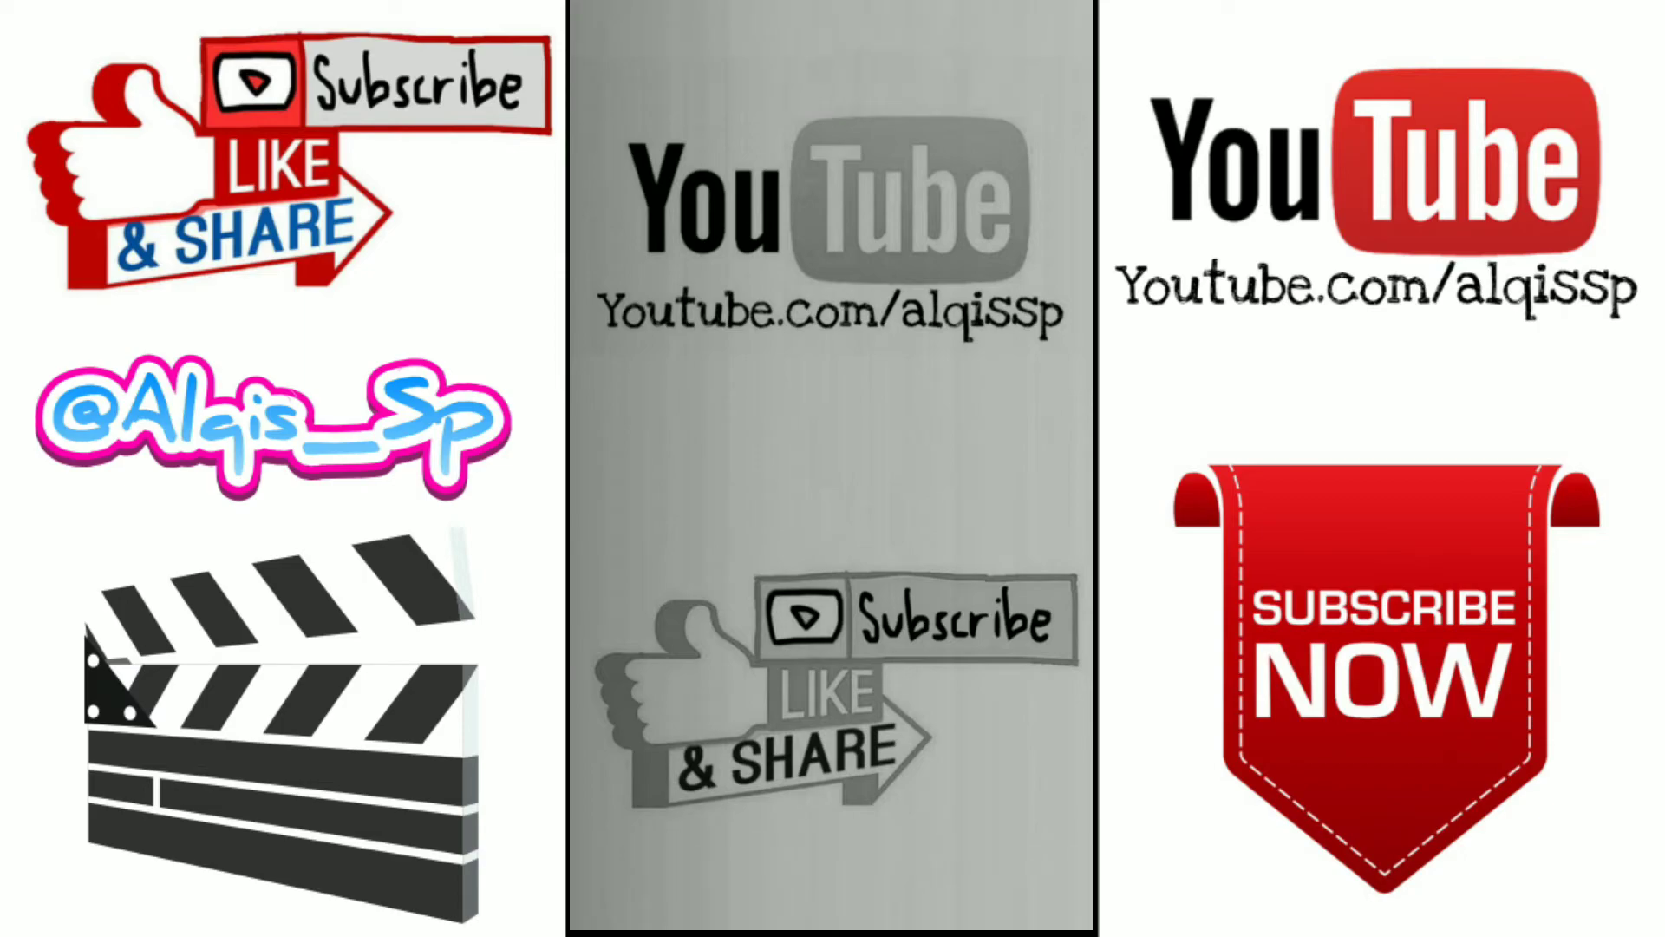
- View the blue-pink version, then swipe back to the grayscale image
key("Escape")
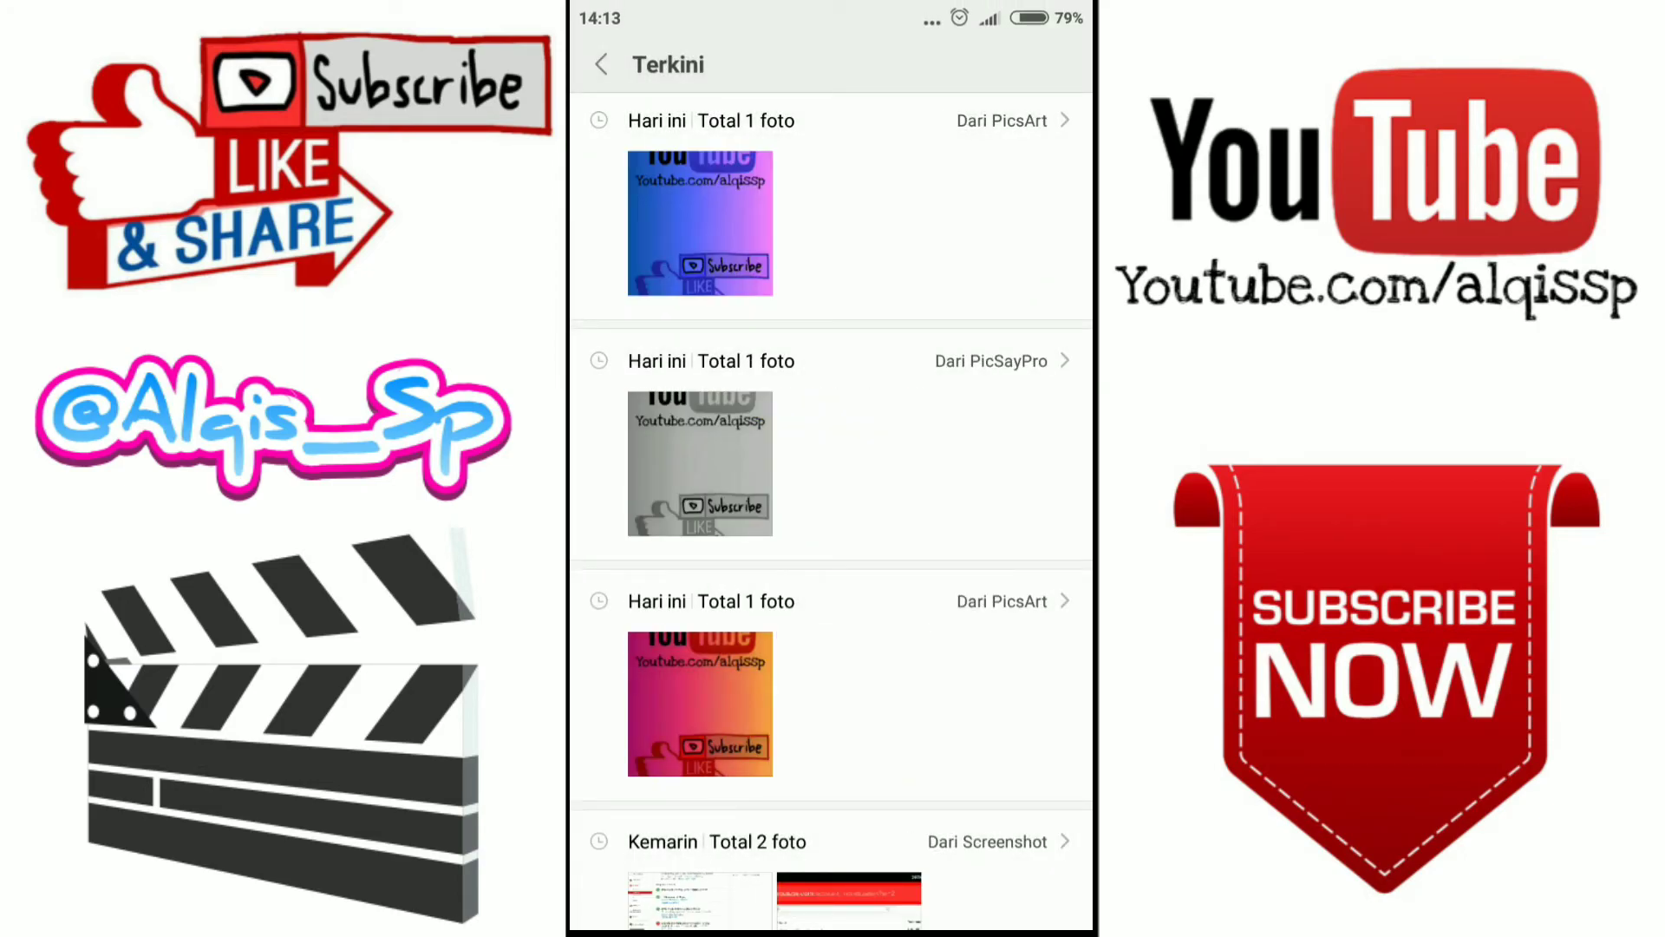
left_click(703, 247)
left_click(883, 570)
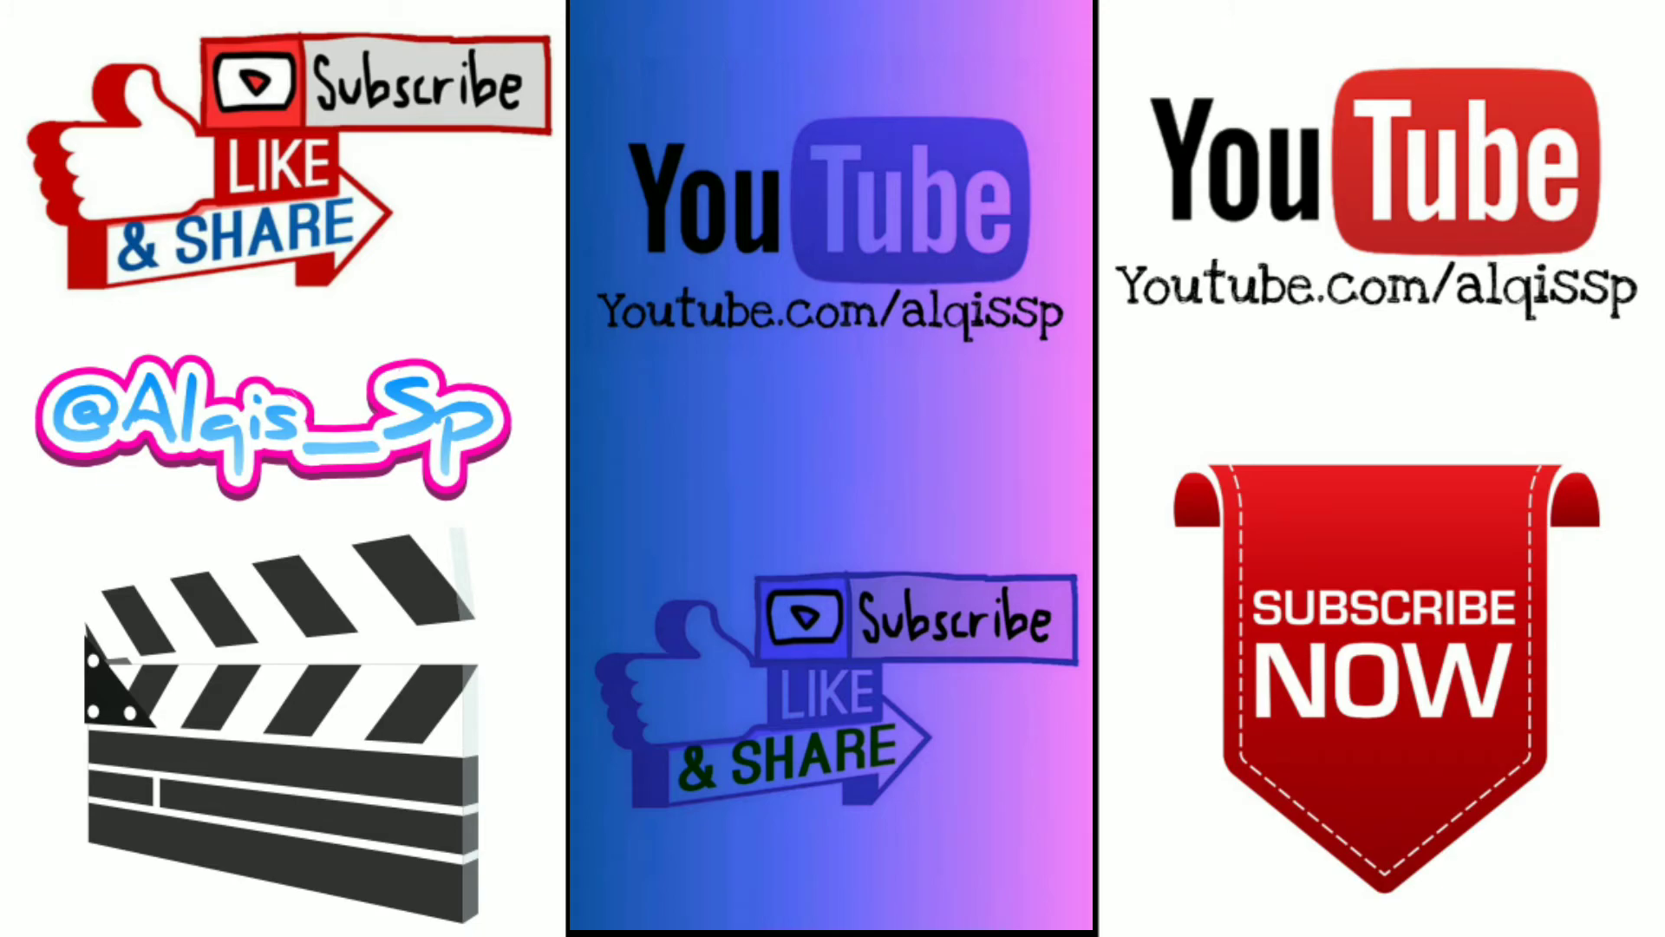
left_click_drag(966, 691, 680, 706)
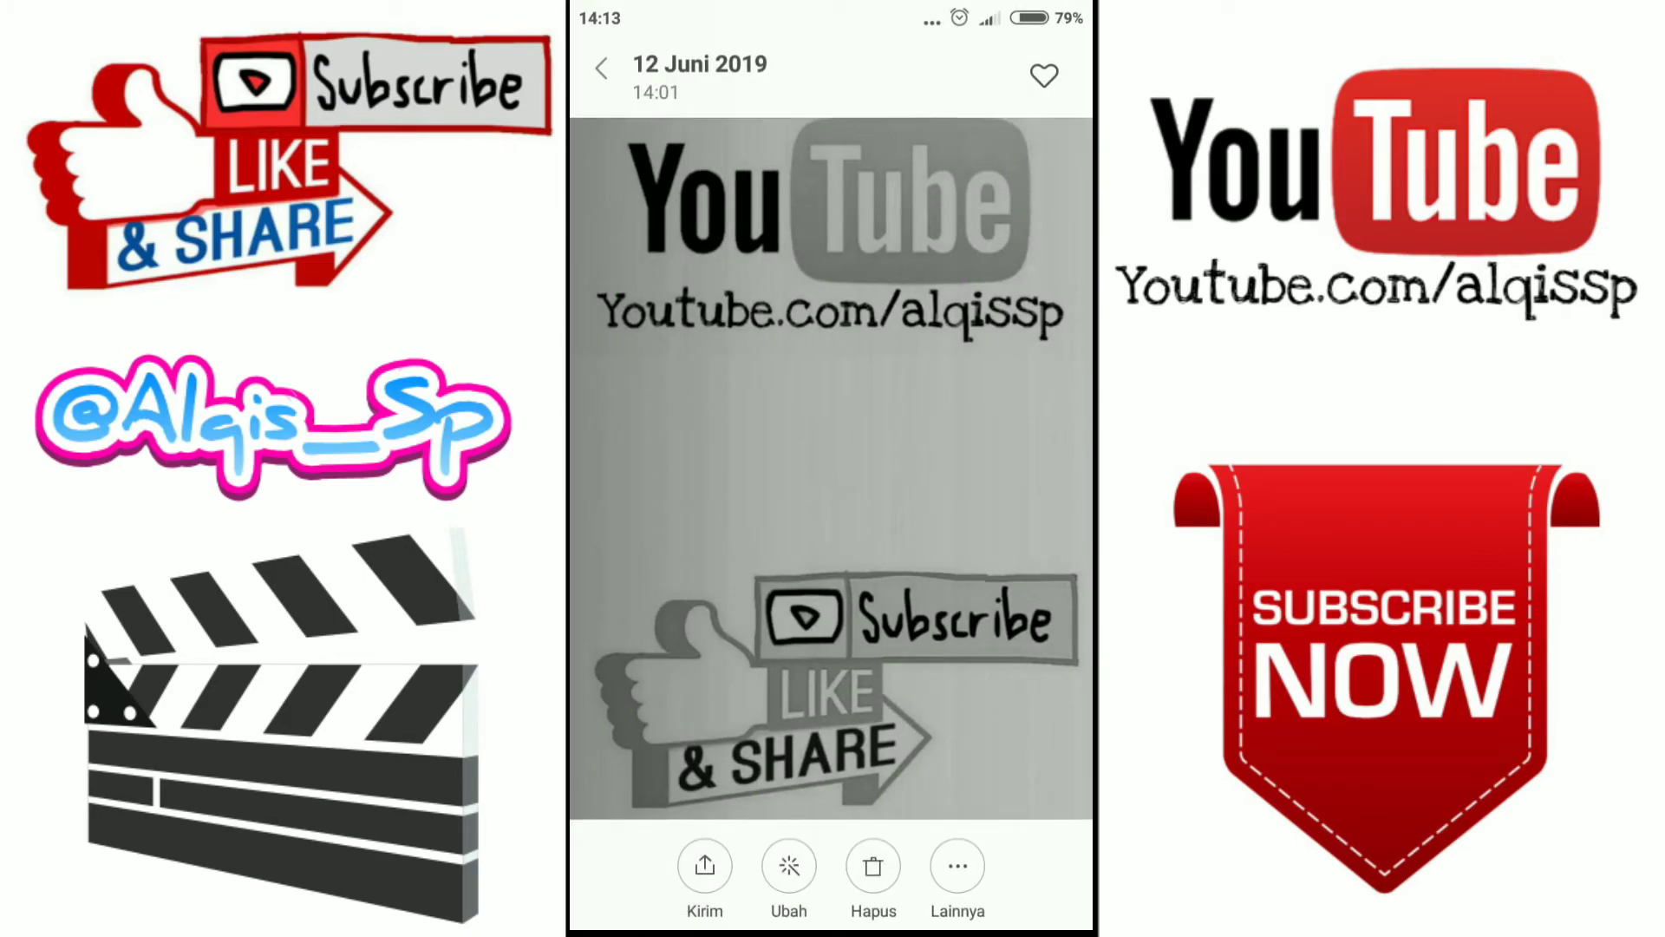
- Set the grayscale promo photo as the home-screen wallpaper only and view it on Home
left_click(957, 865)
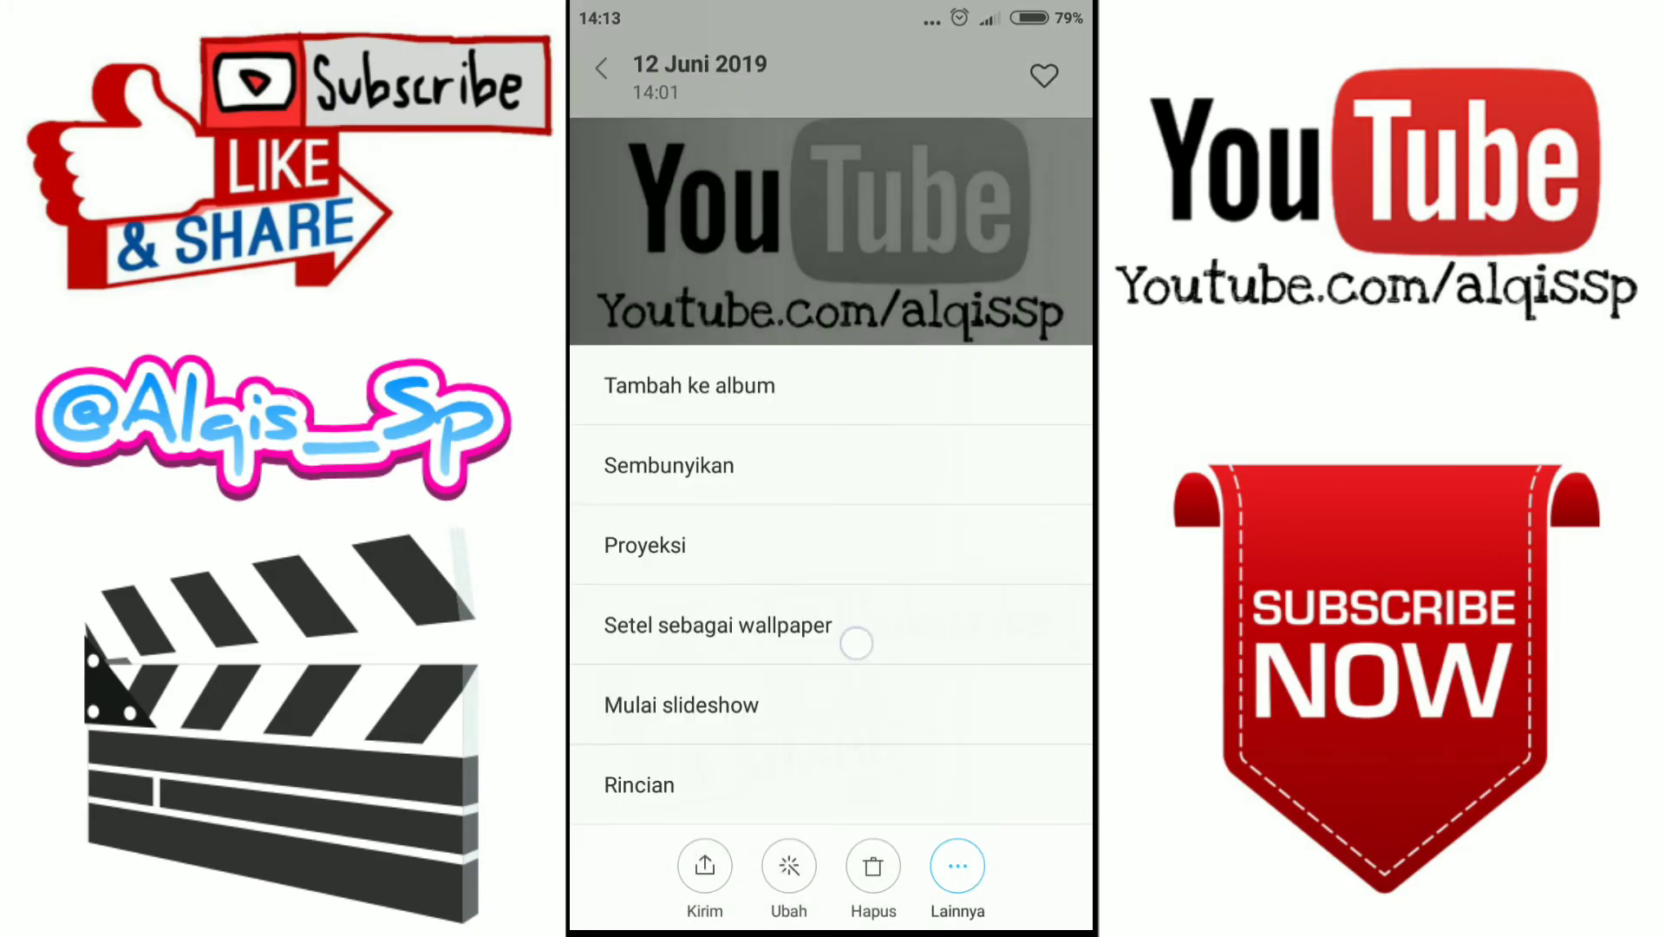
left_click(856, 642)
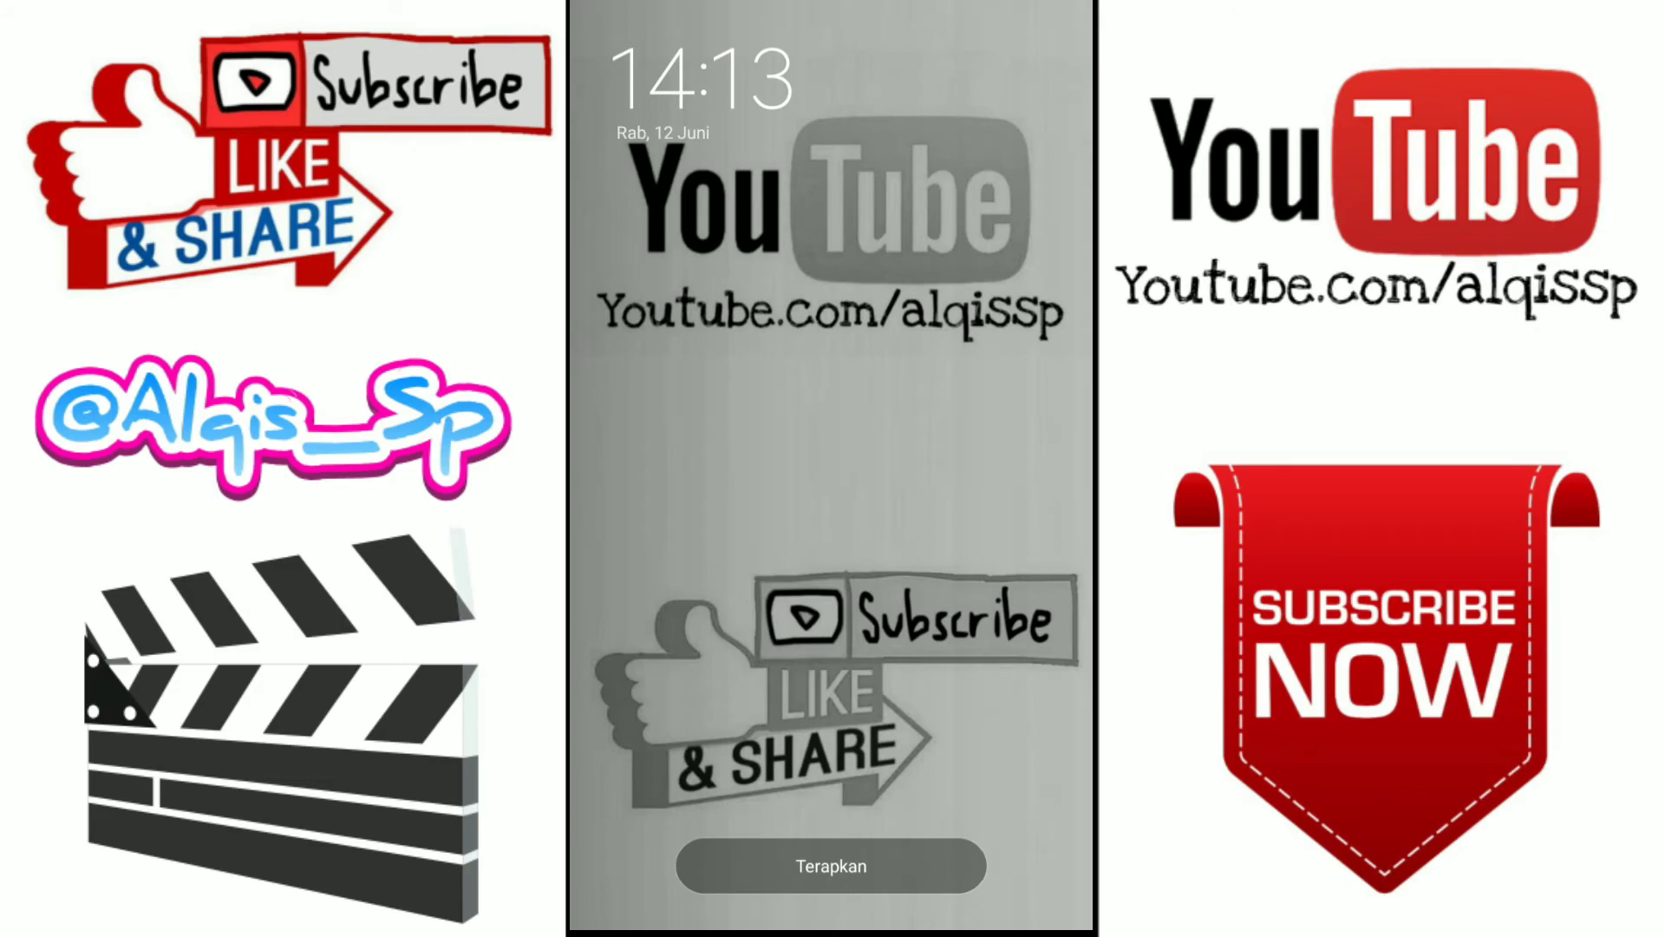
left_click(831, 865)
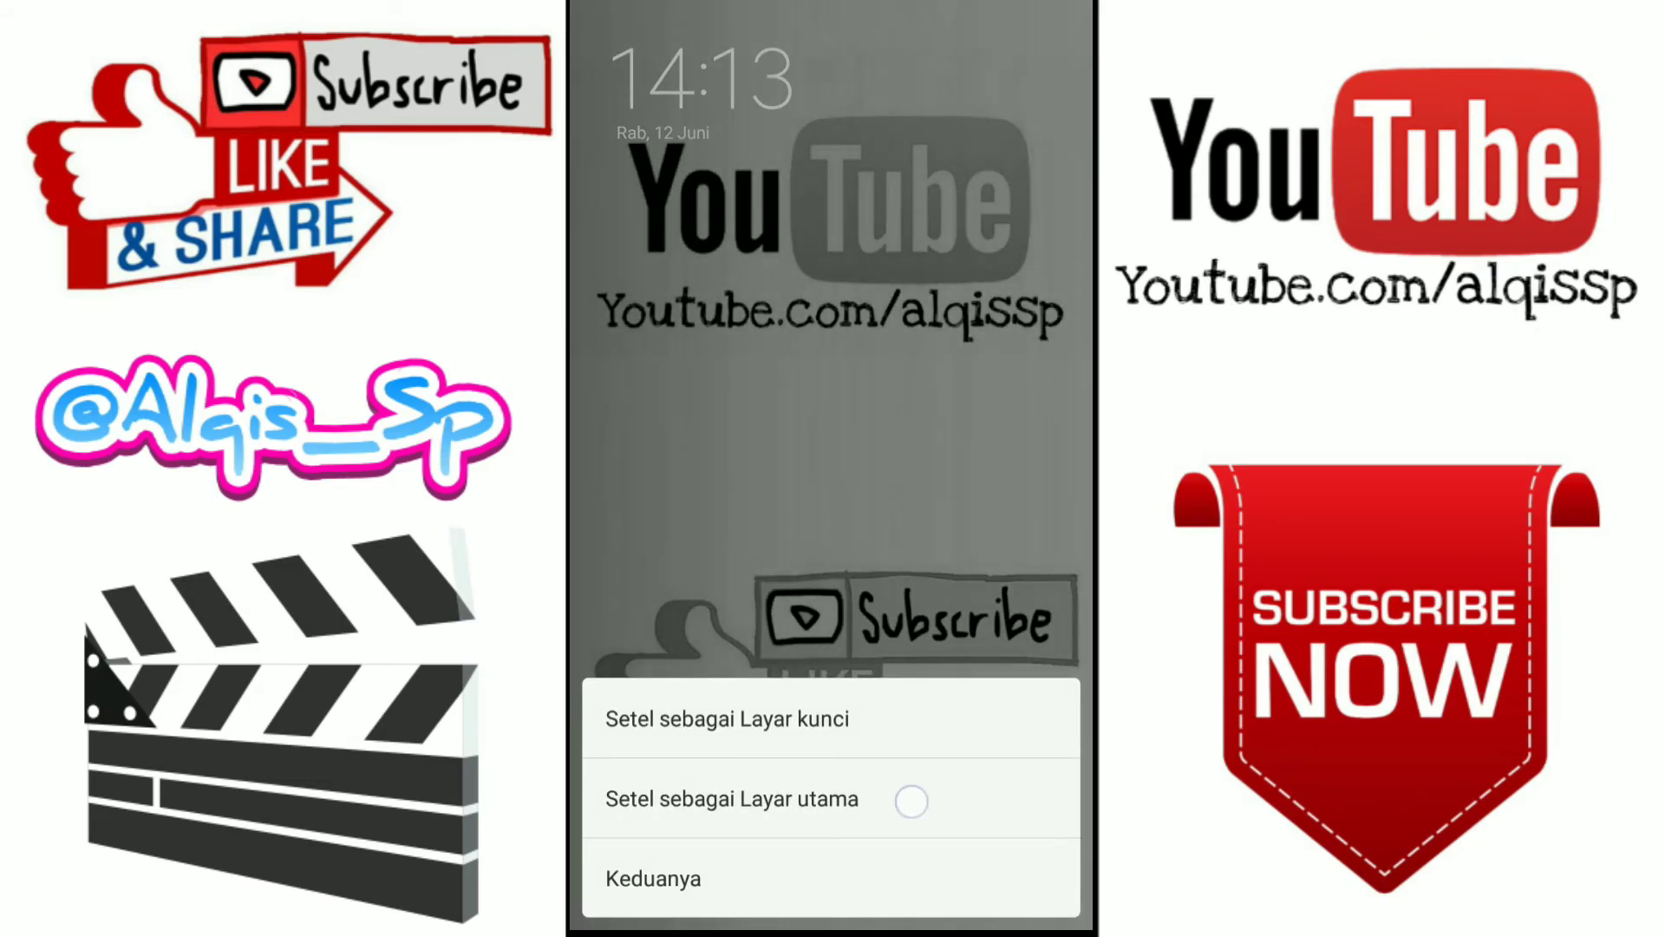
left_click(911, 801)
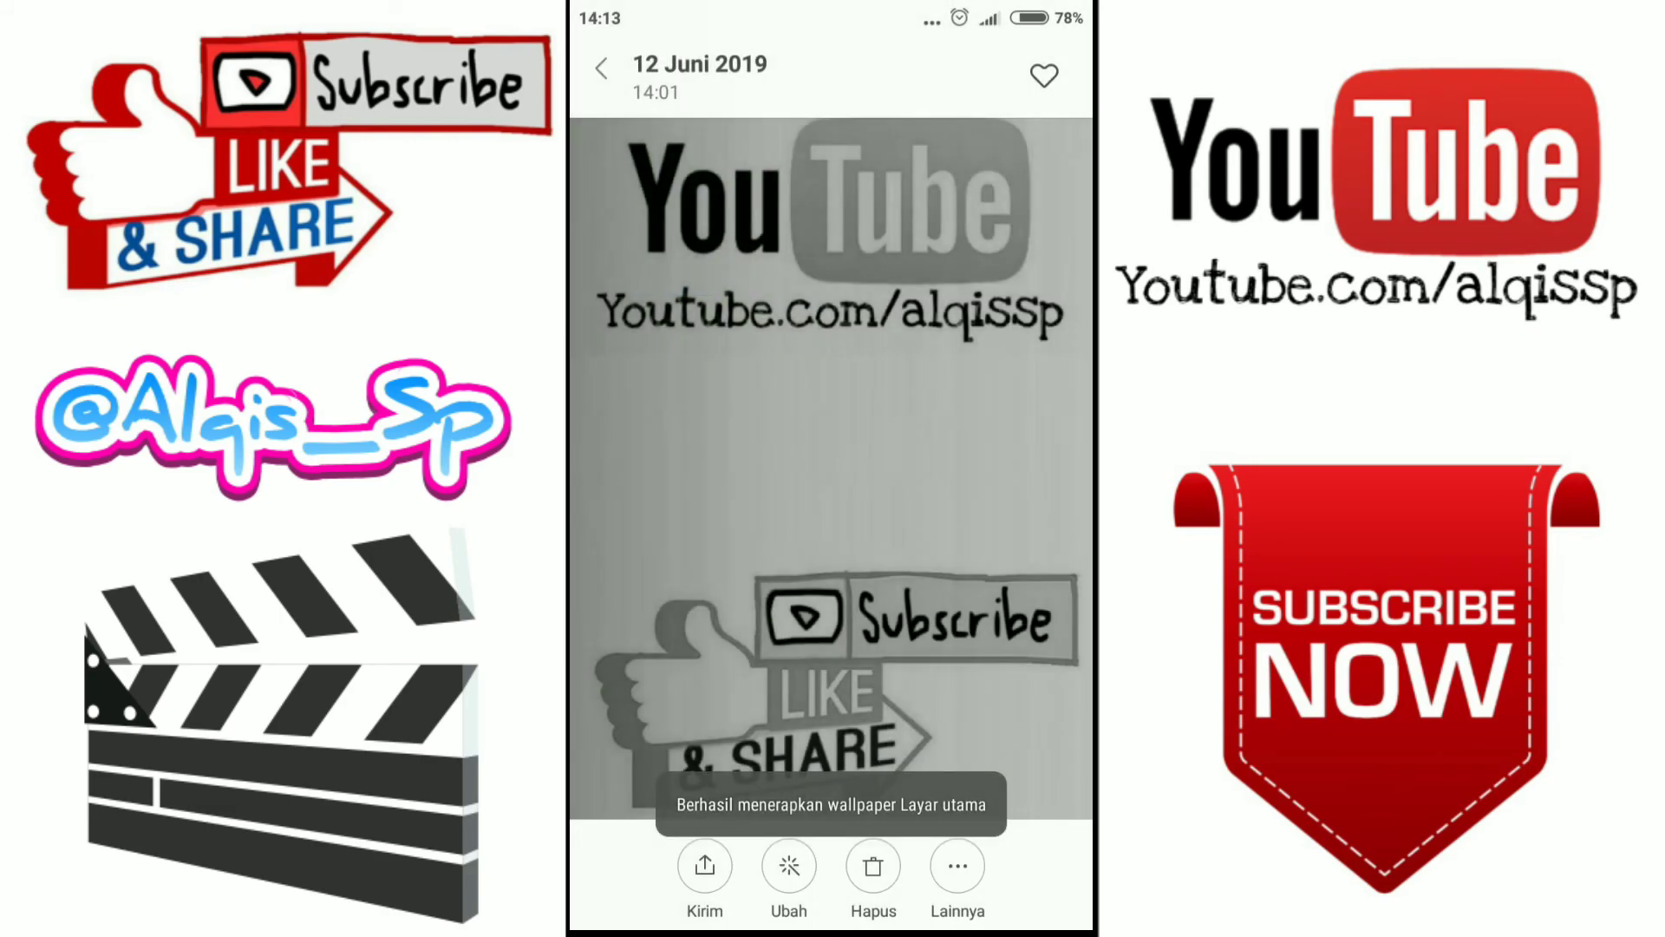
key("Home")
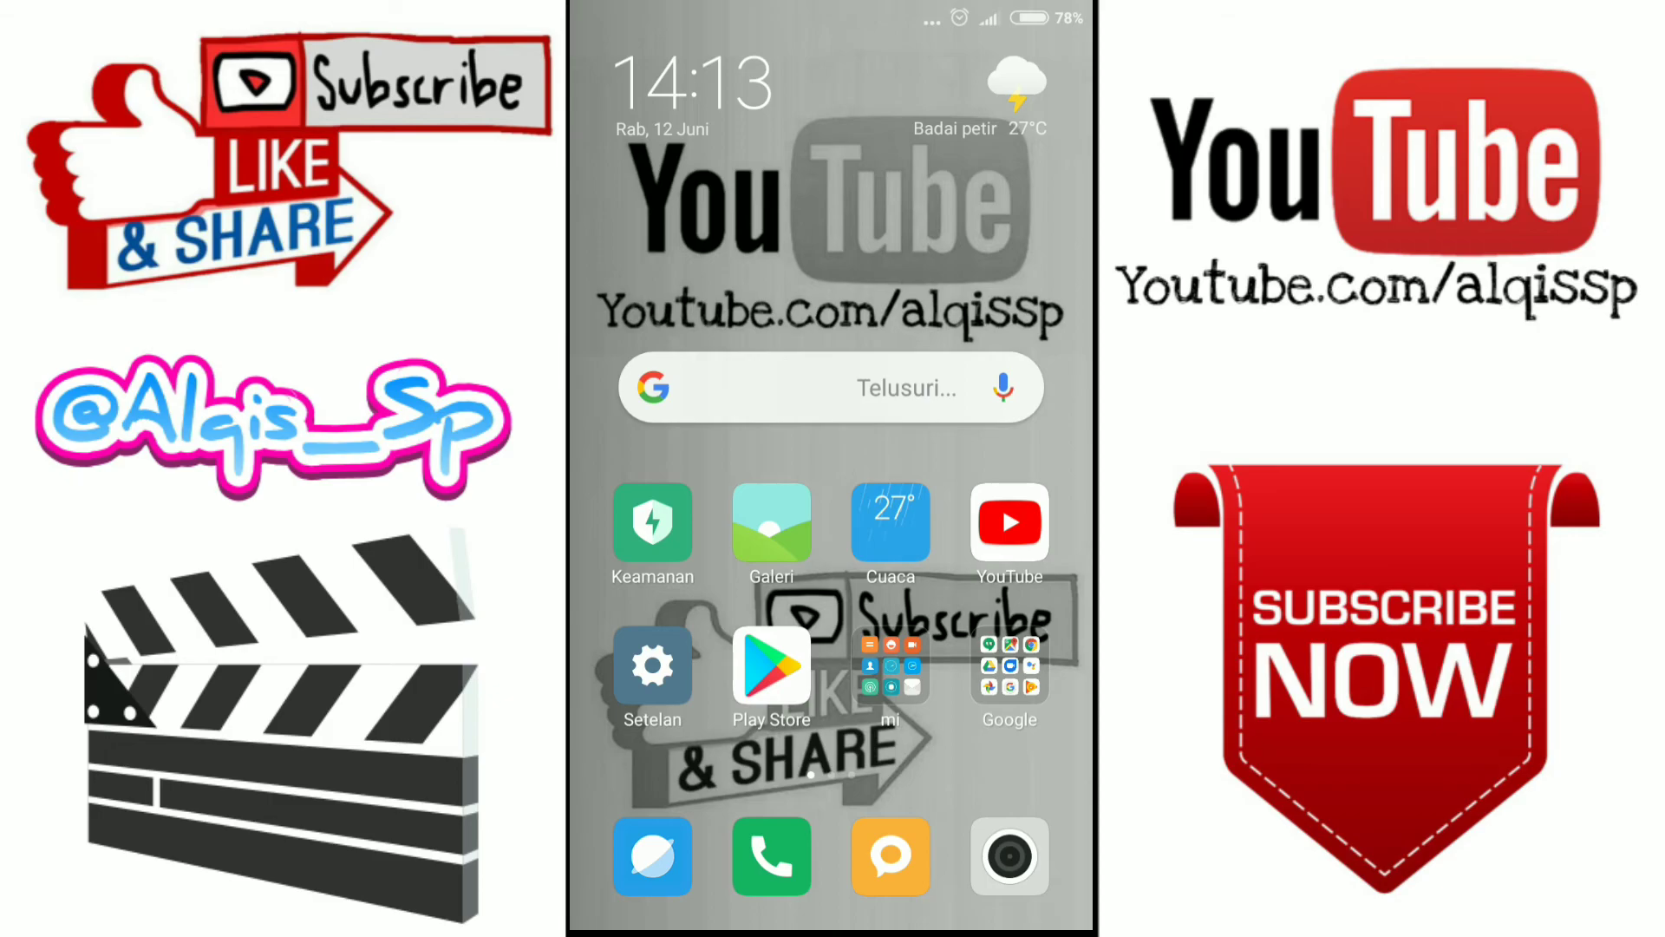
left_click_drag(954, 521, 694, 520)
mouse_move(954, 521)
left_mouse_down()
mouse_move(694, 521)
mouse_move(954, 521)
left_mouse_up()
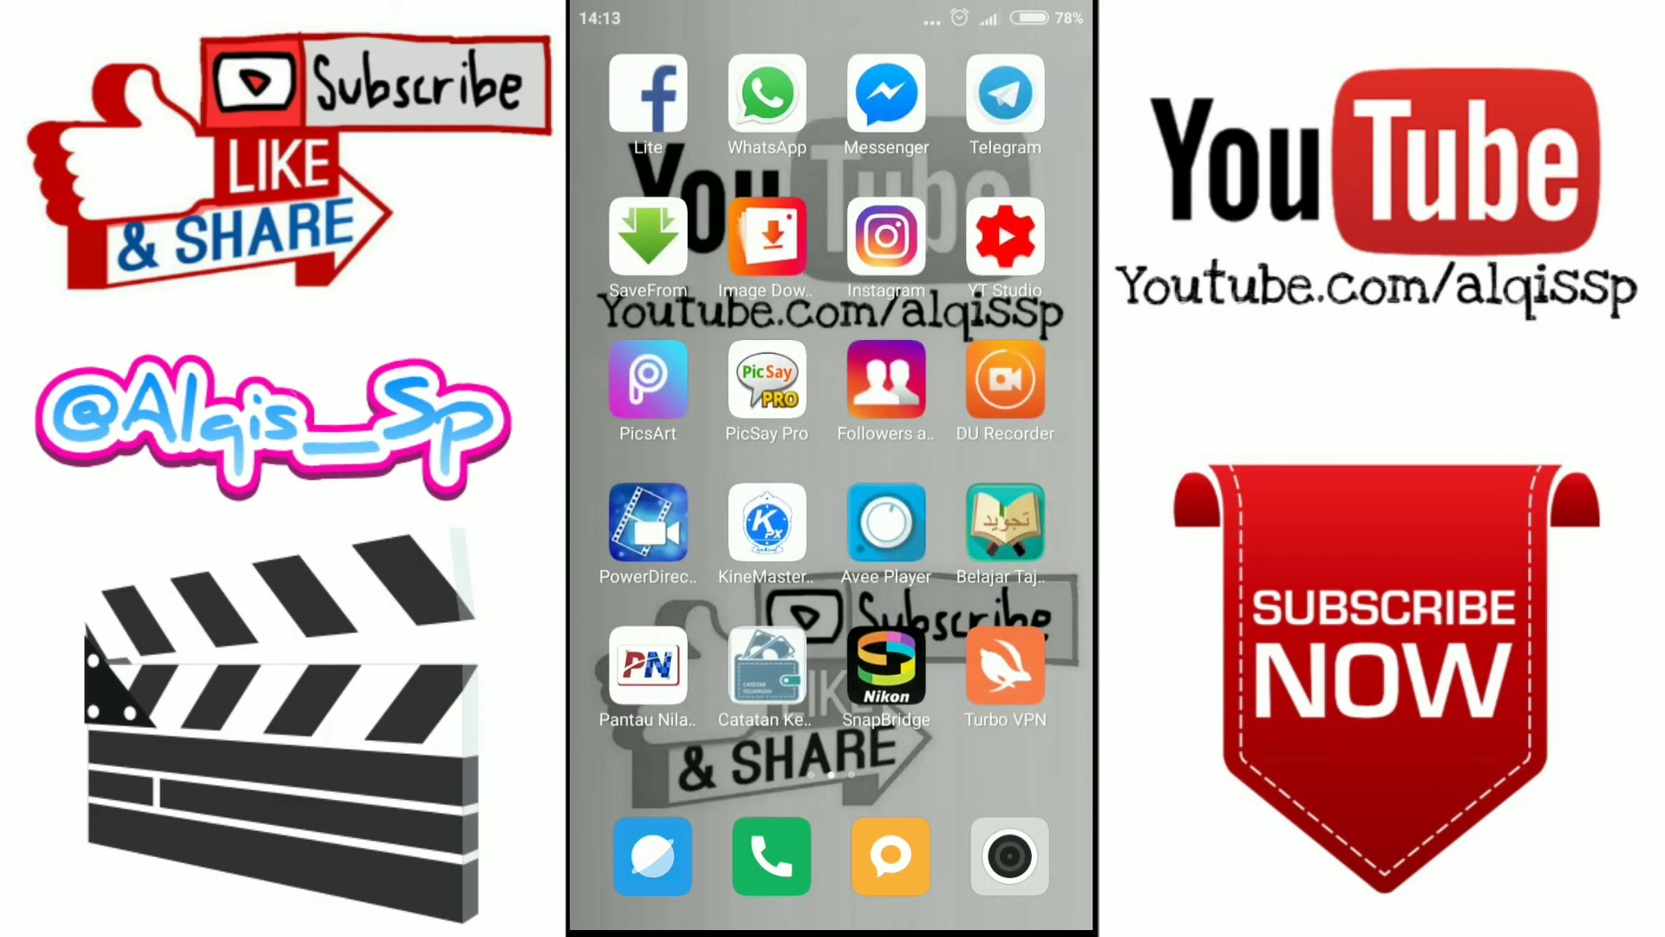
left_click_drag(693, 520, 954, 520)
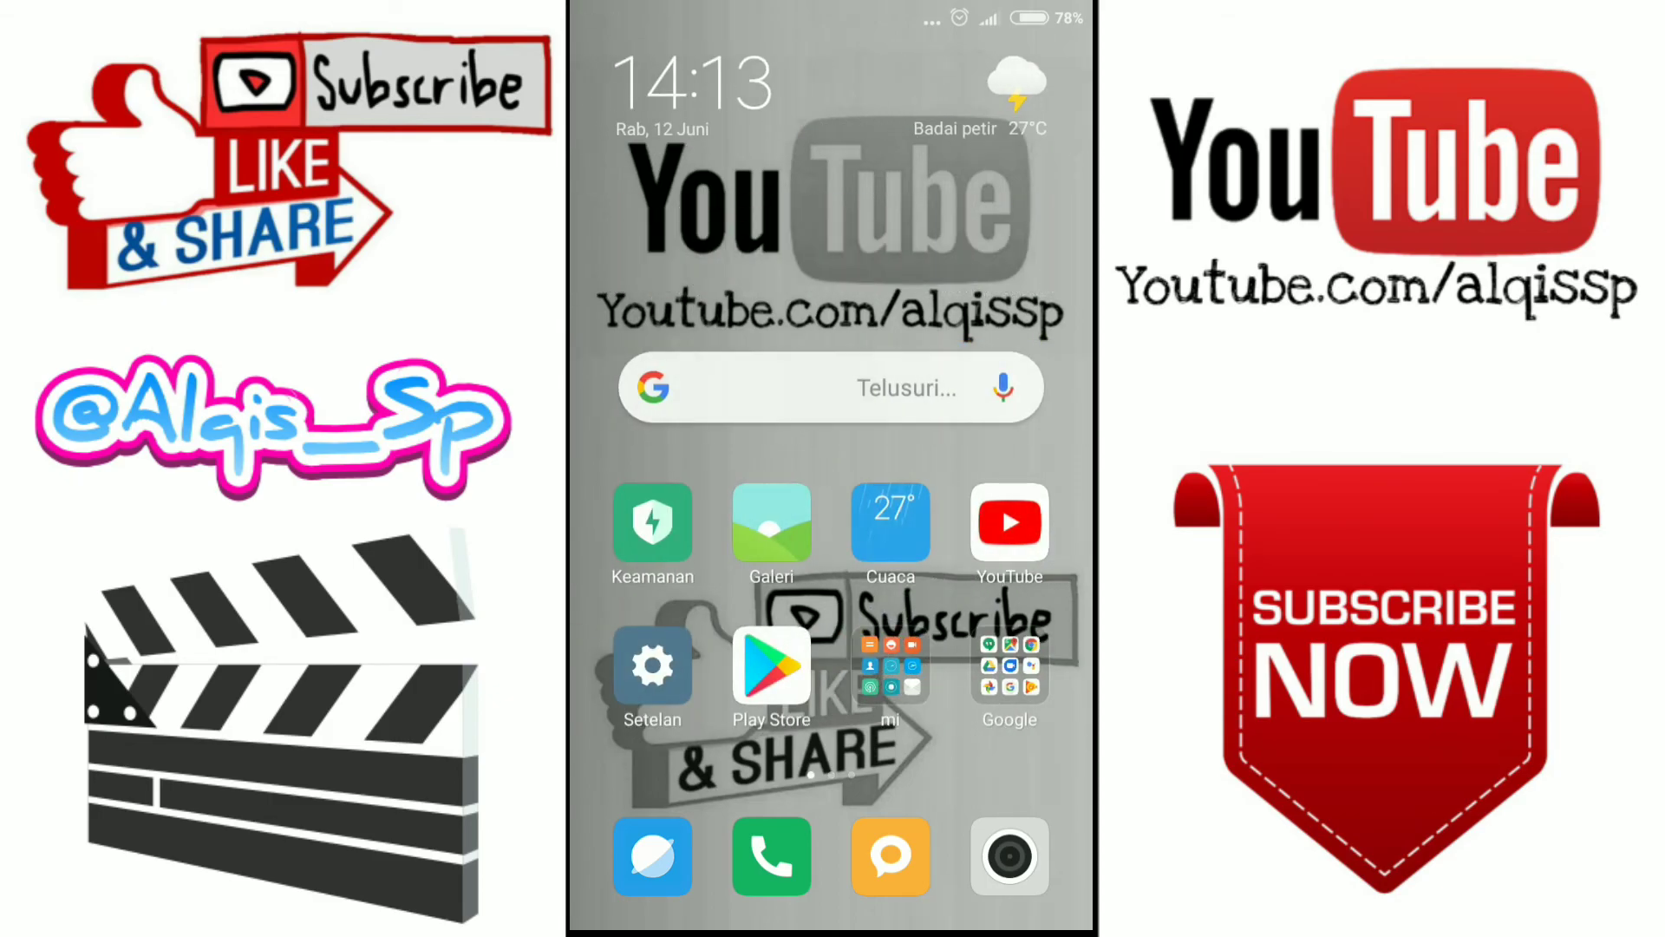